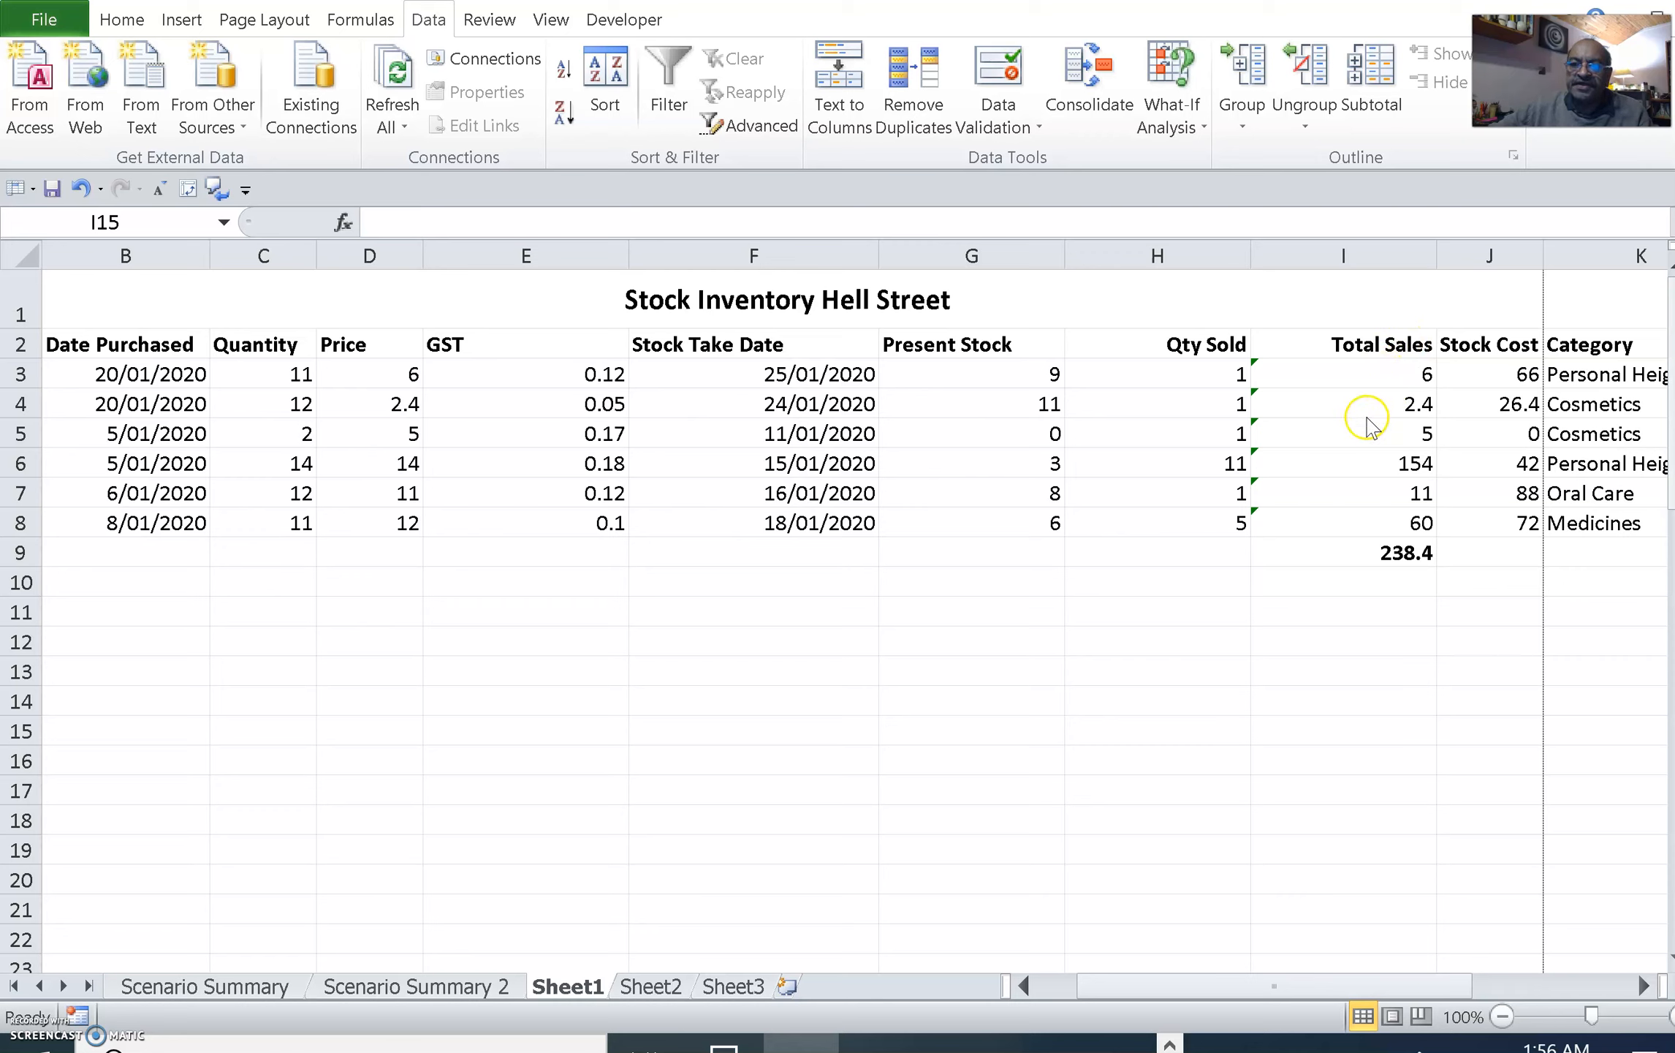
Inspect the formulas in the first two Total Sales cells, I3 and I4, and in the sales total cell I9.
double_click(1391, 376)
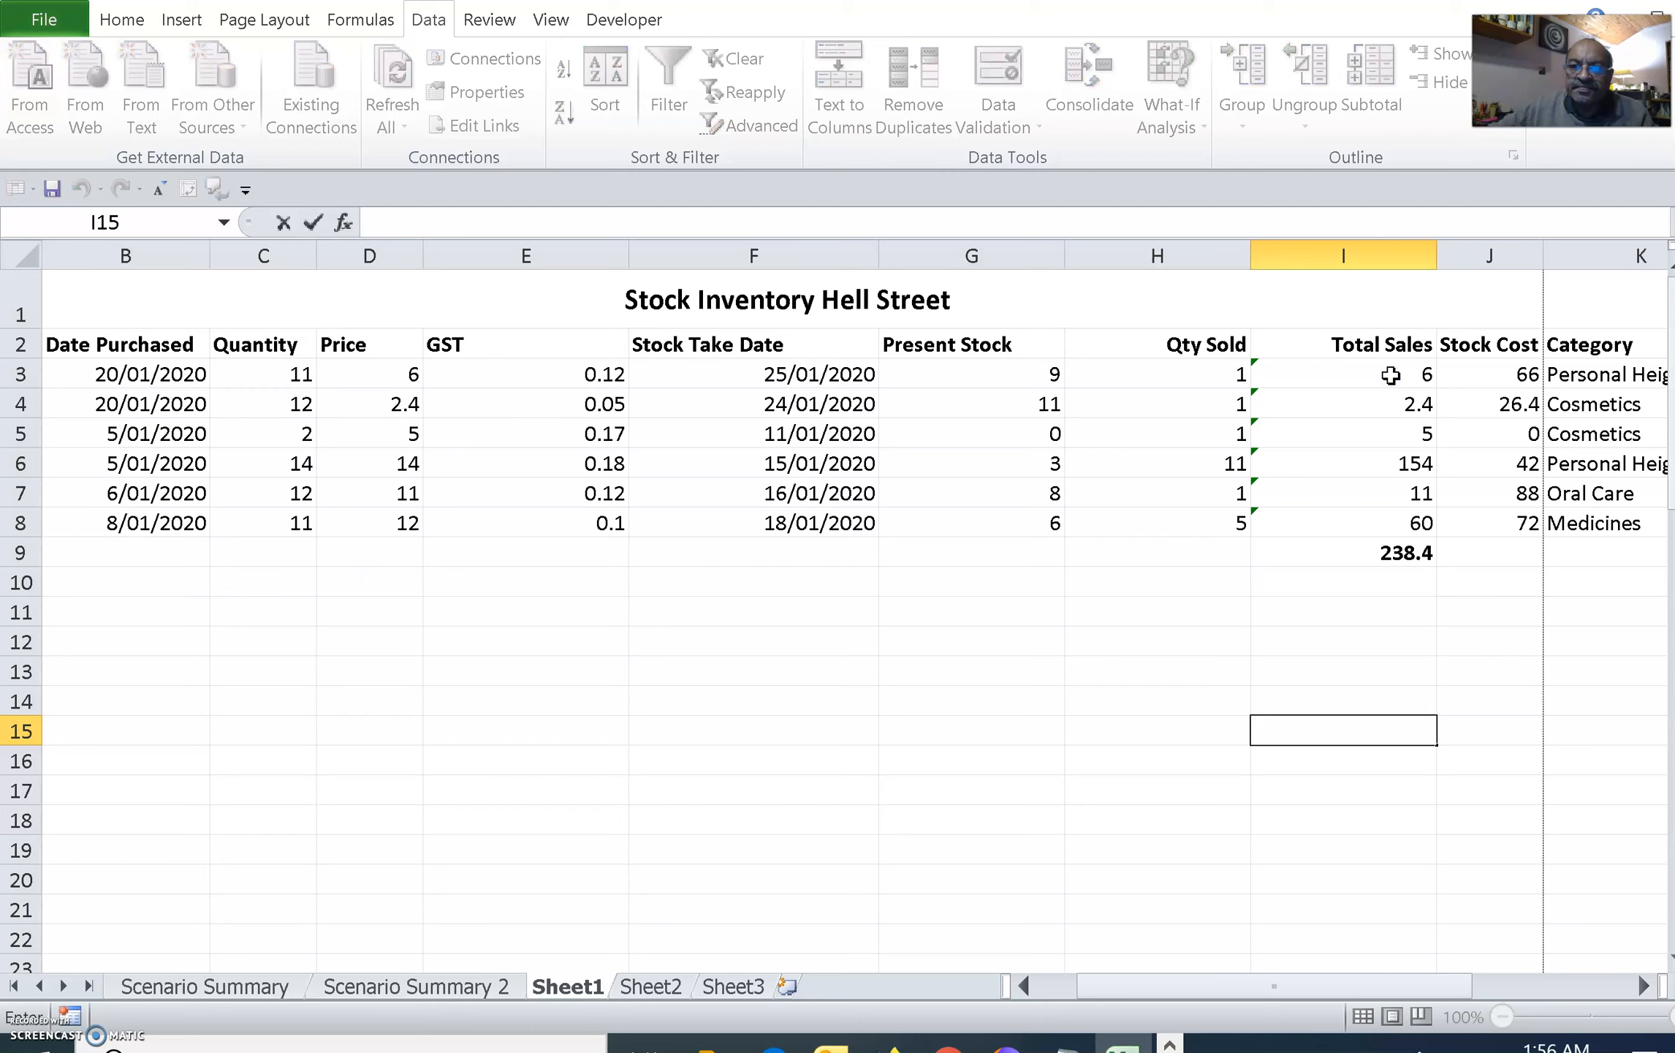
double_click(1391, 376)
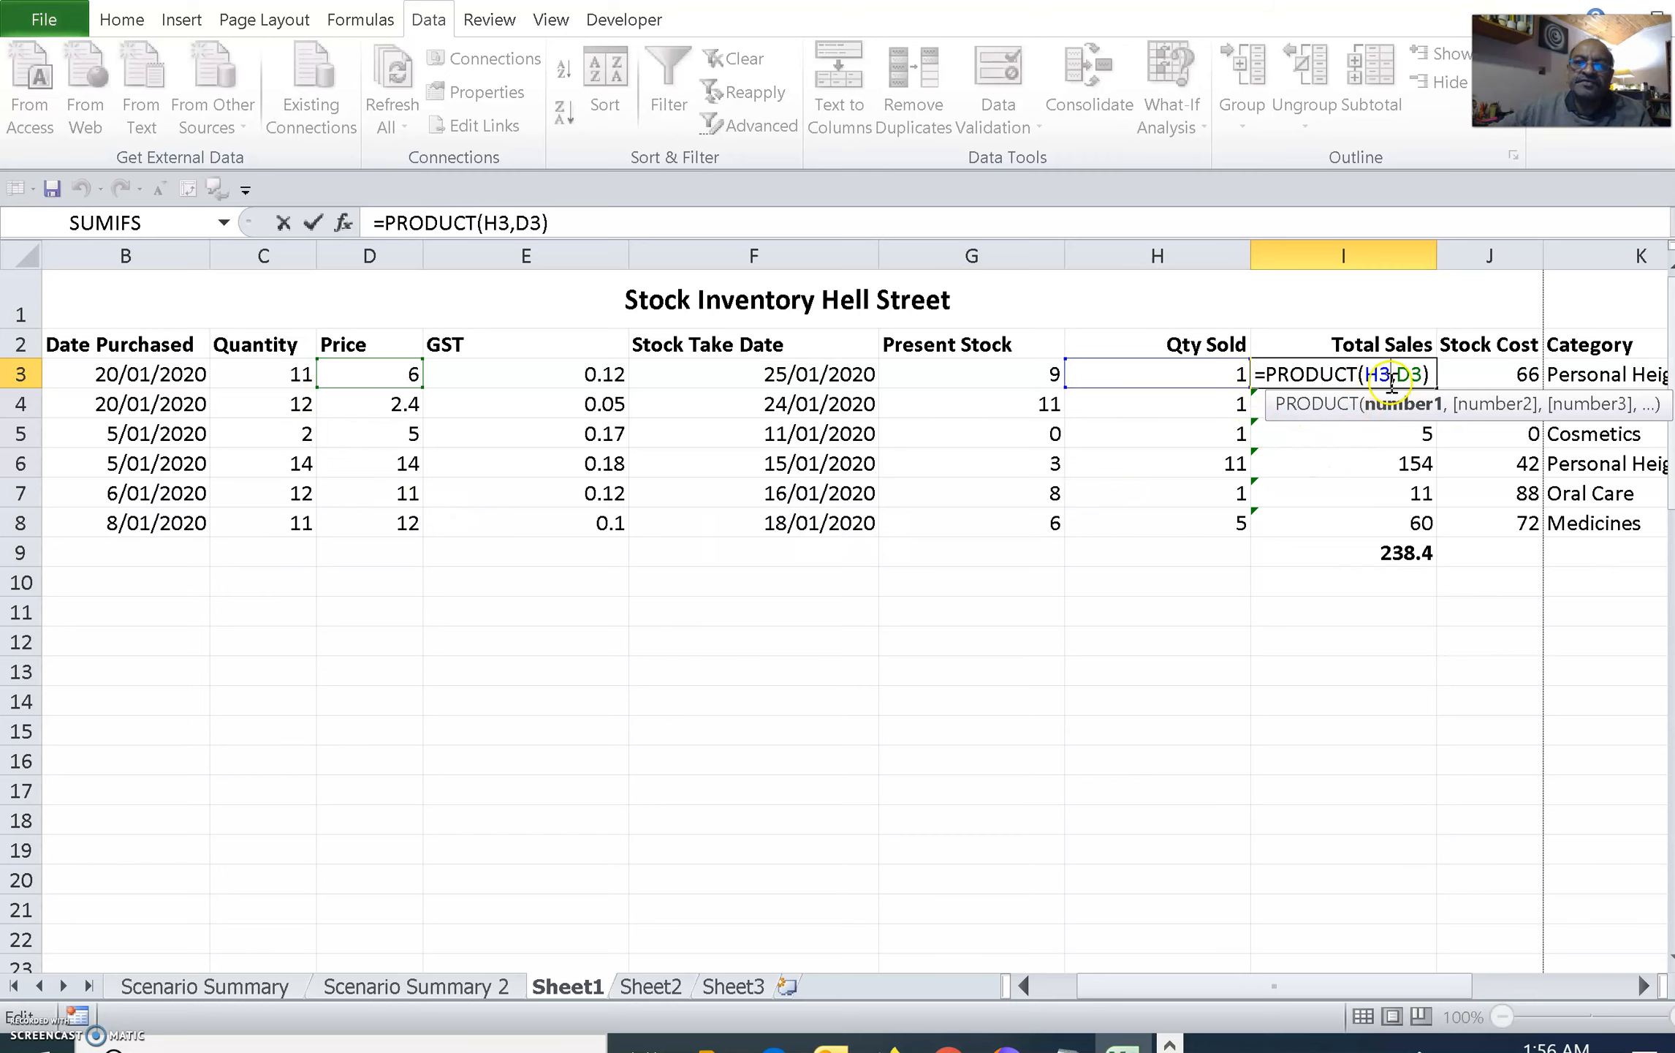
left_click(1306, 485)
left_click(1420, 407)
double_click(1419, 407)
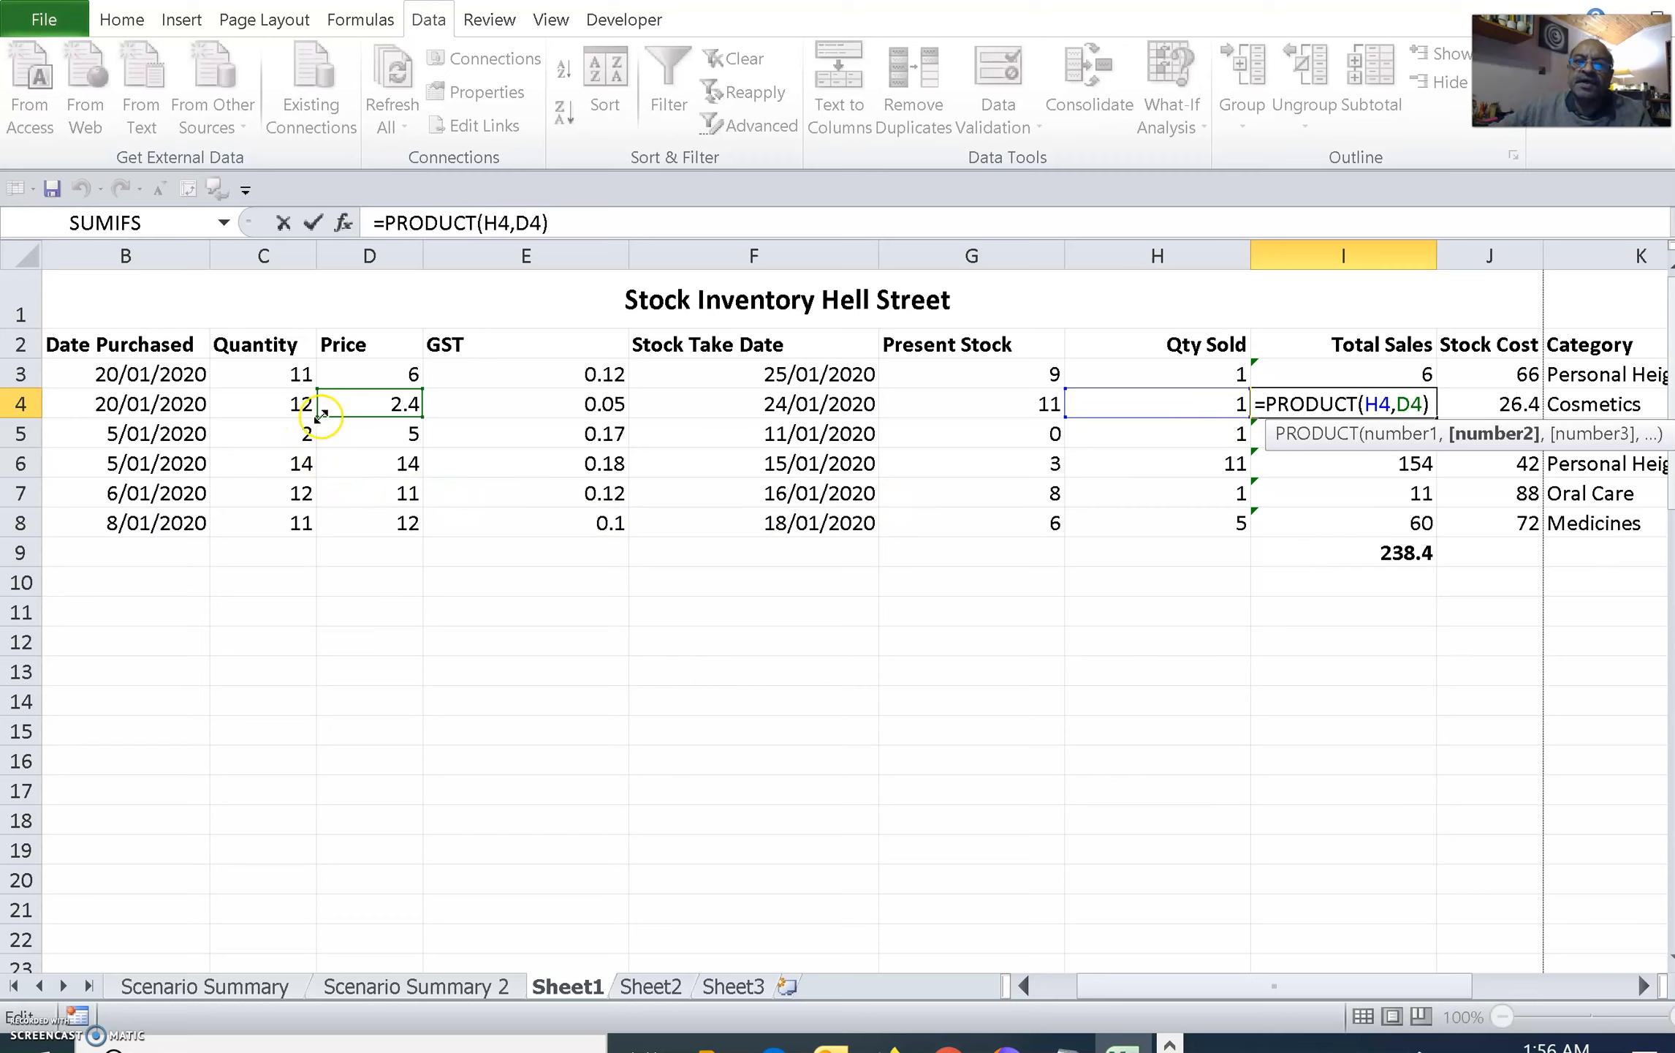
left_click(1450, 700)
double_click(1402, 553)
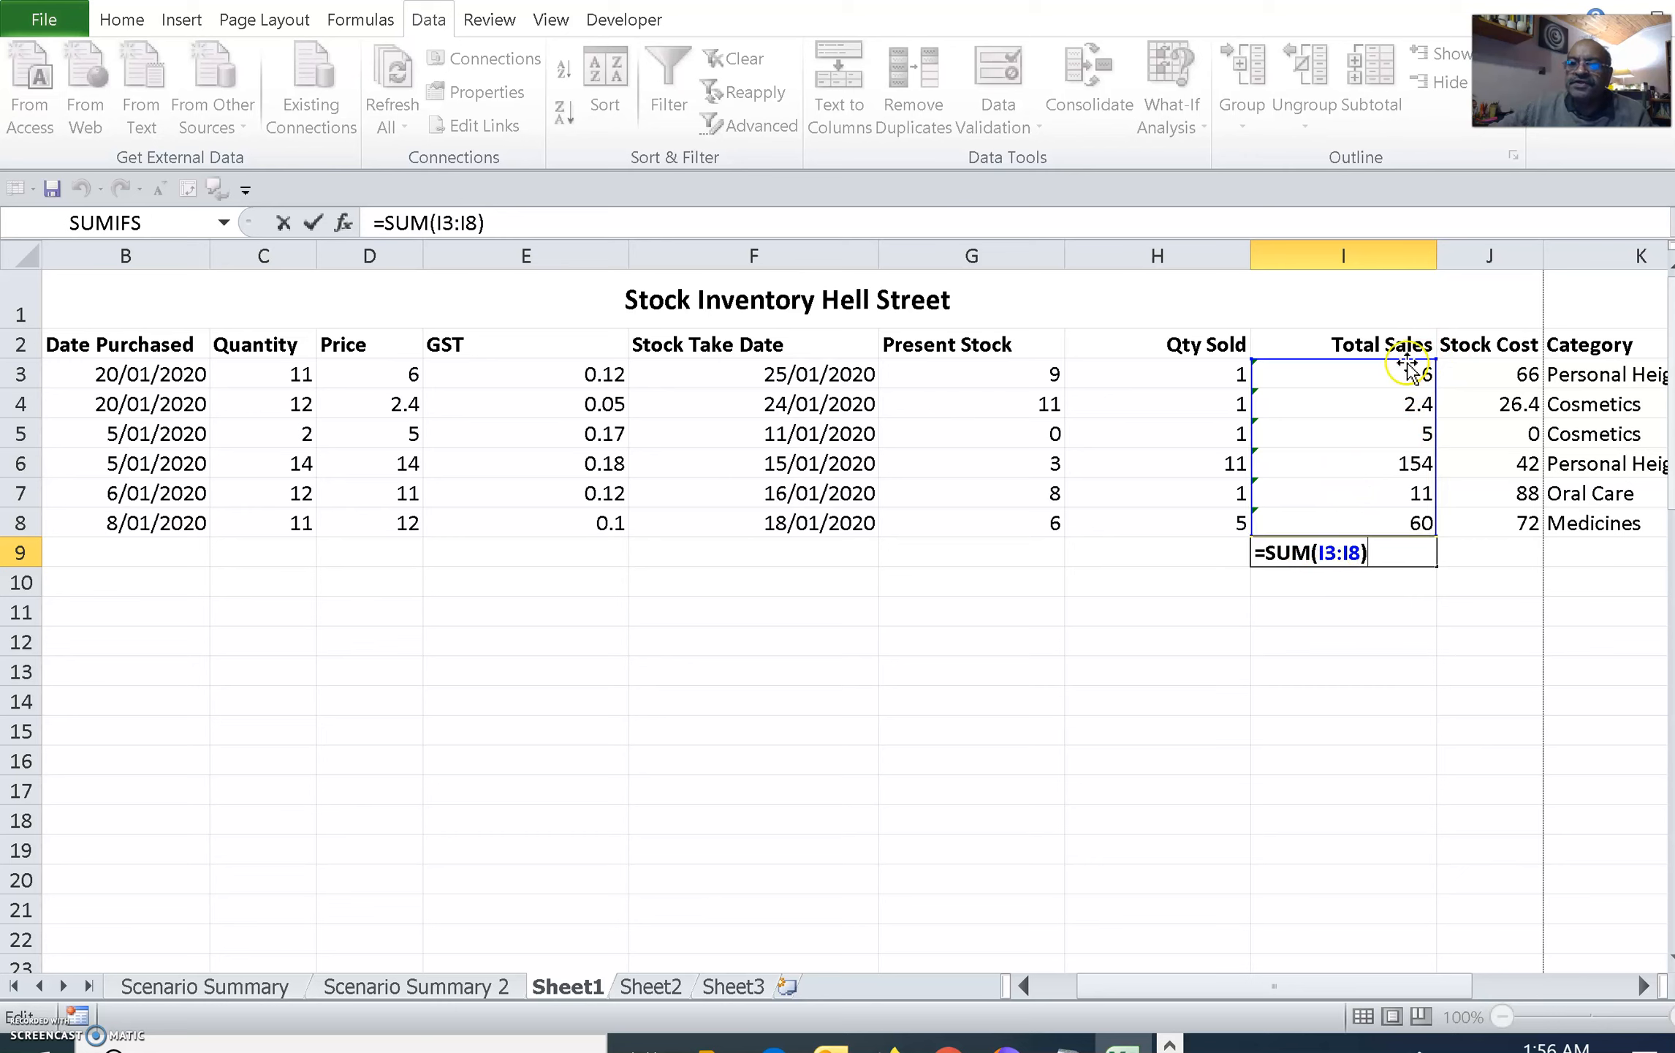
left_click(1488, 613)
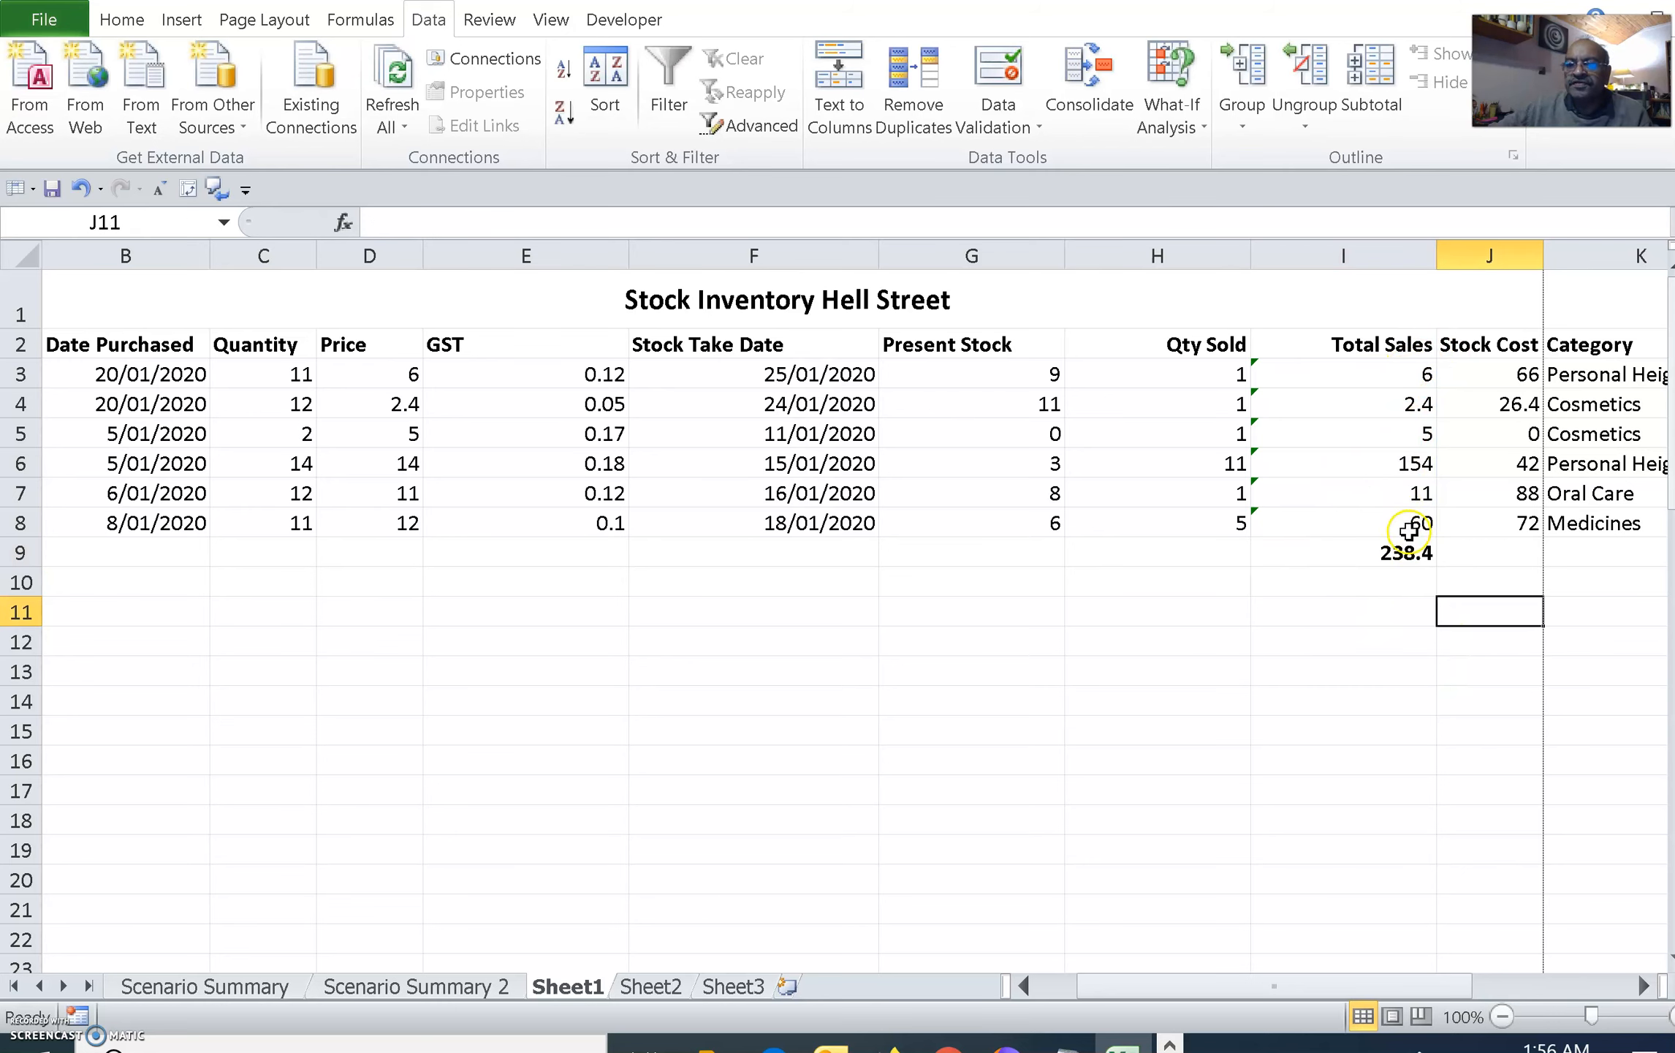
With the sales total cell I9 selected, delete the existing scenarios p, o and c from the Scenario Manager.
left_click(1402, 554)
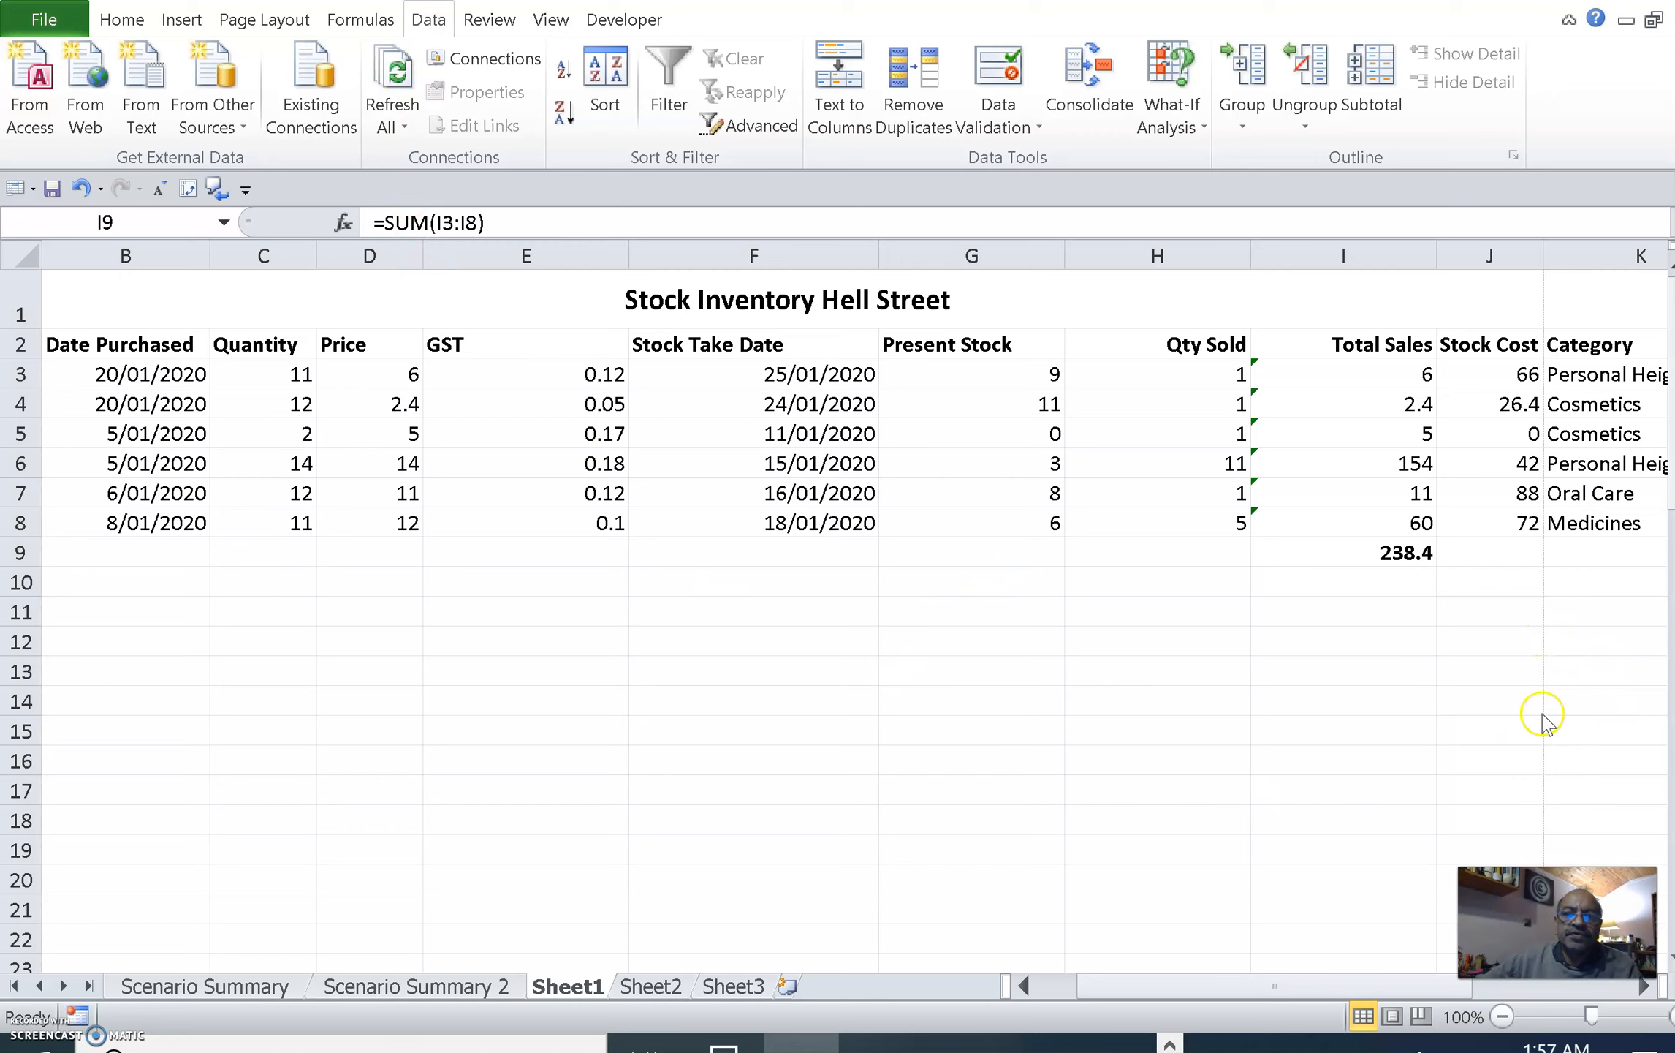
left_click(1399, 553)
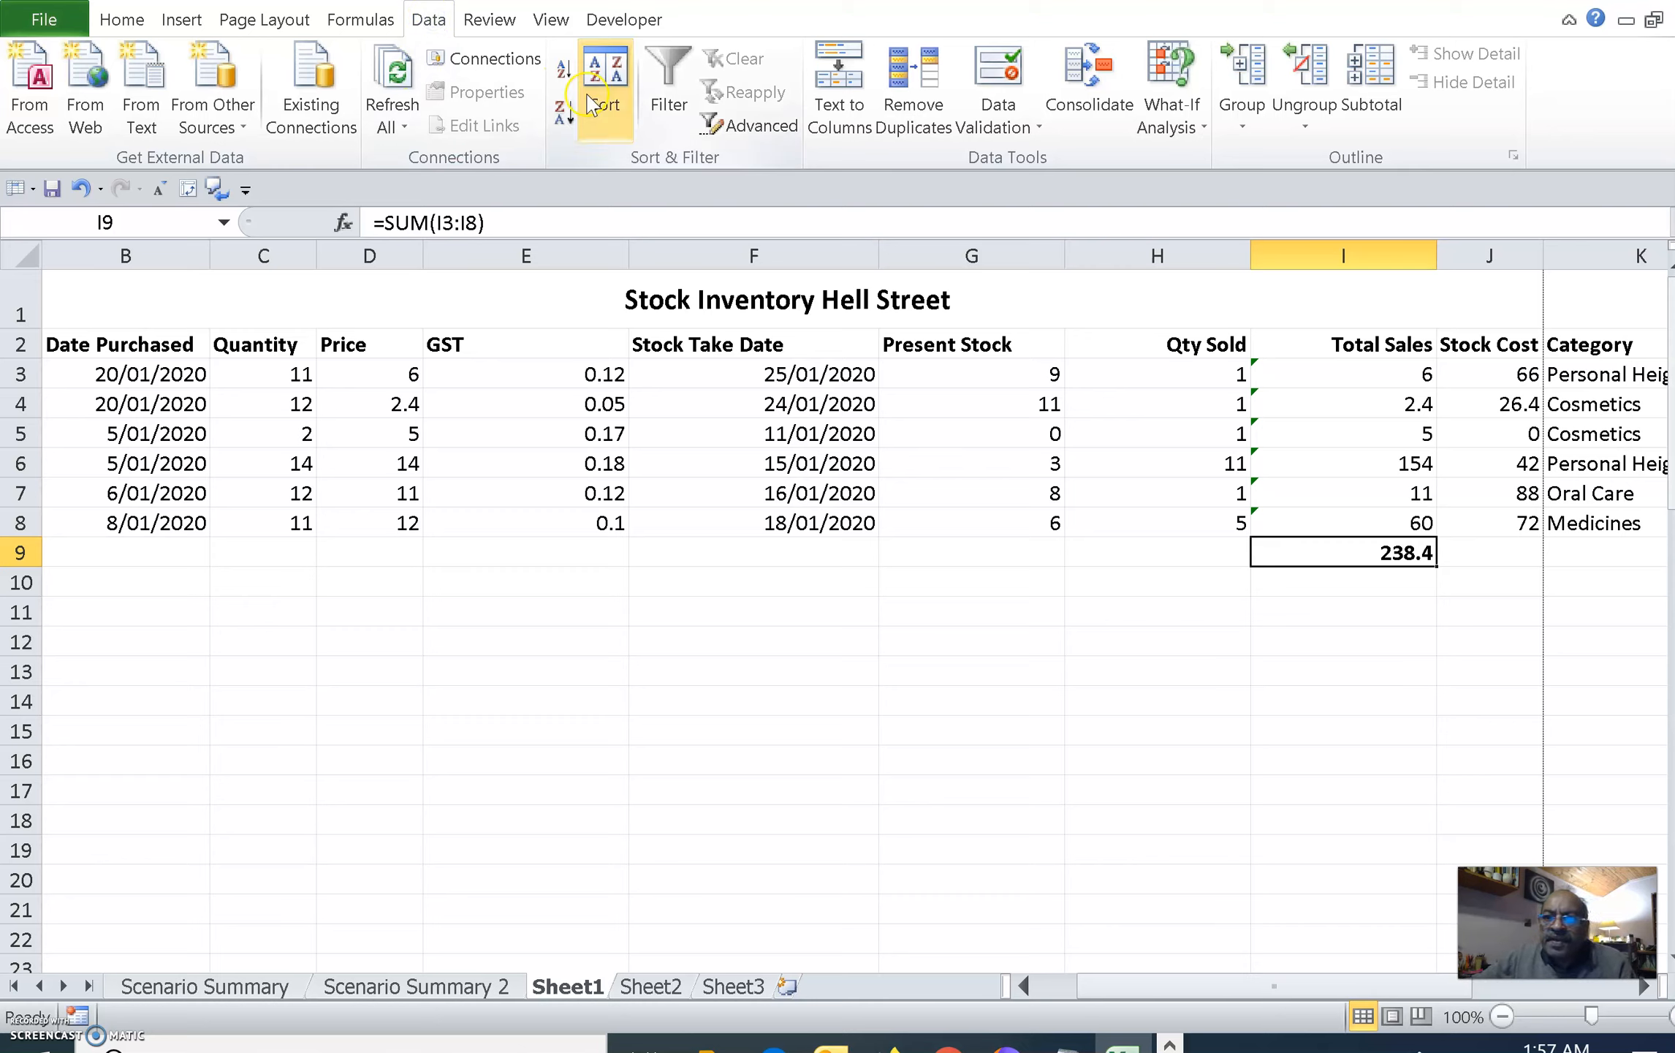
left_click(1189, 104)
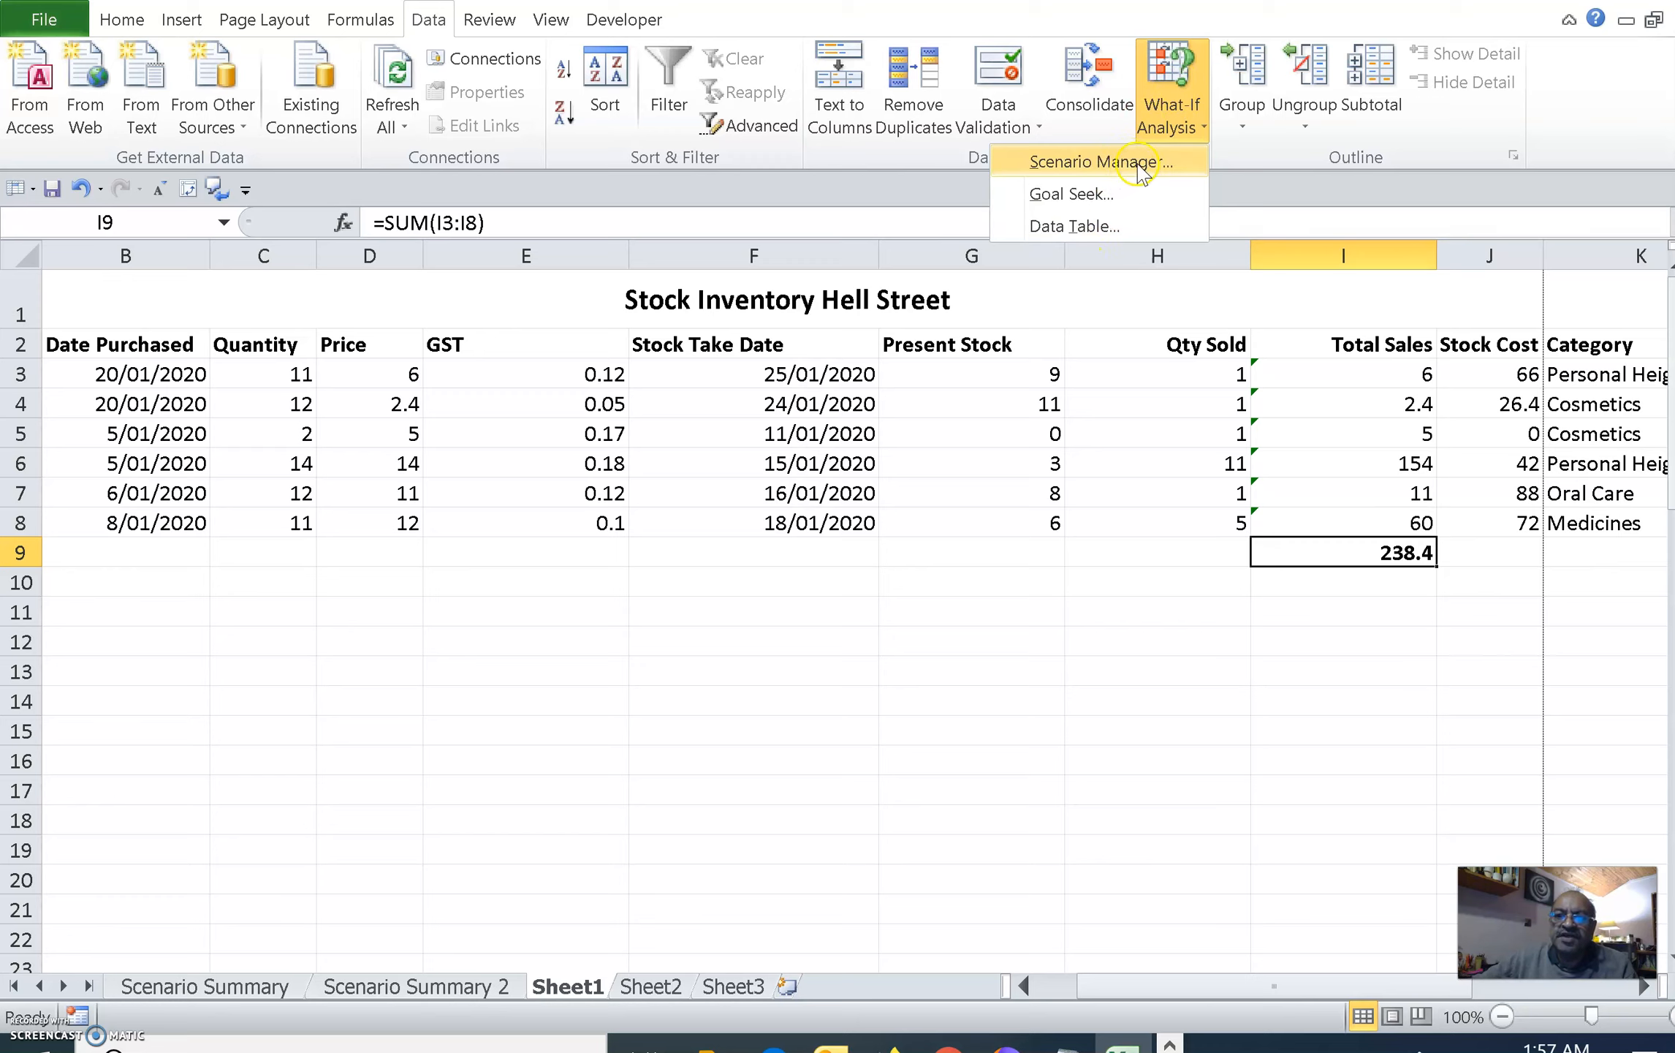
left_click(1092, 163)
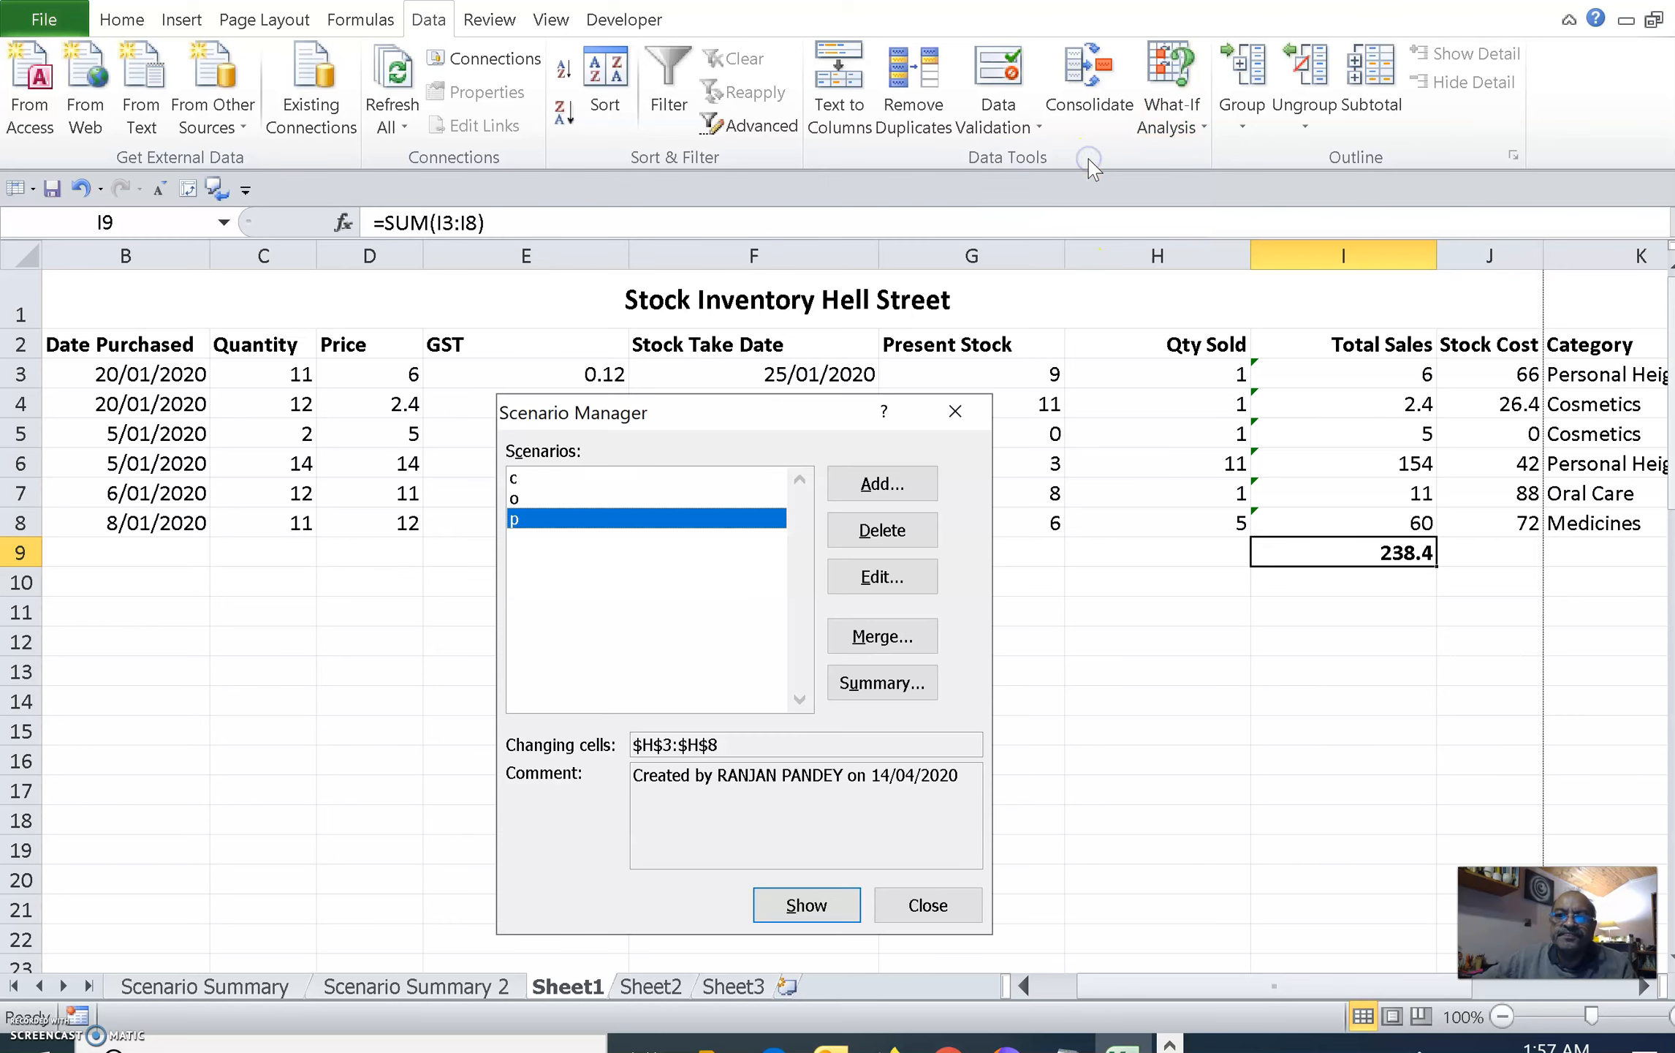
left_click_drag(751, 418, 707, 239)
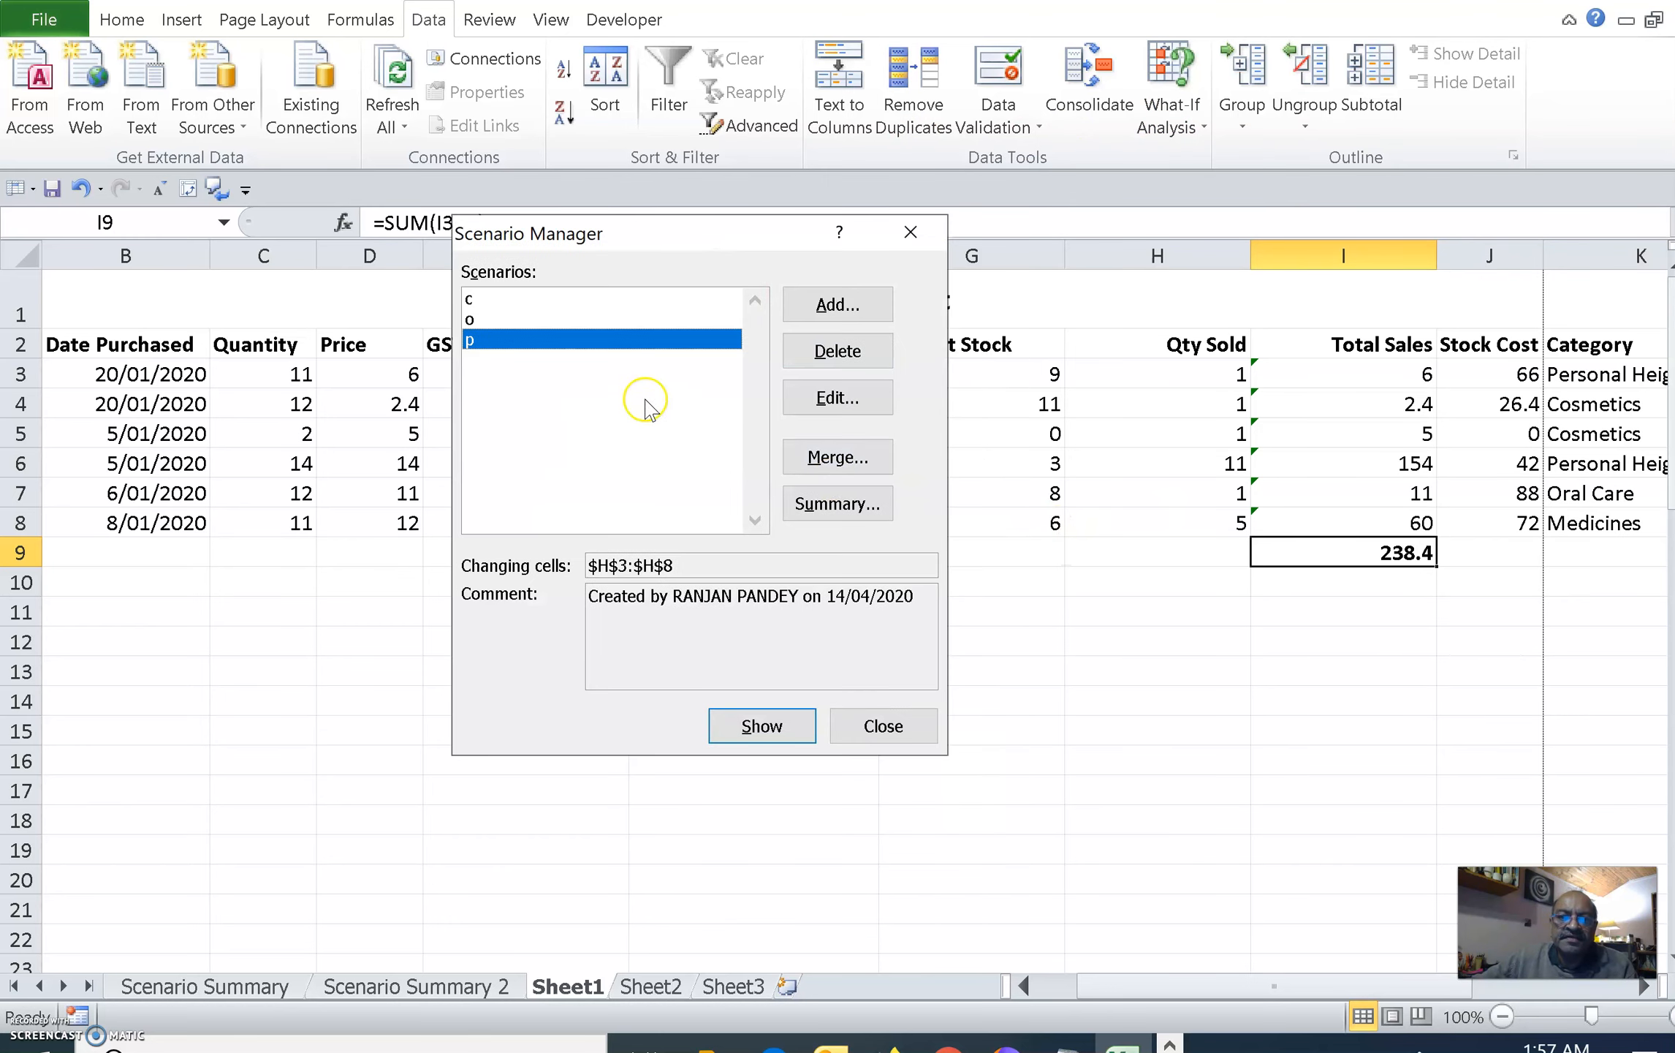
left_click(841, 356)
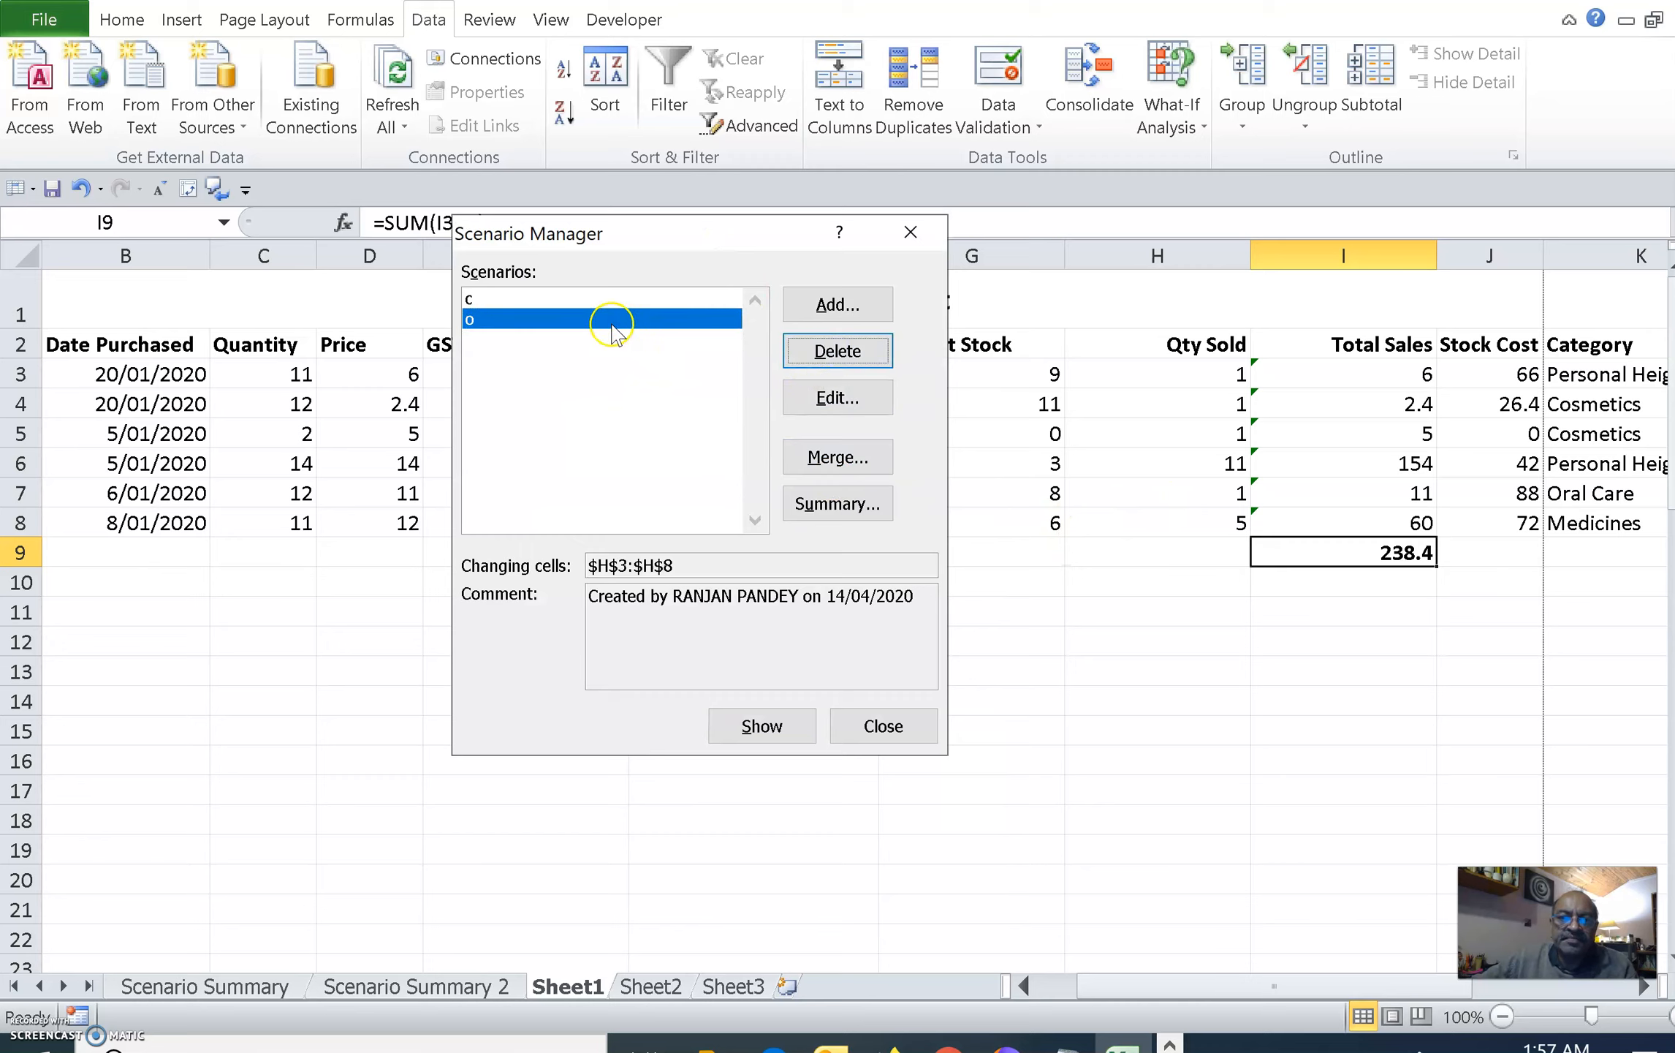
left_click(848, 358)
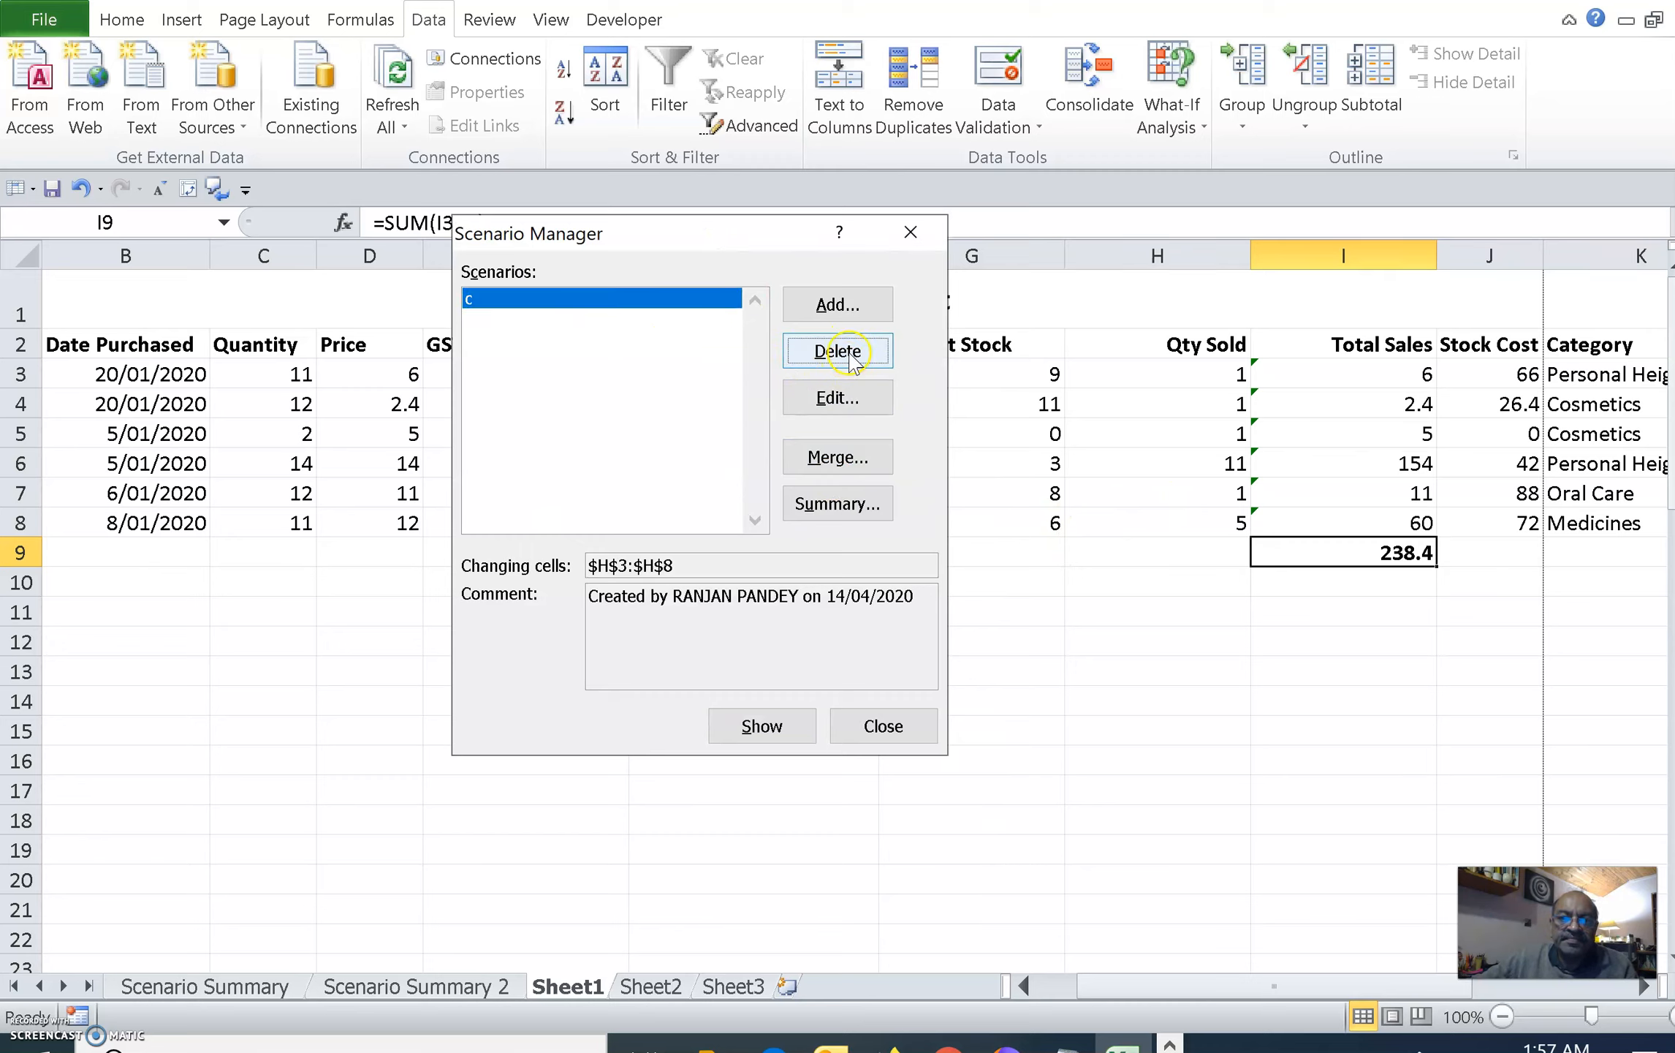
left_click(848, 357)
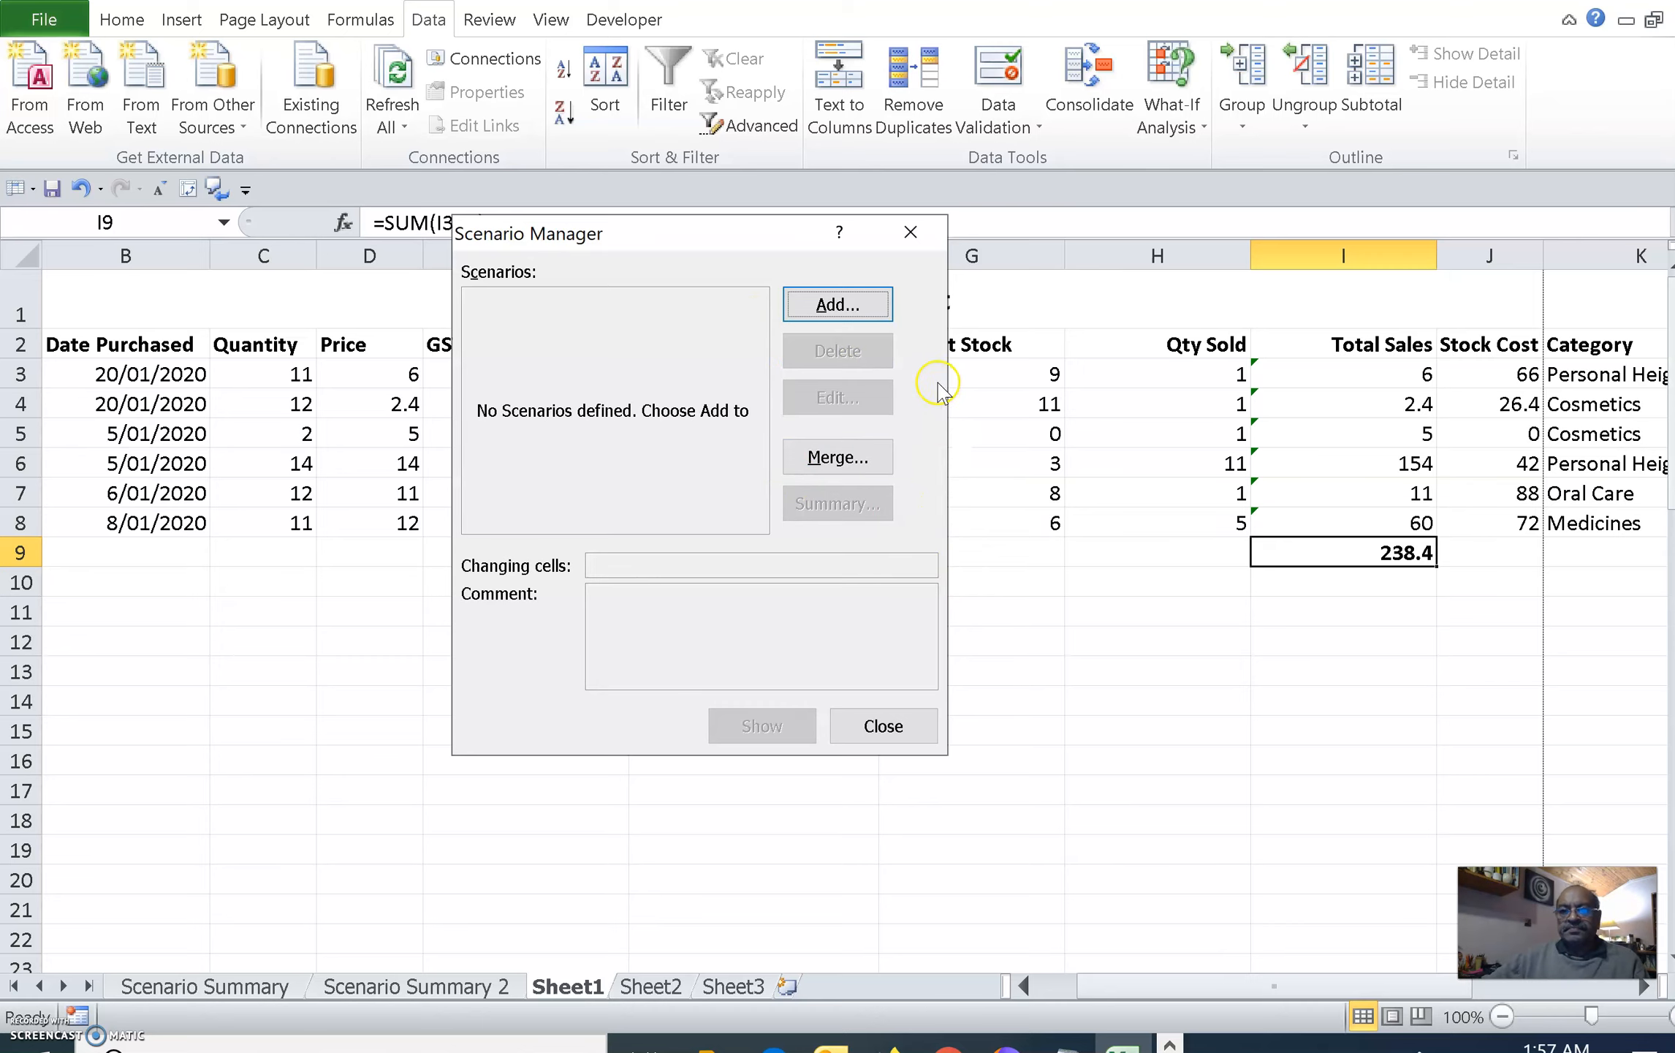
Start a new scenario and name it Current.
left_click_drag(700, 242, 604, 251)
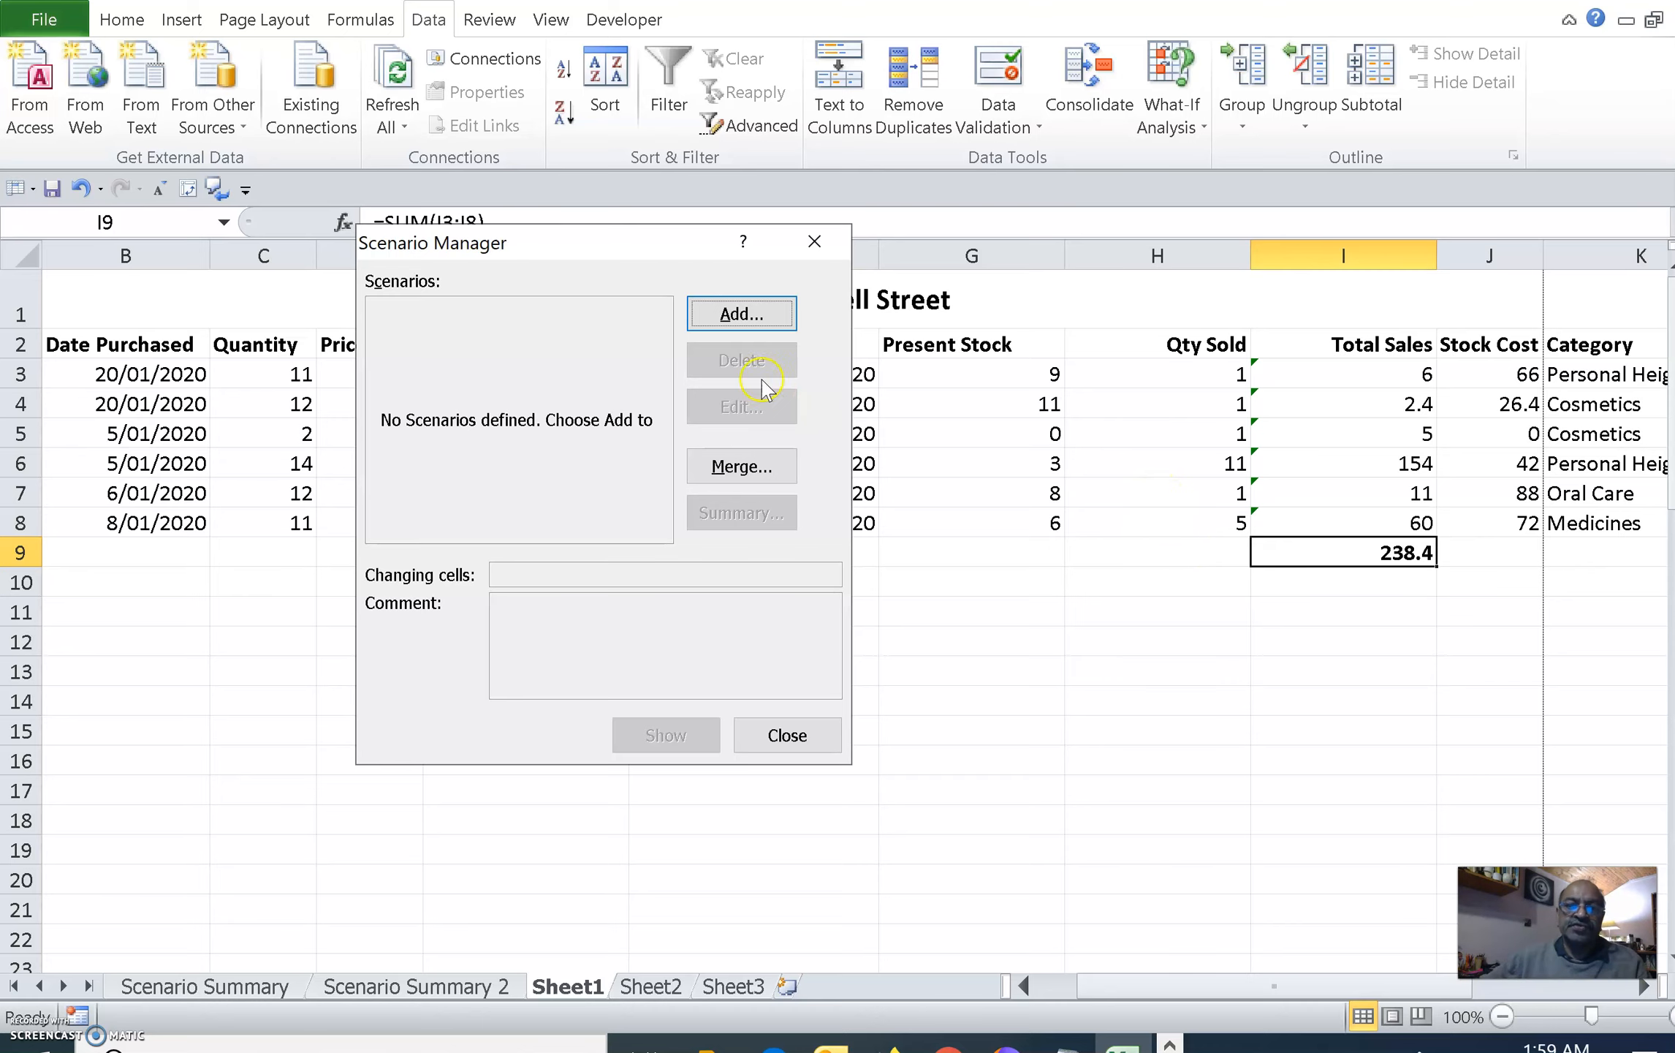
left_click(741, 315)
left_click(498, 338)
type("C")
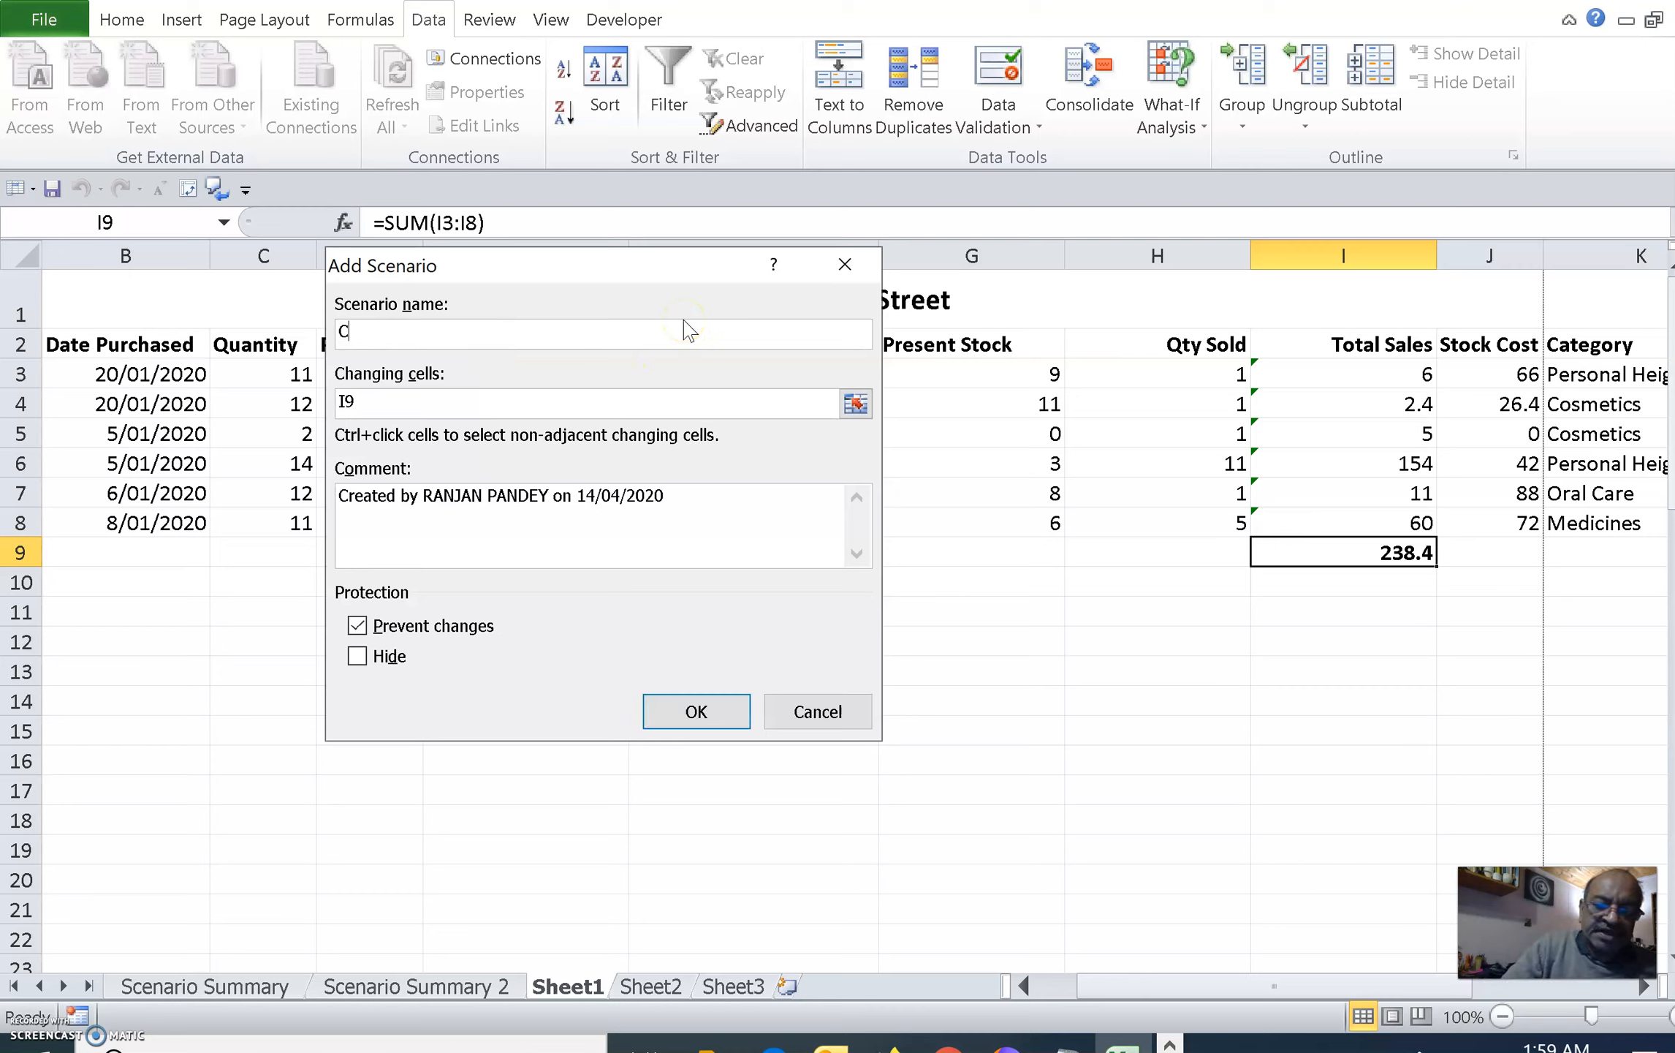
type("urrent")
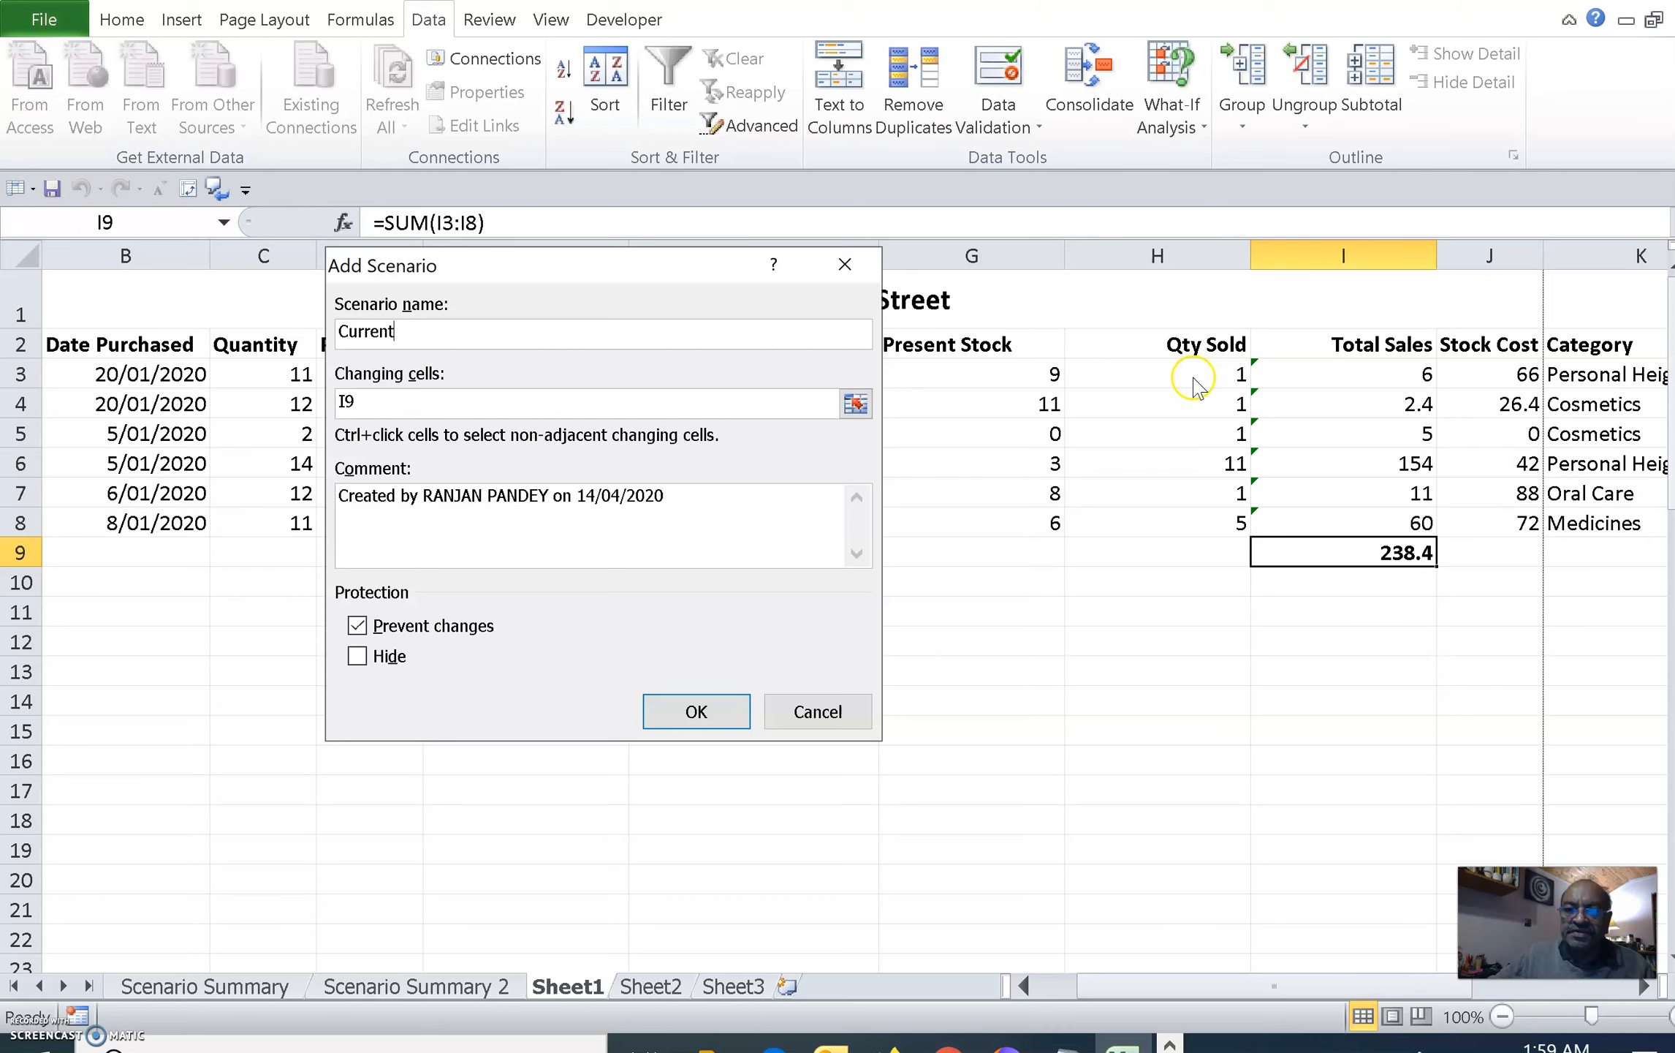
Set the Current scenario's changing cells to the Qty Sold range $H$3:$H$8 and save it with the existing cell values.
left_click(856, 403)
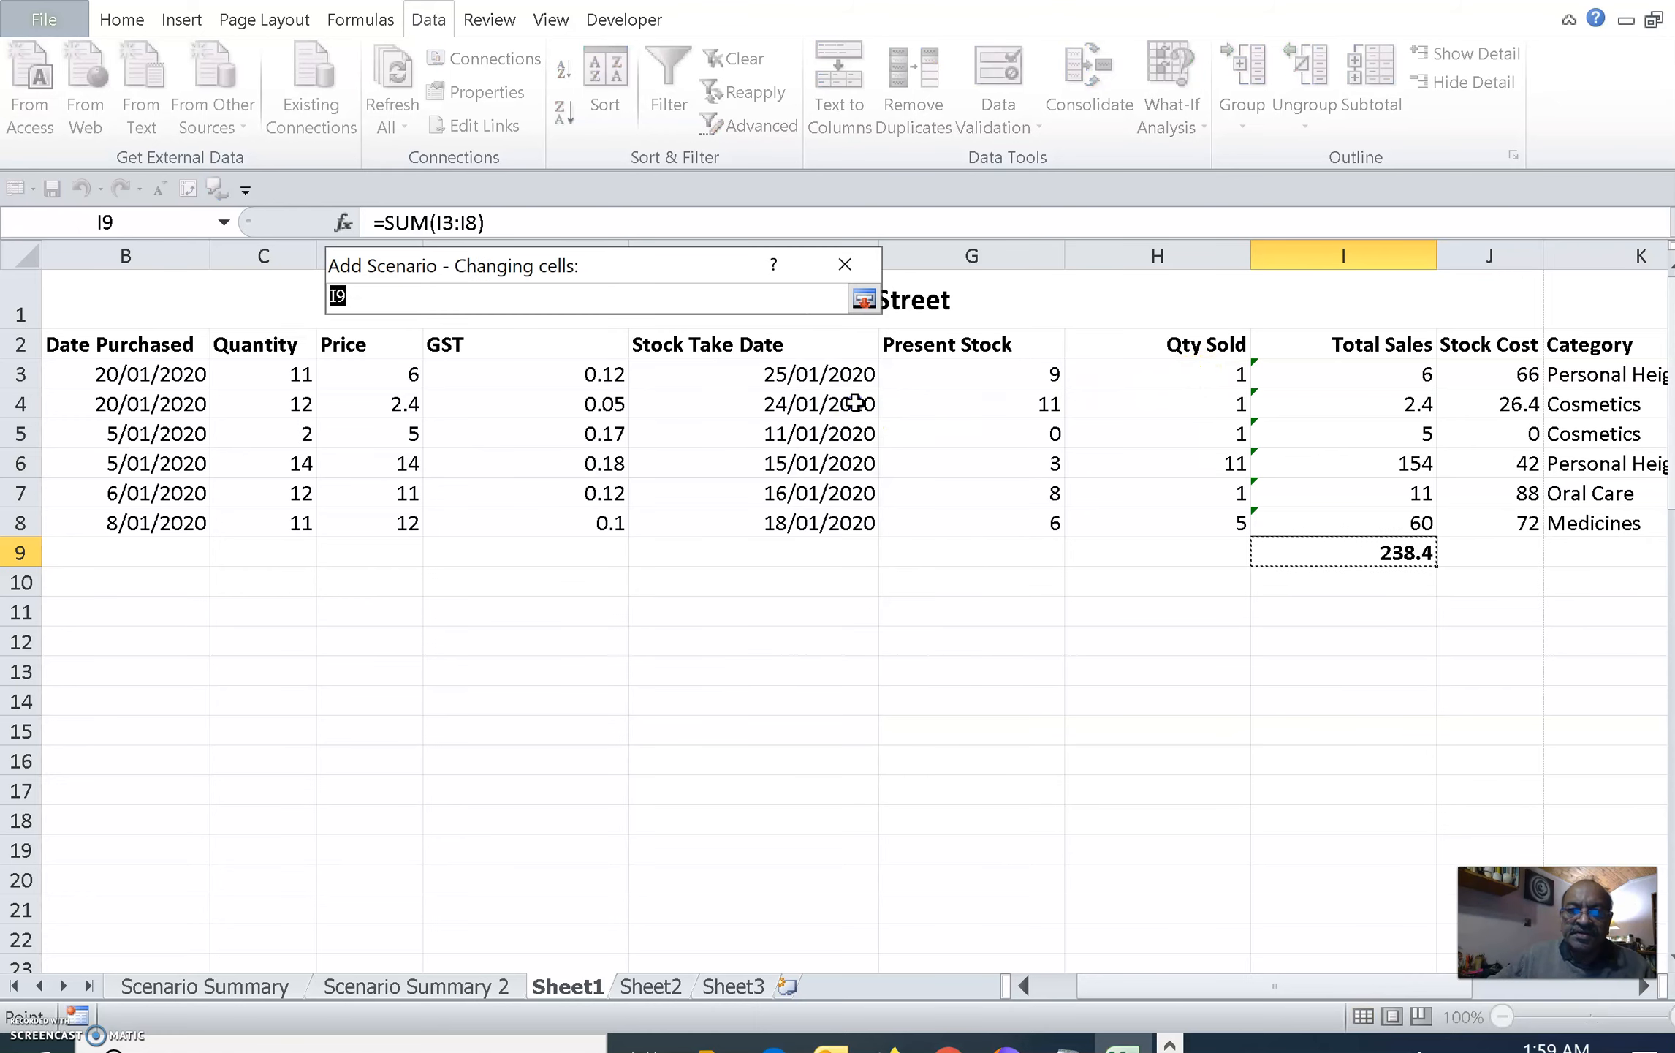
left_click(1220, 375)
left_click_drag(1220, 375, 1214, 522)
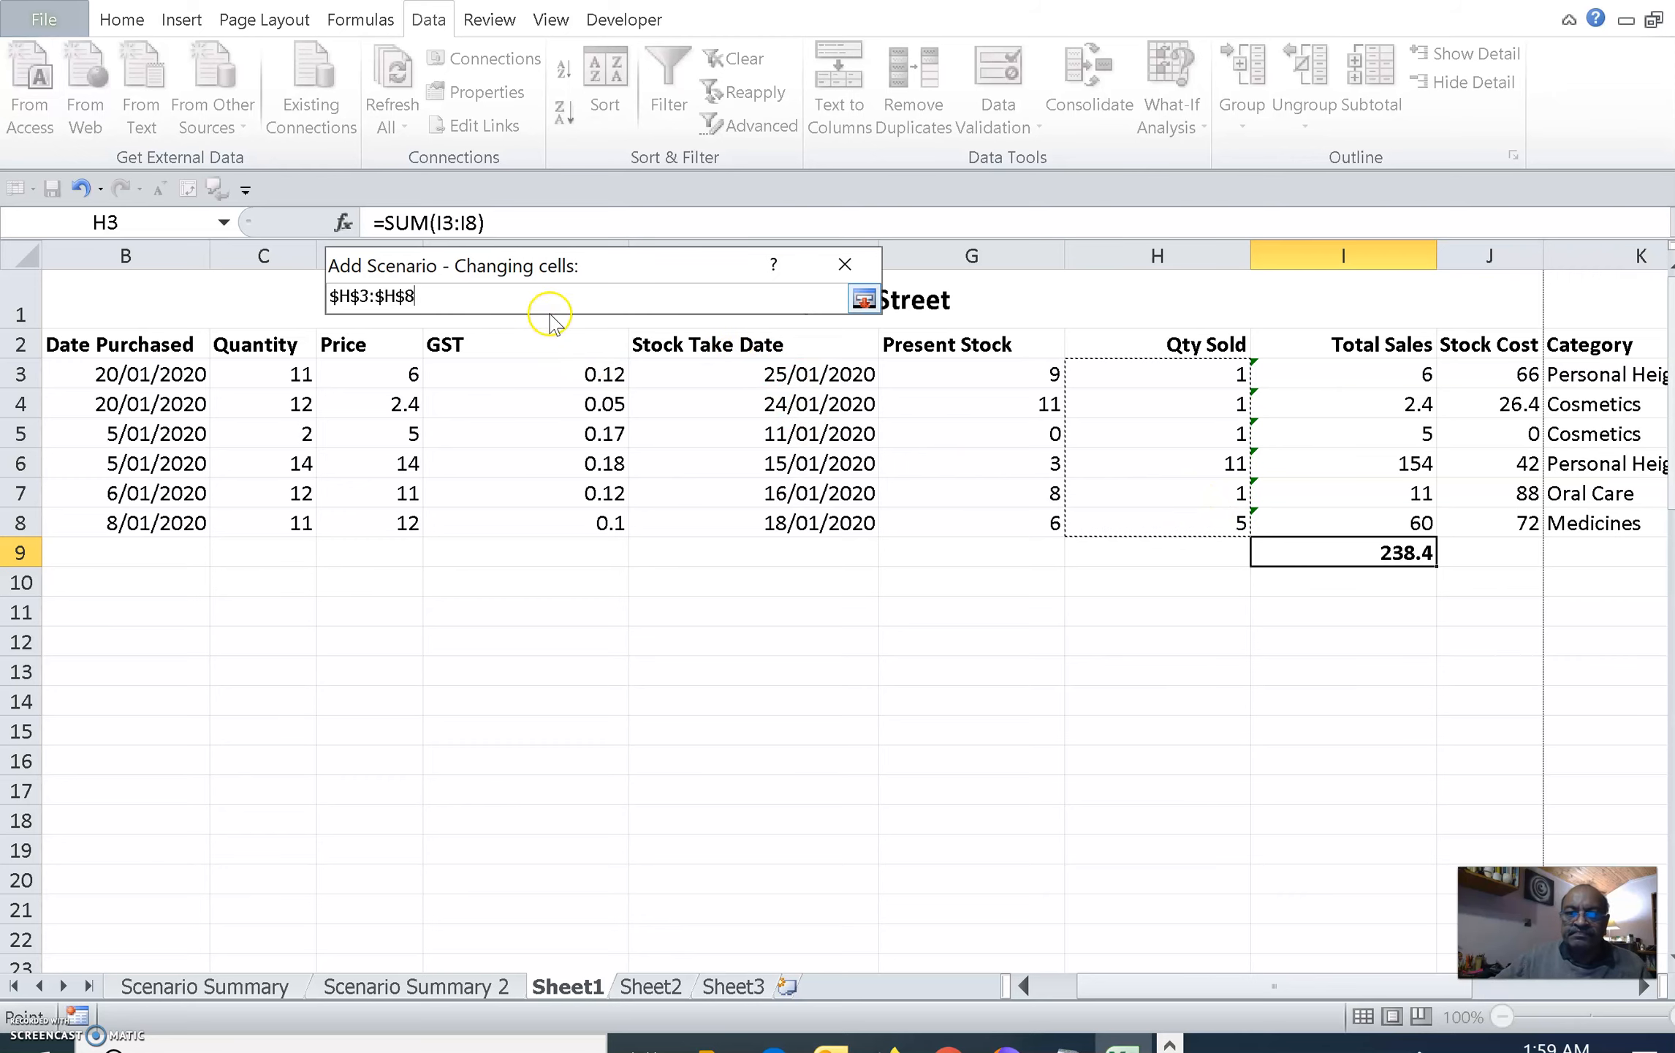
left_click(517, 294)
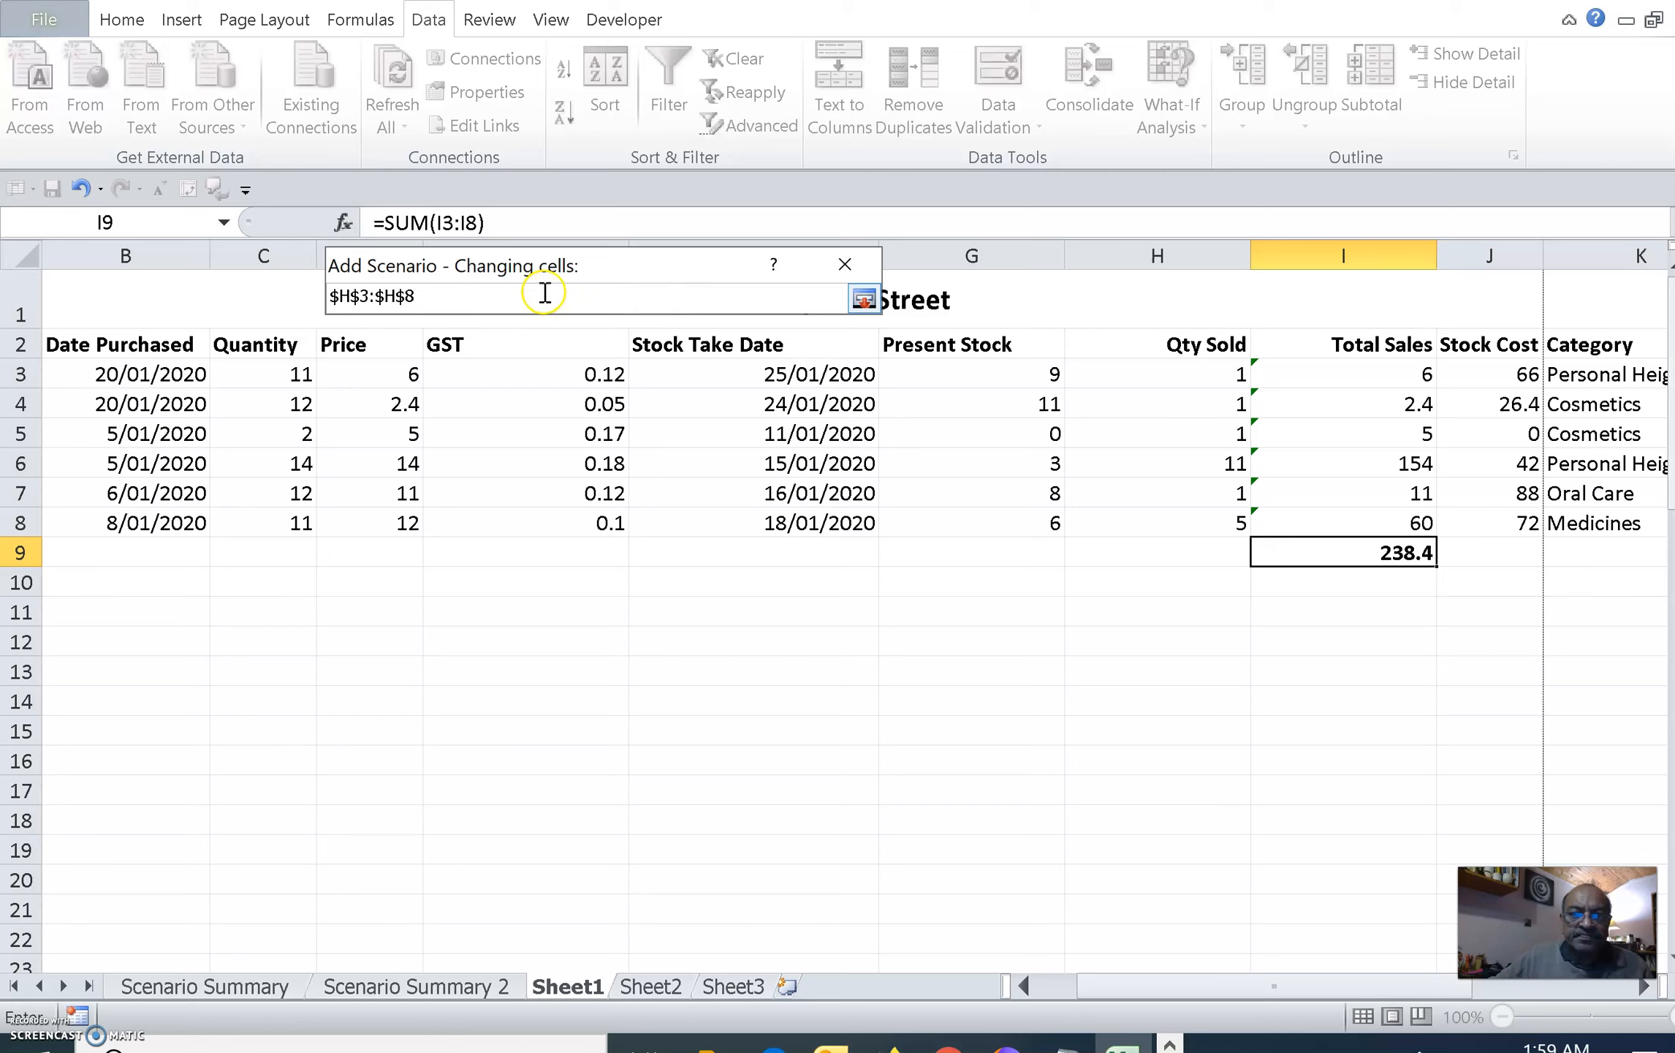
left_click(860, 300)
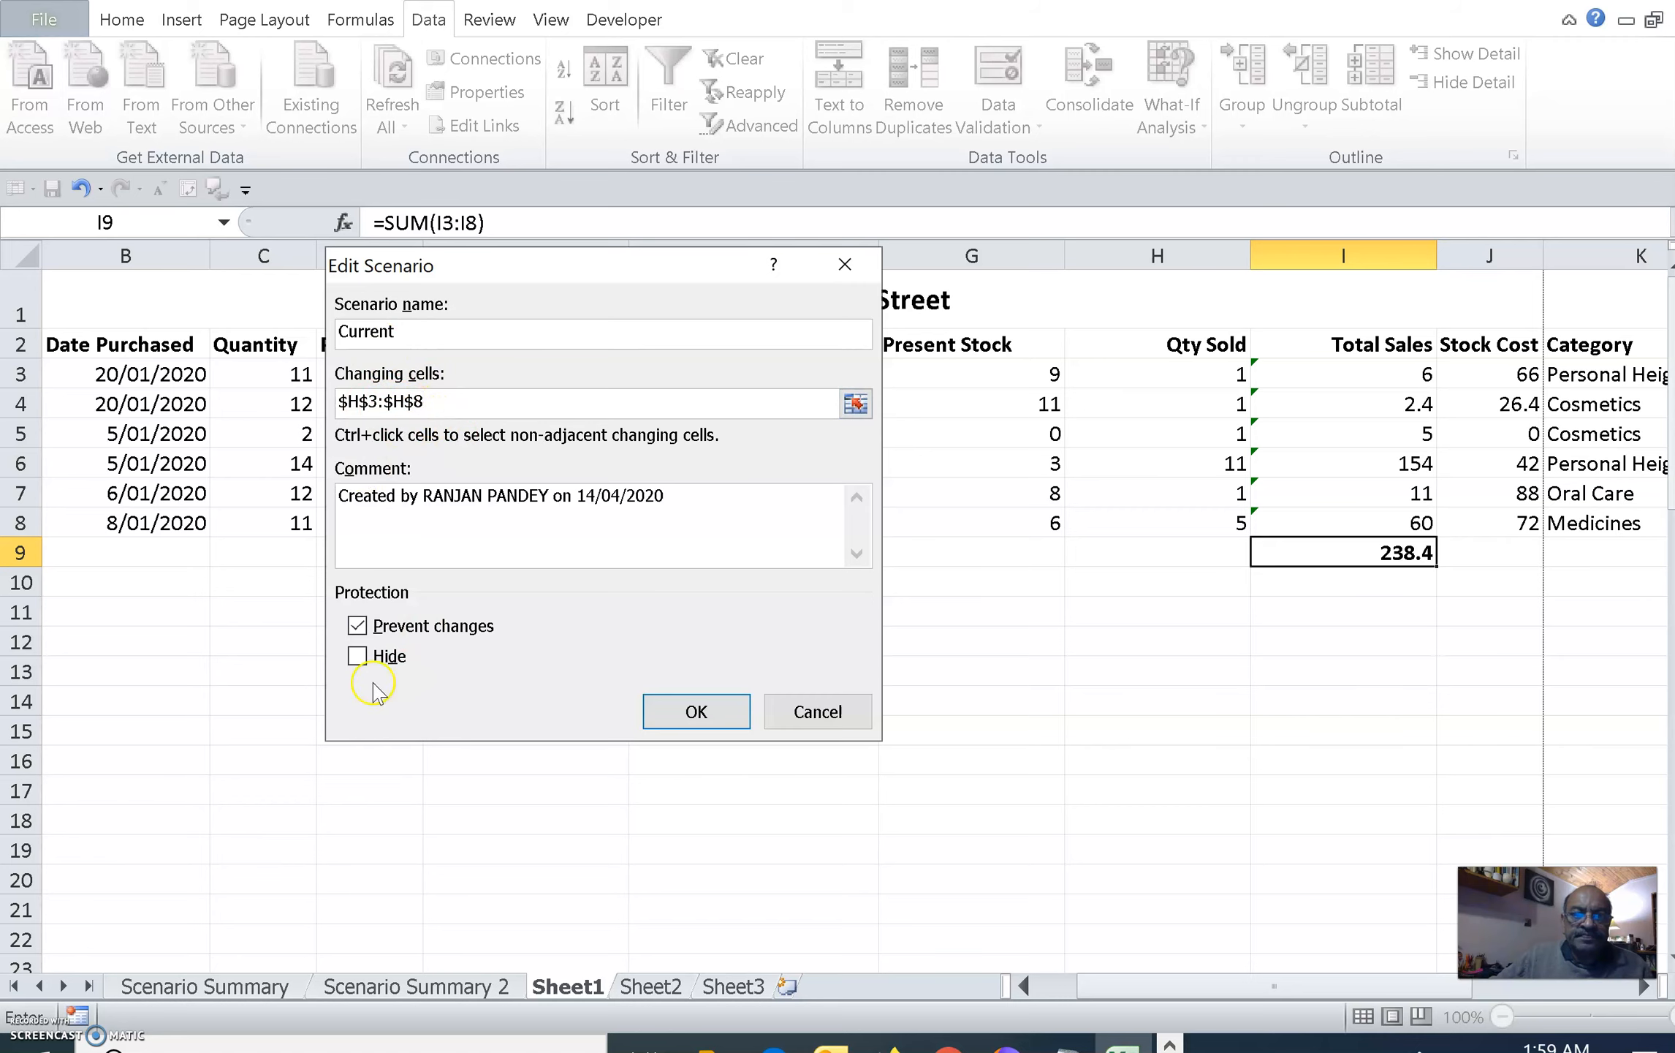
left_click(697, 711)
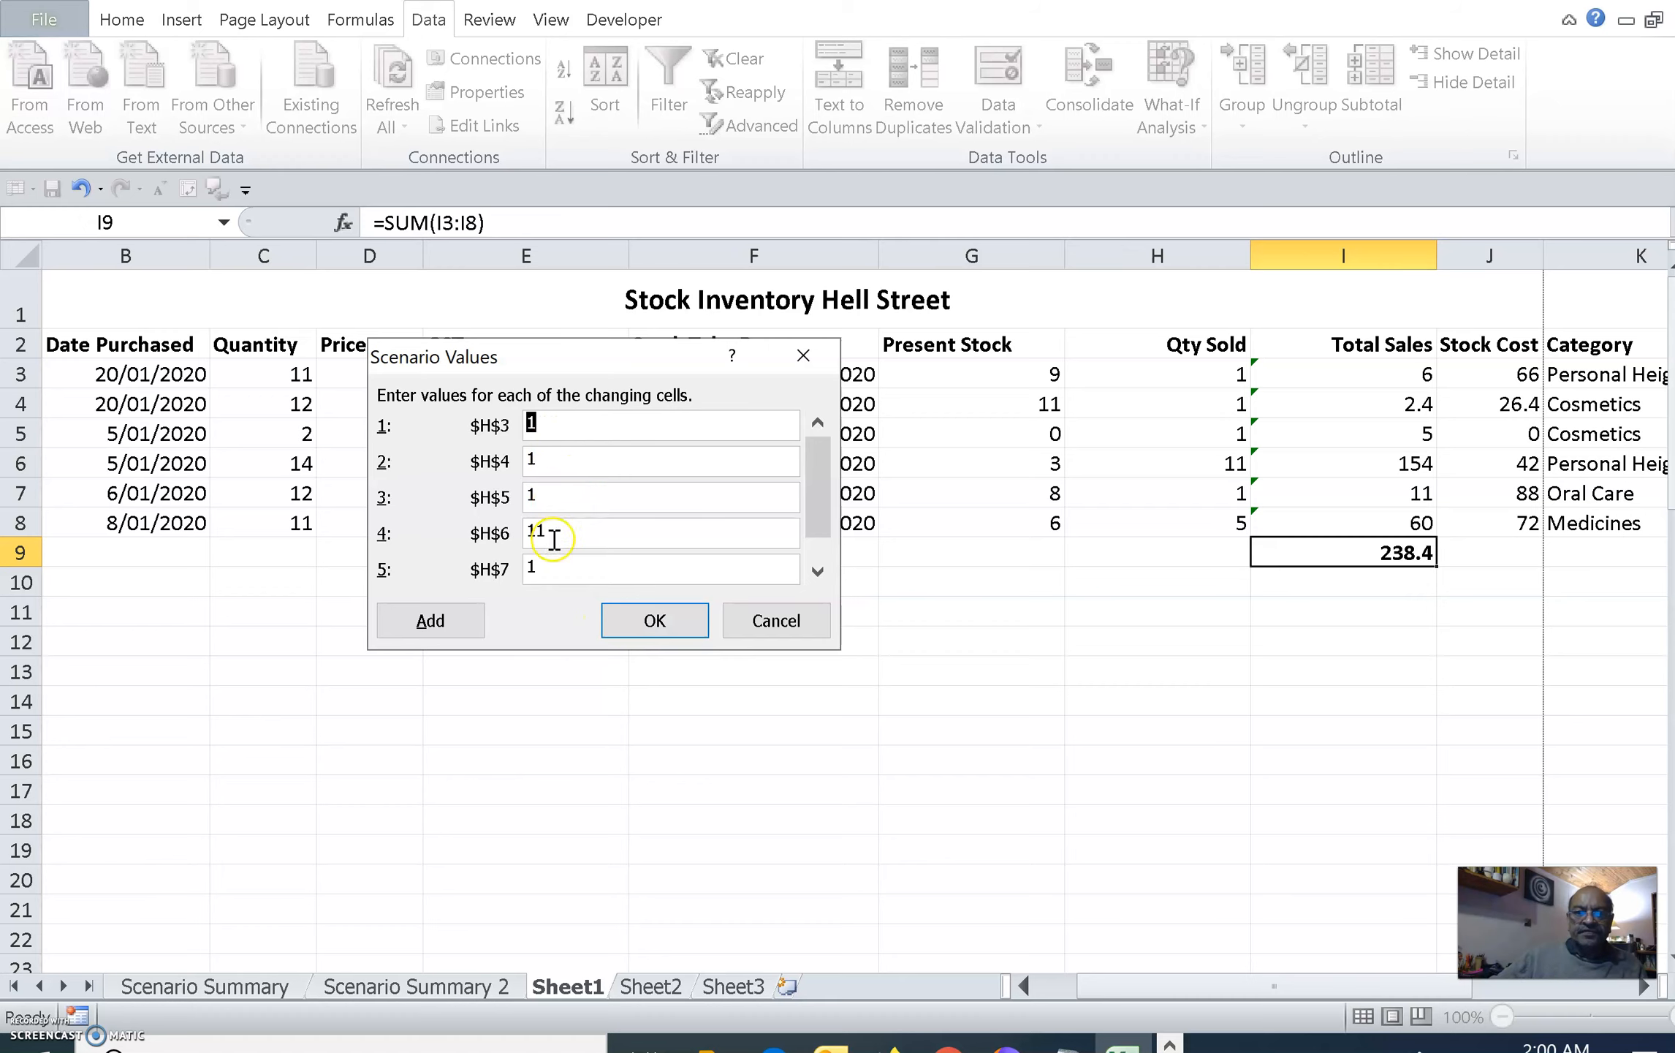
left_click(653, 621)
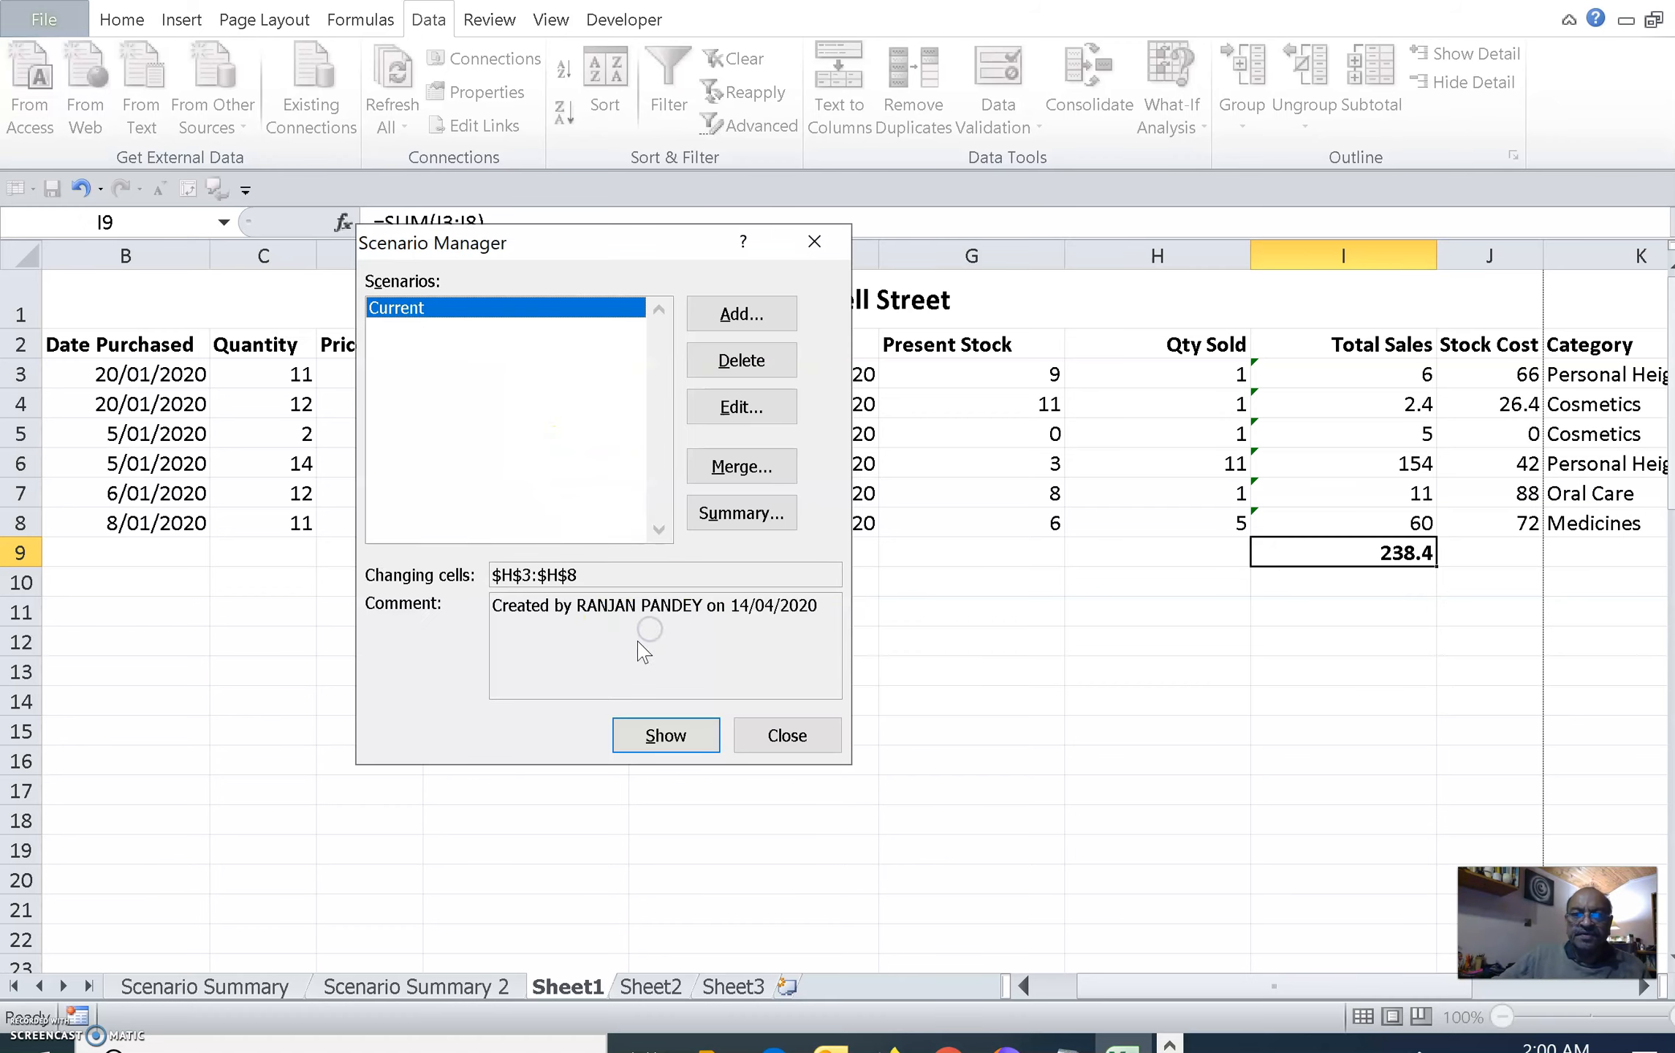
Add a scenario named Optimistic for H3:H8, put "Optimistic" before the default comment, and turn off Prevent changes.
left_click(722, 318)
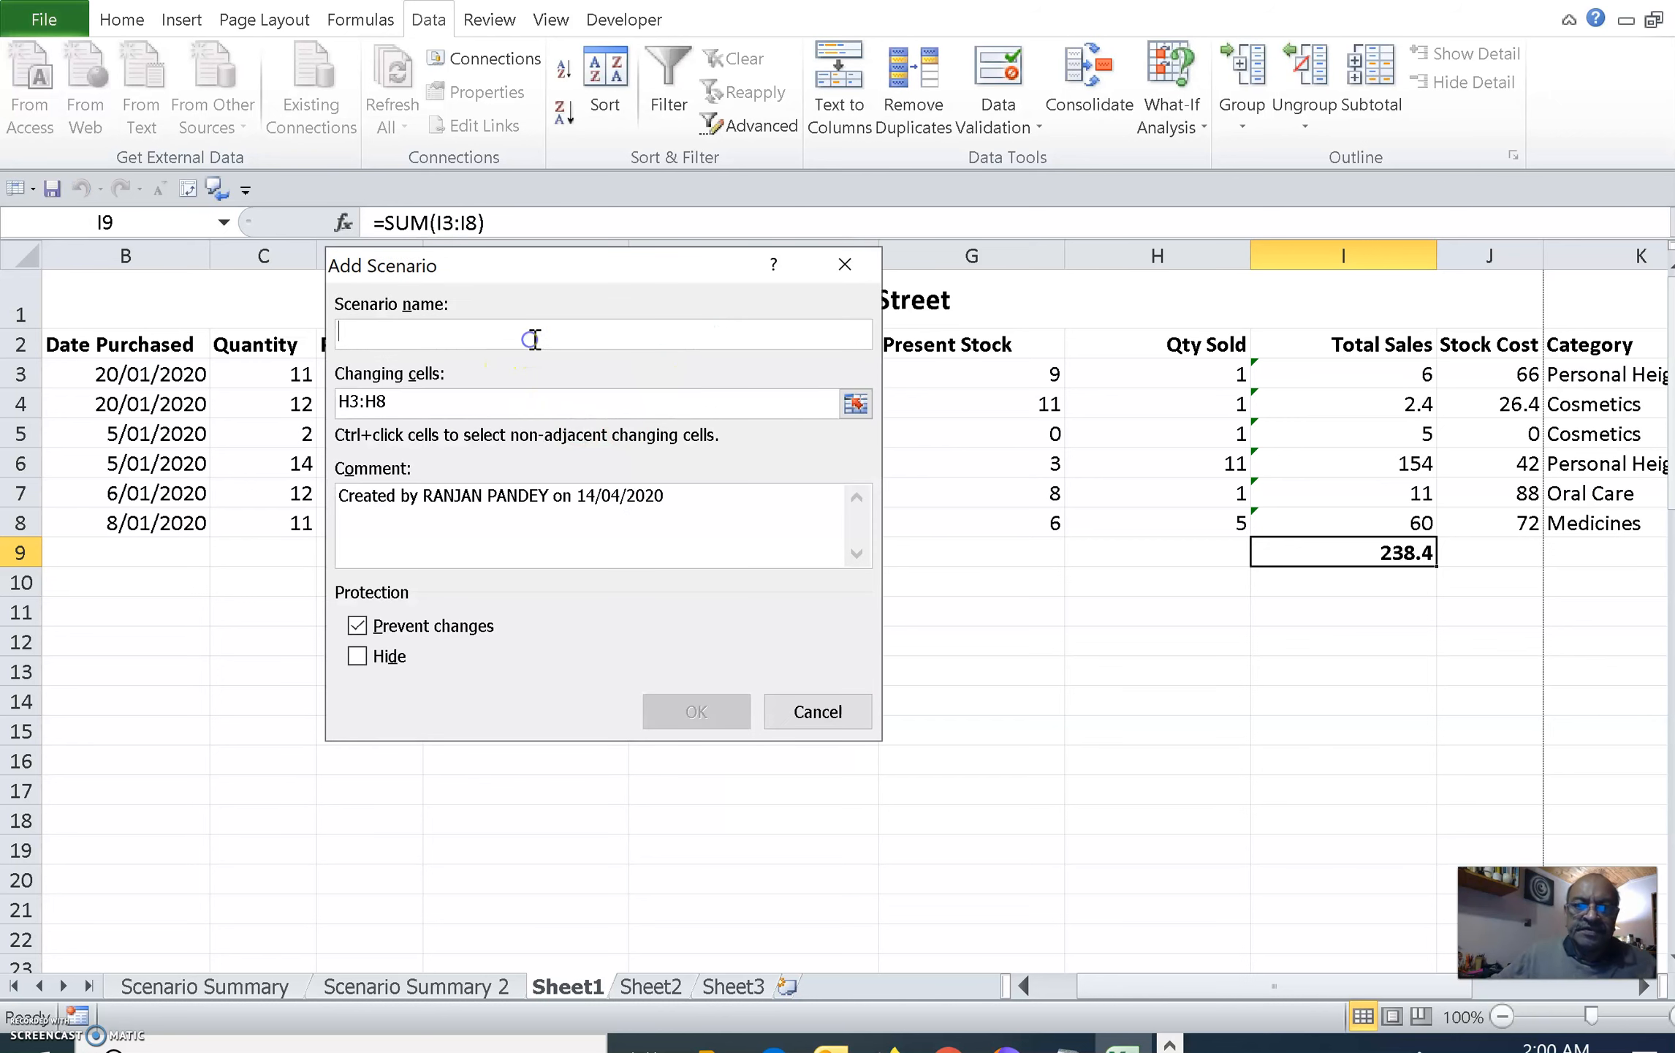
type("Optimi")
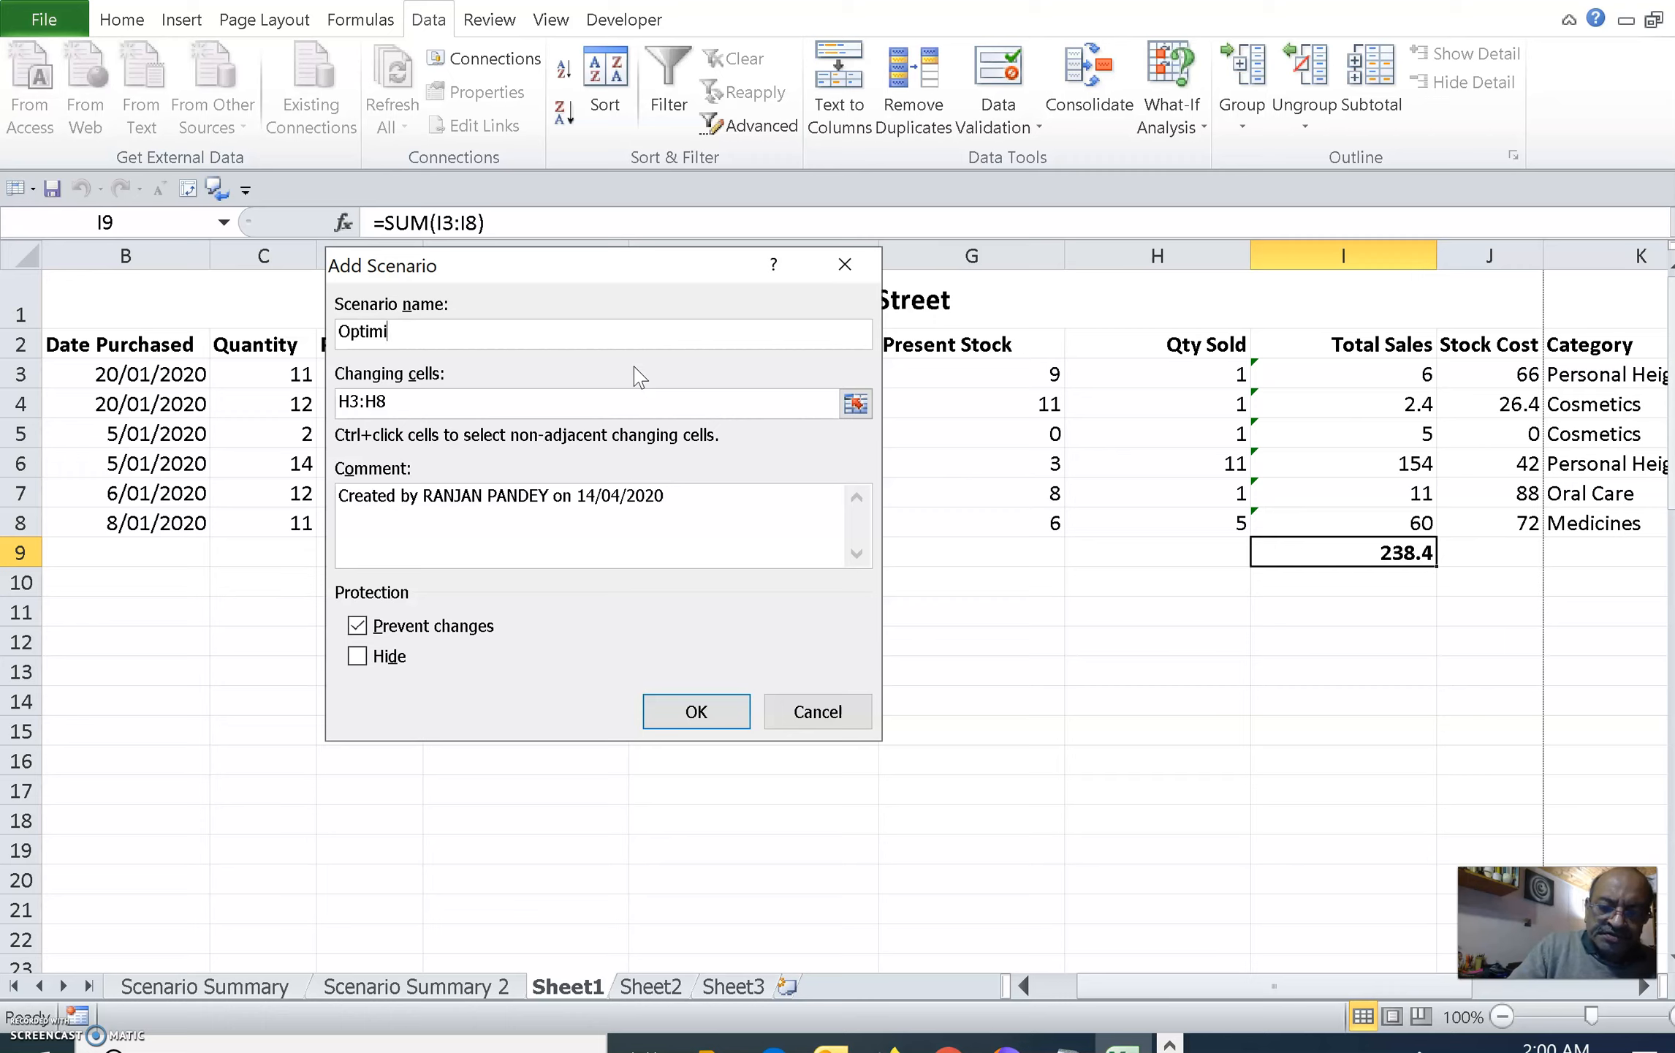
type("stic")
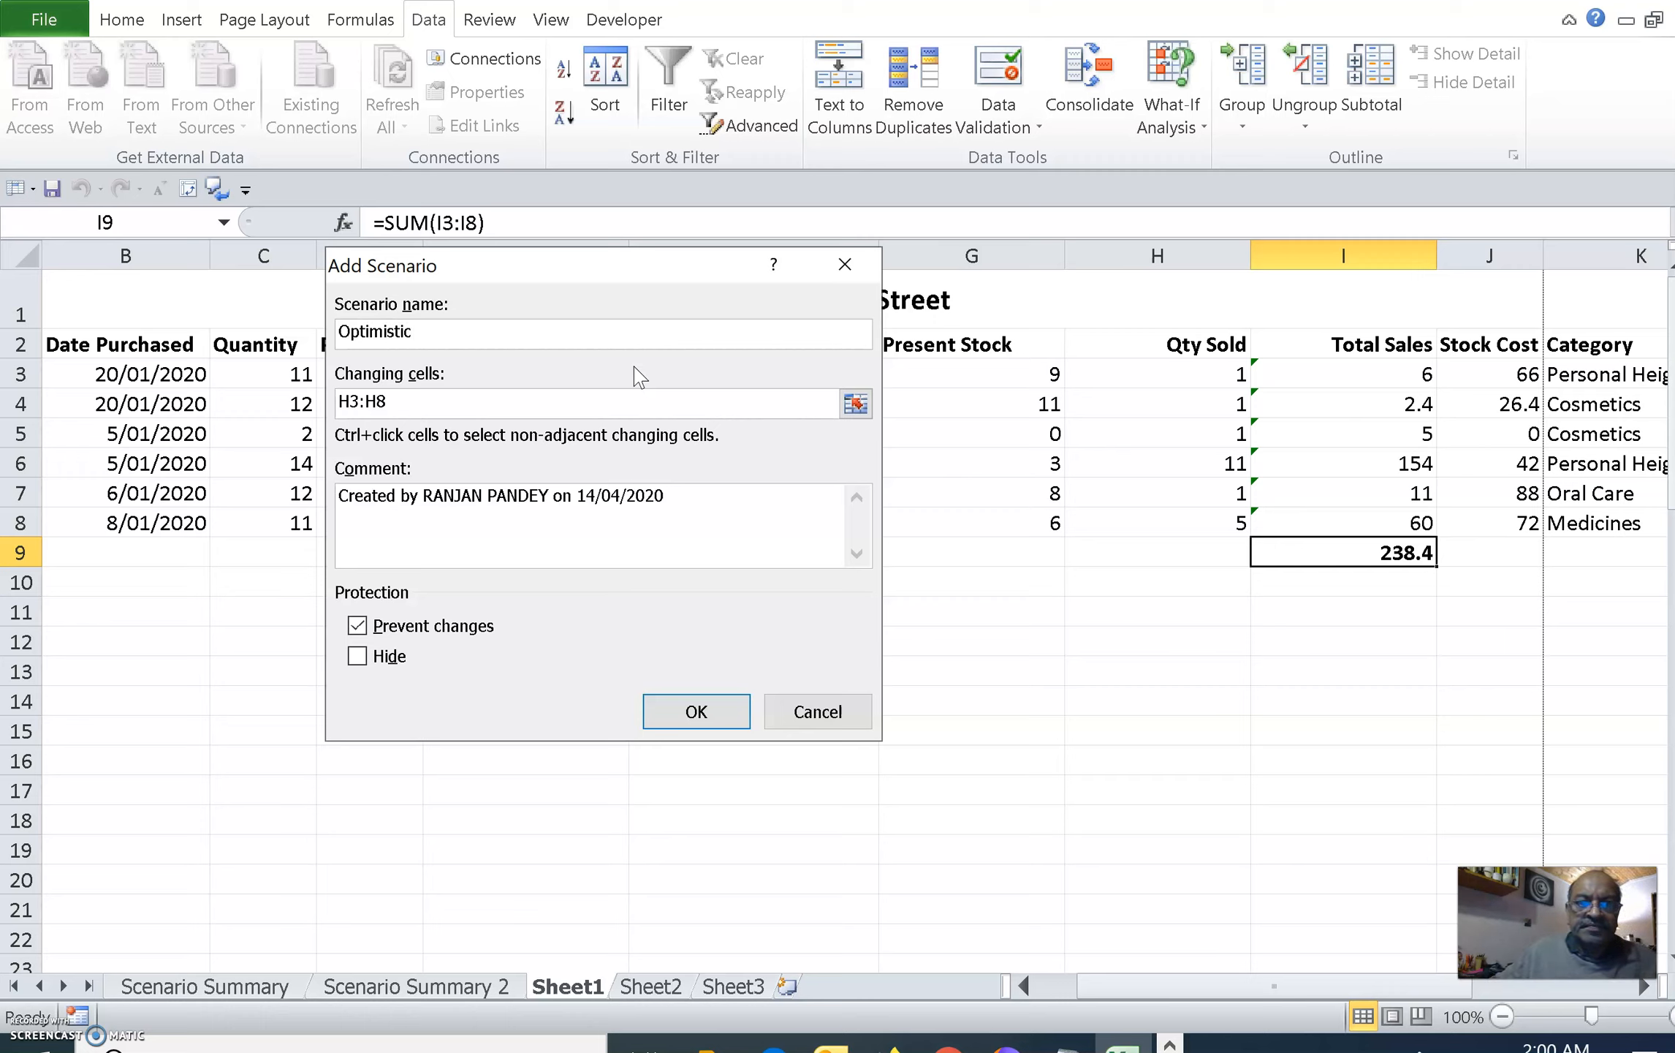
left_click(343, 496)
type("Optimistic")
left_click(486, 622)
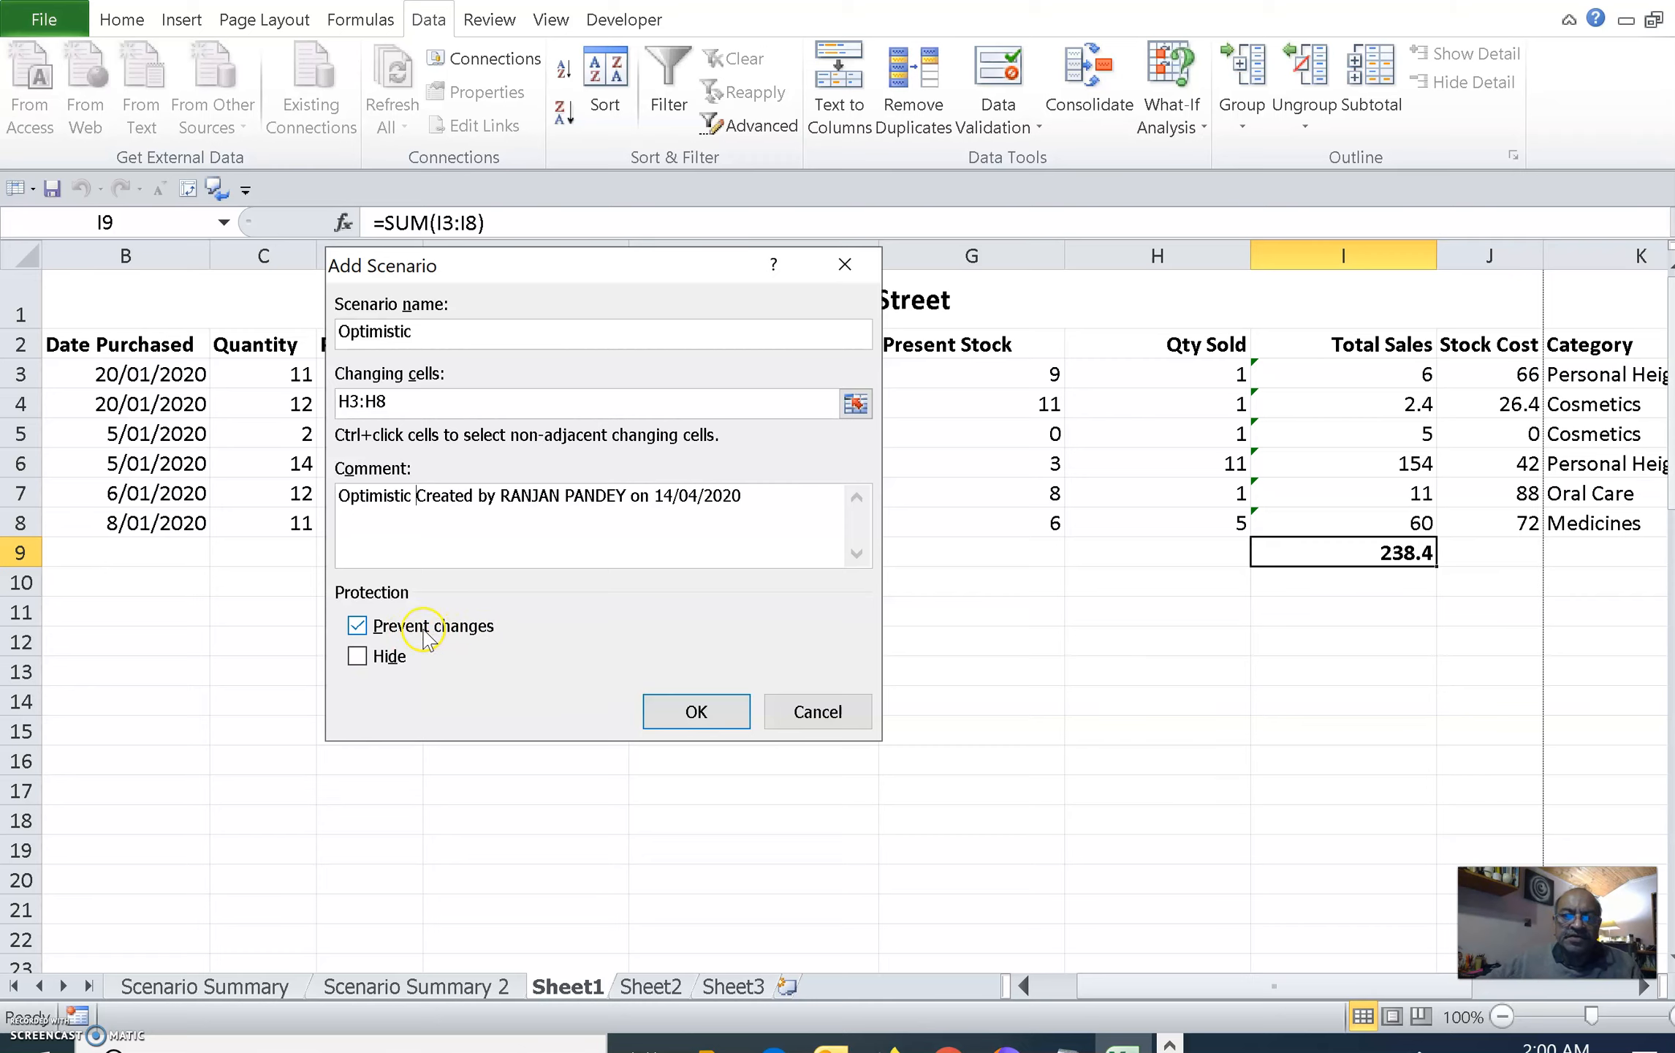
left_click(357, 627)
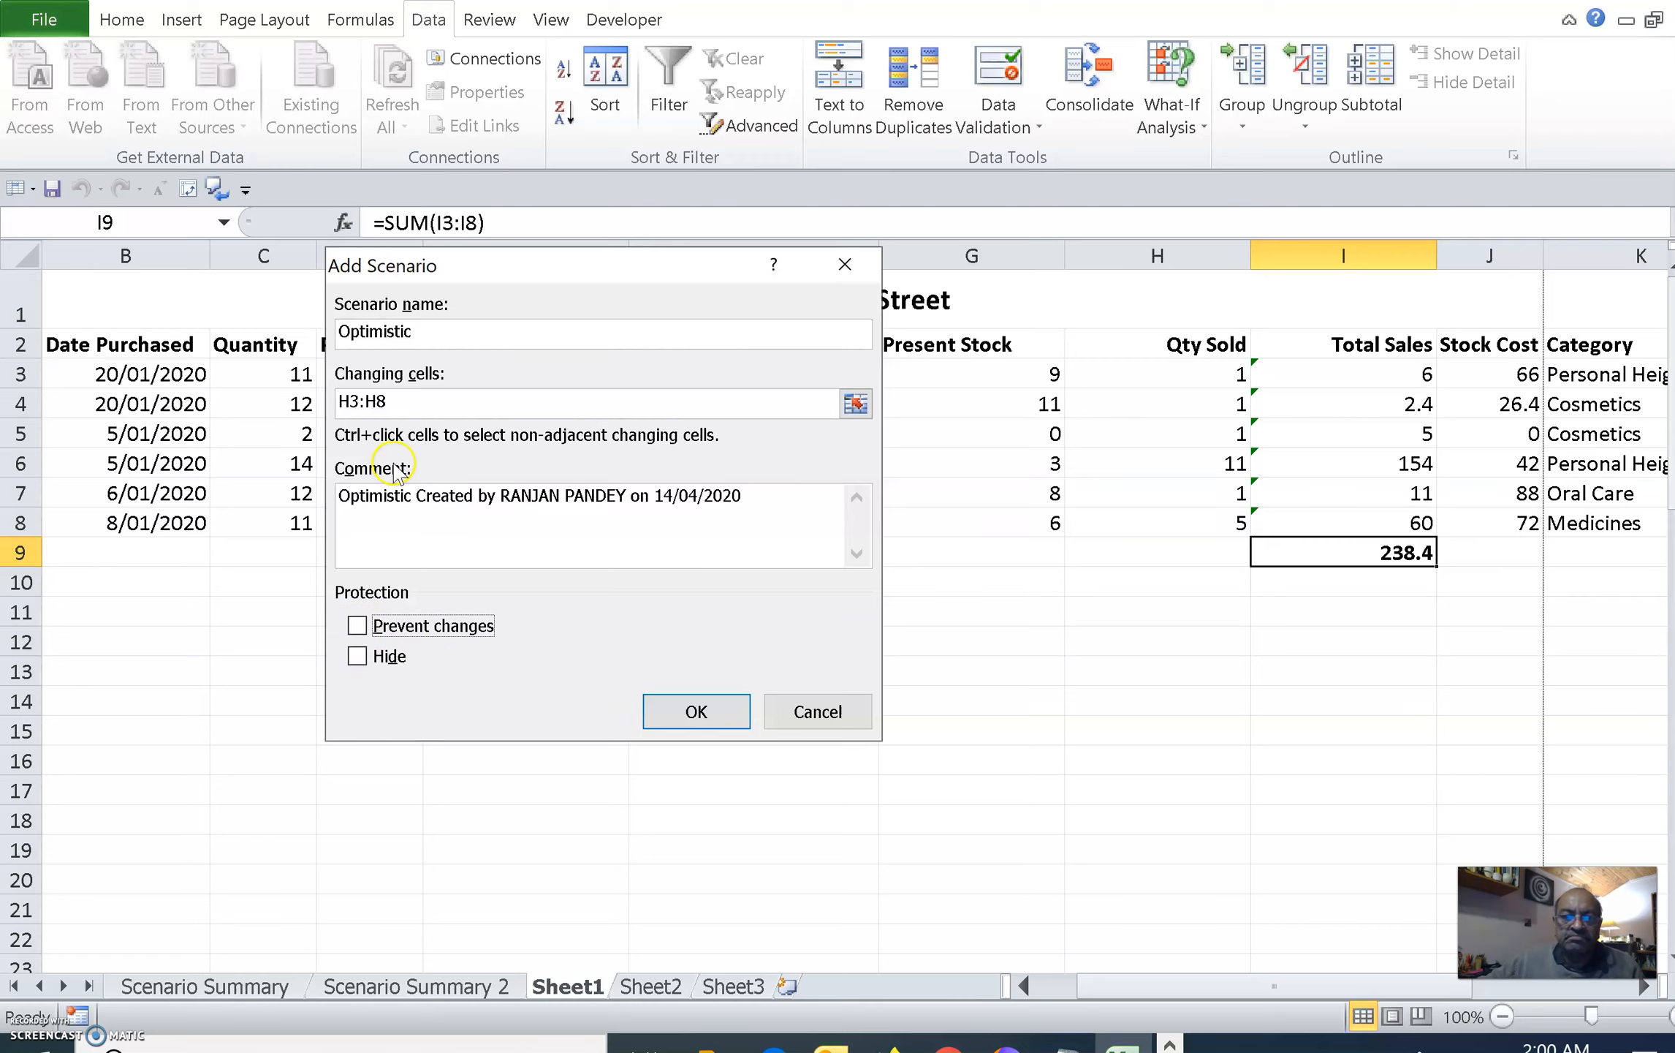
left_click(696, 711)
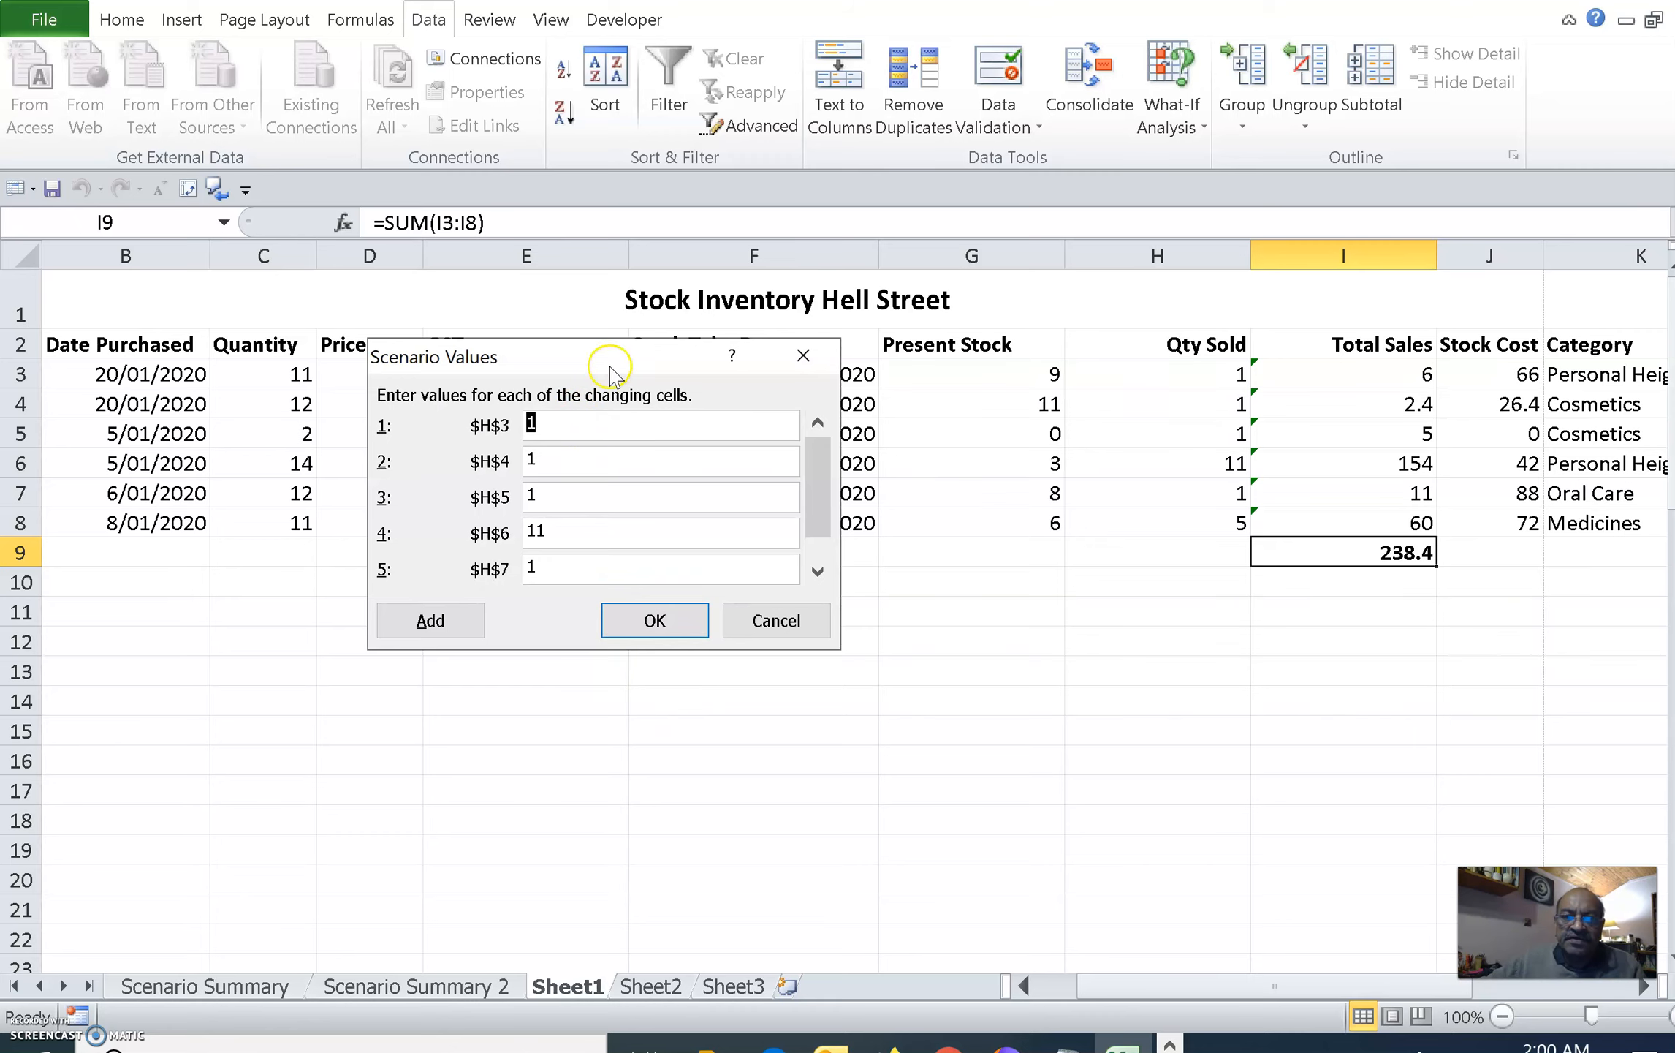
Set the Optimistic scenario's values to 11, 12, 2, 14, 12 and 11 for H3 through H8 and save it.
left_click_drag(618, 354, 860, 537)
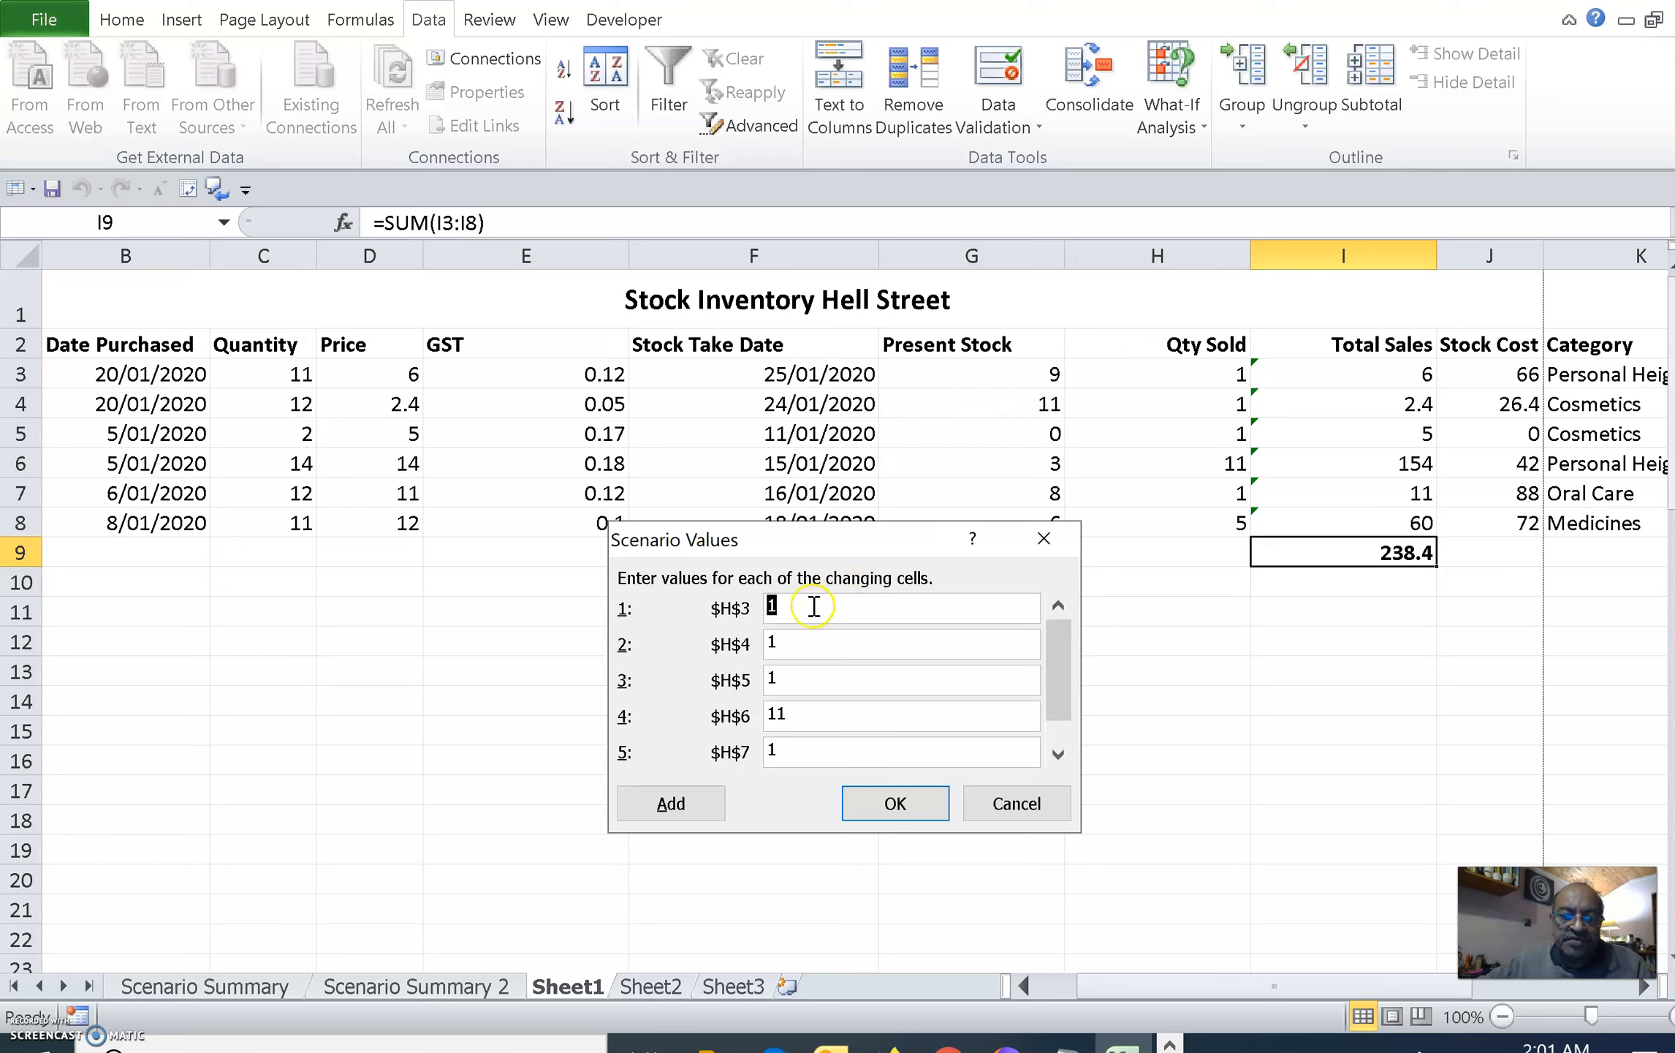
left_click(801, 639)
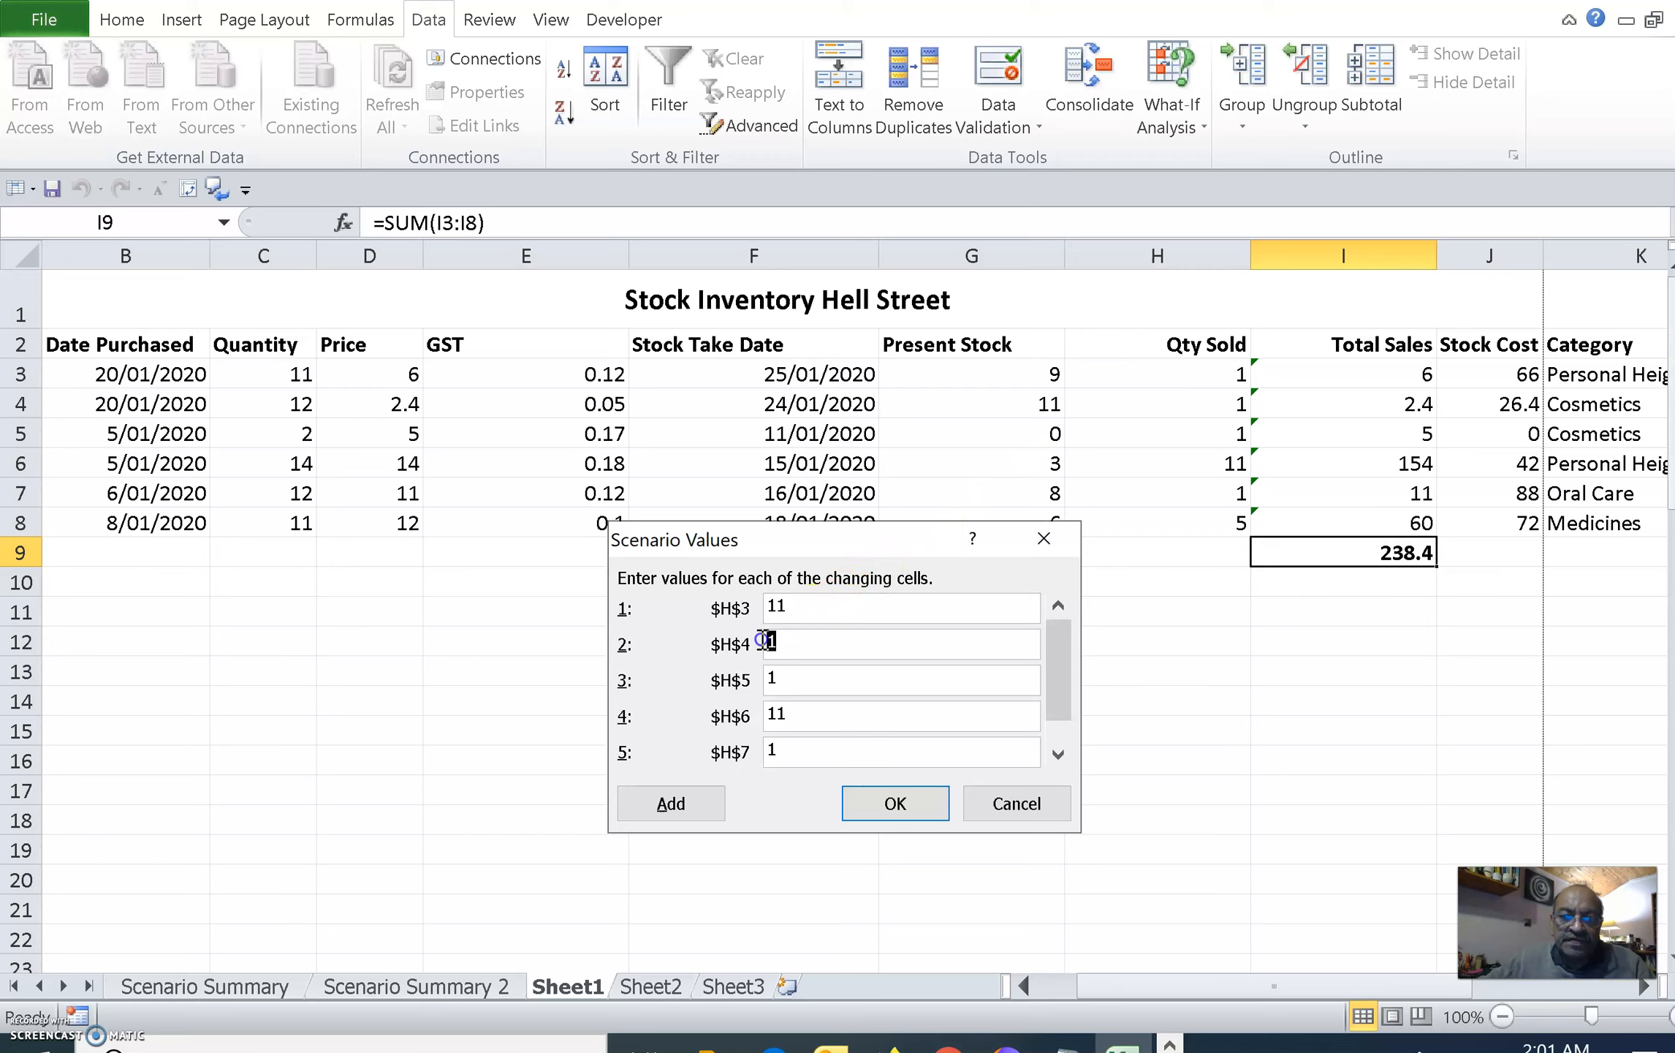
type("12")
key("Tab")
left_click_drag(816, 714, 696, 717)
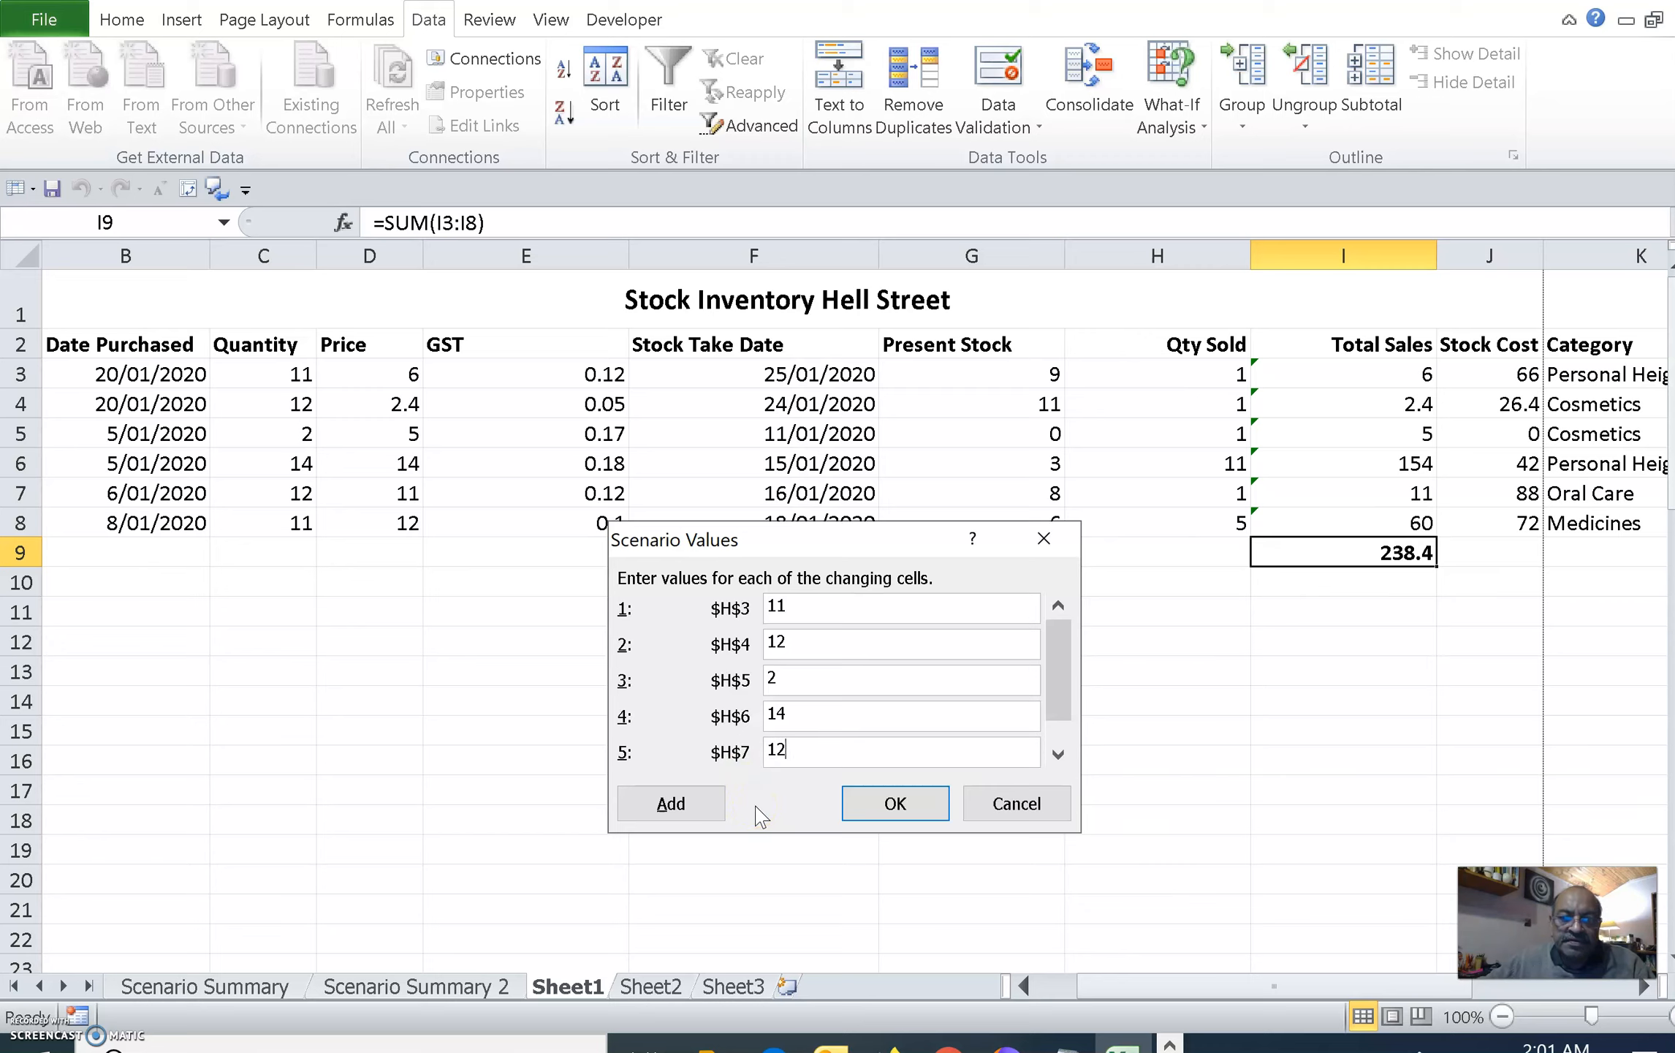
left_click_drag(1057, 717, 1058, 742)
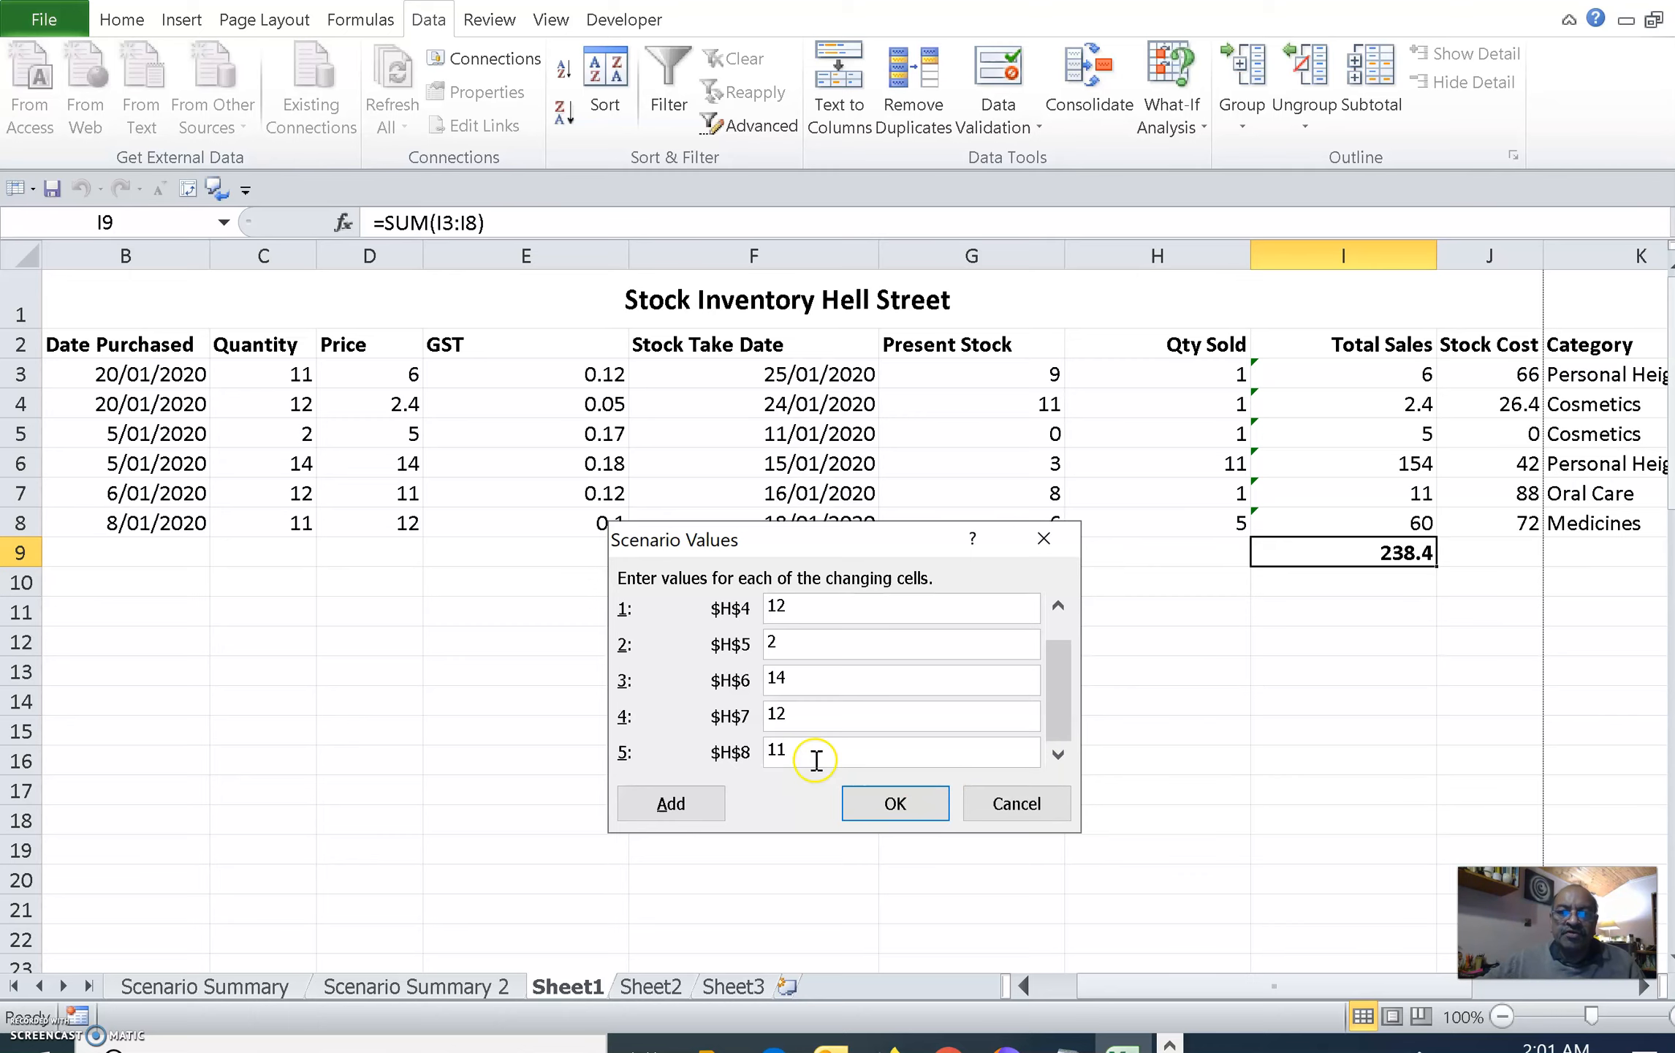
left_click(896, 804)
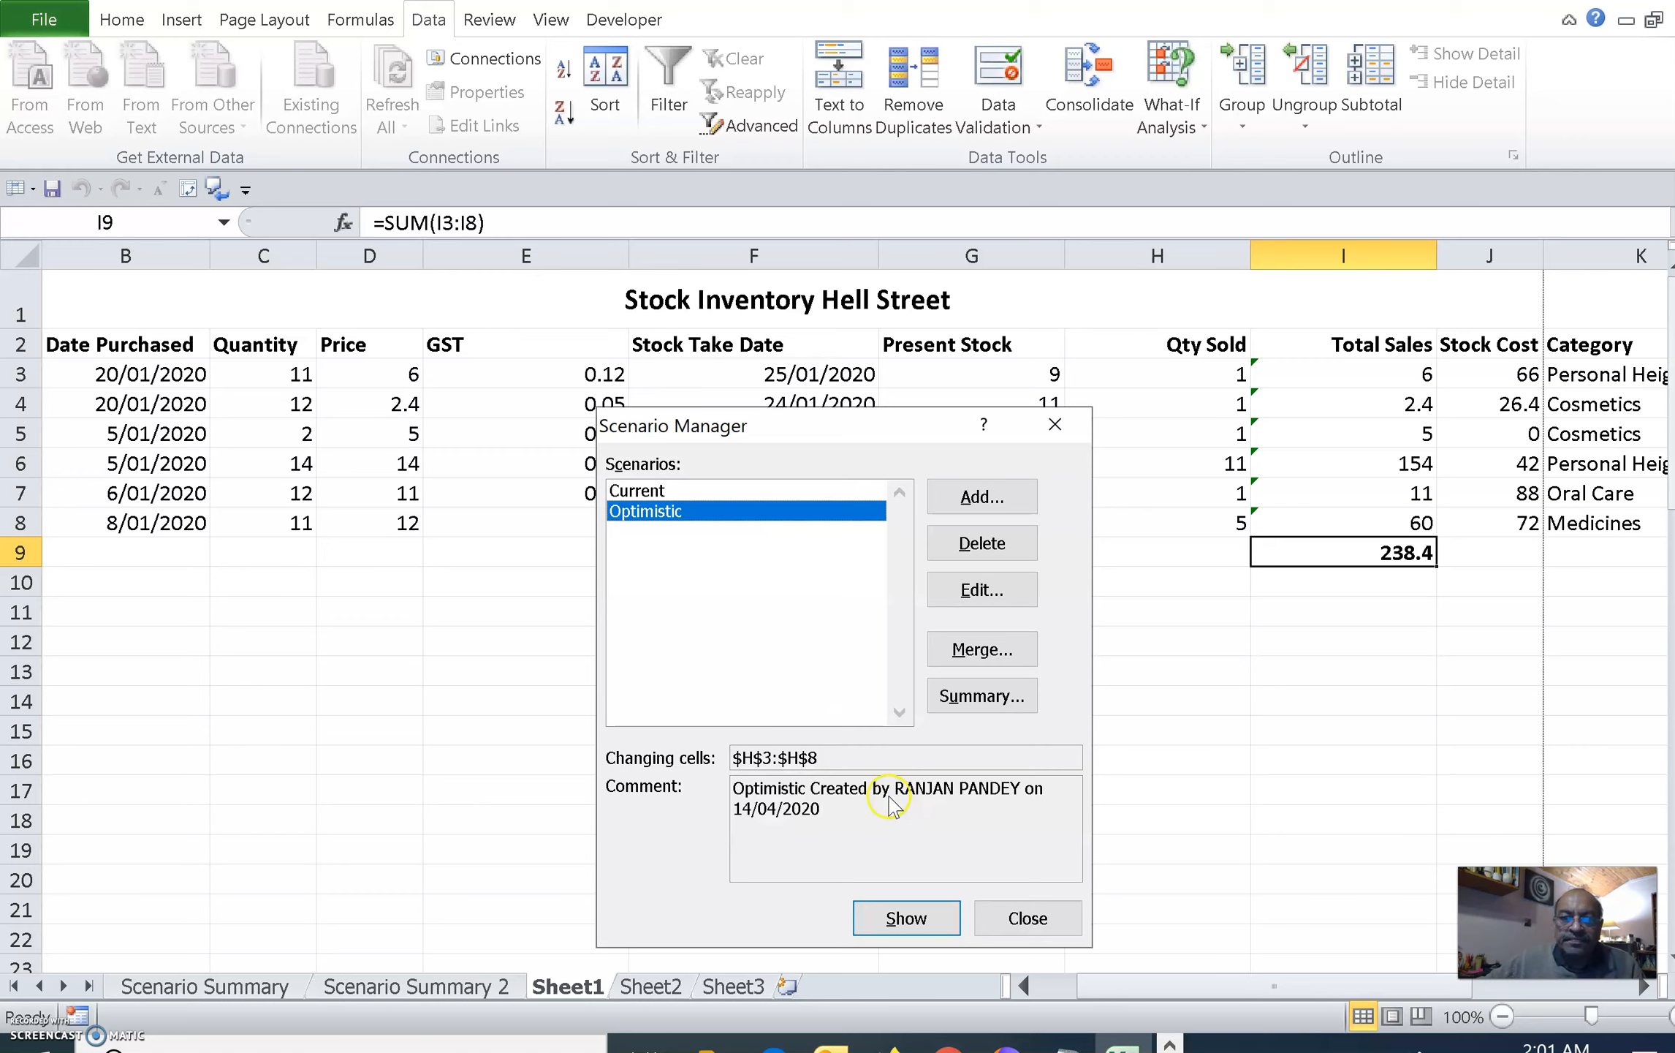
Add a scenario named Pessimistic for H3:H8, put "Pessimistic" before the default comment, and turn off Prevent changes.
left_click(987, 502)
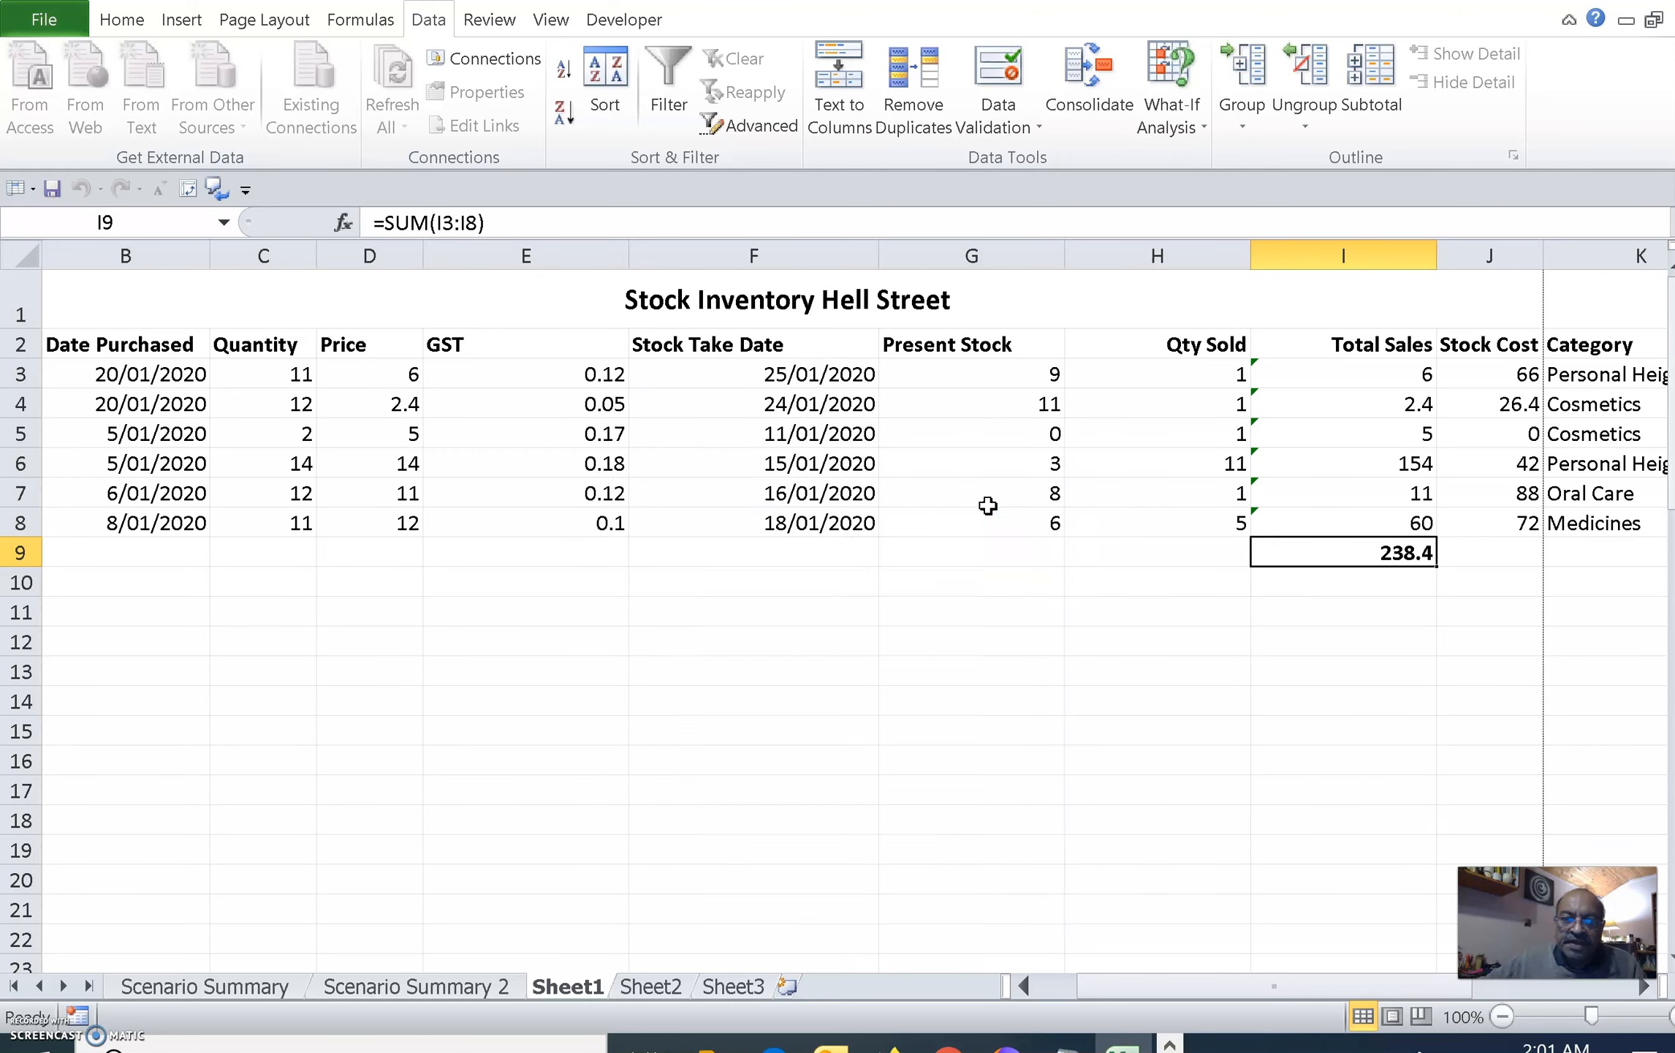
type("P")
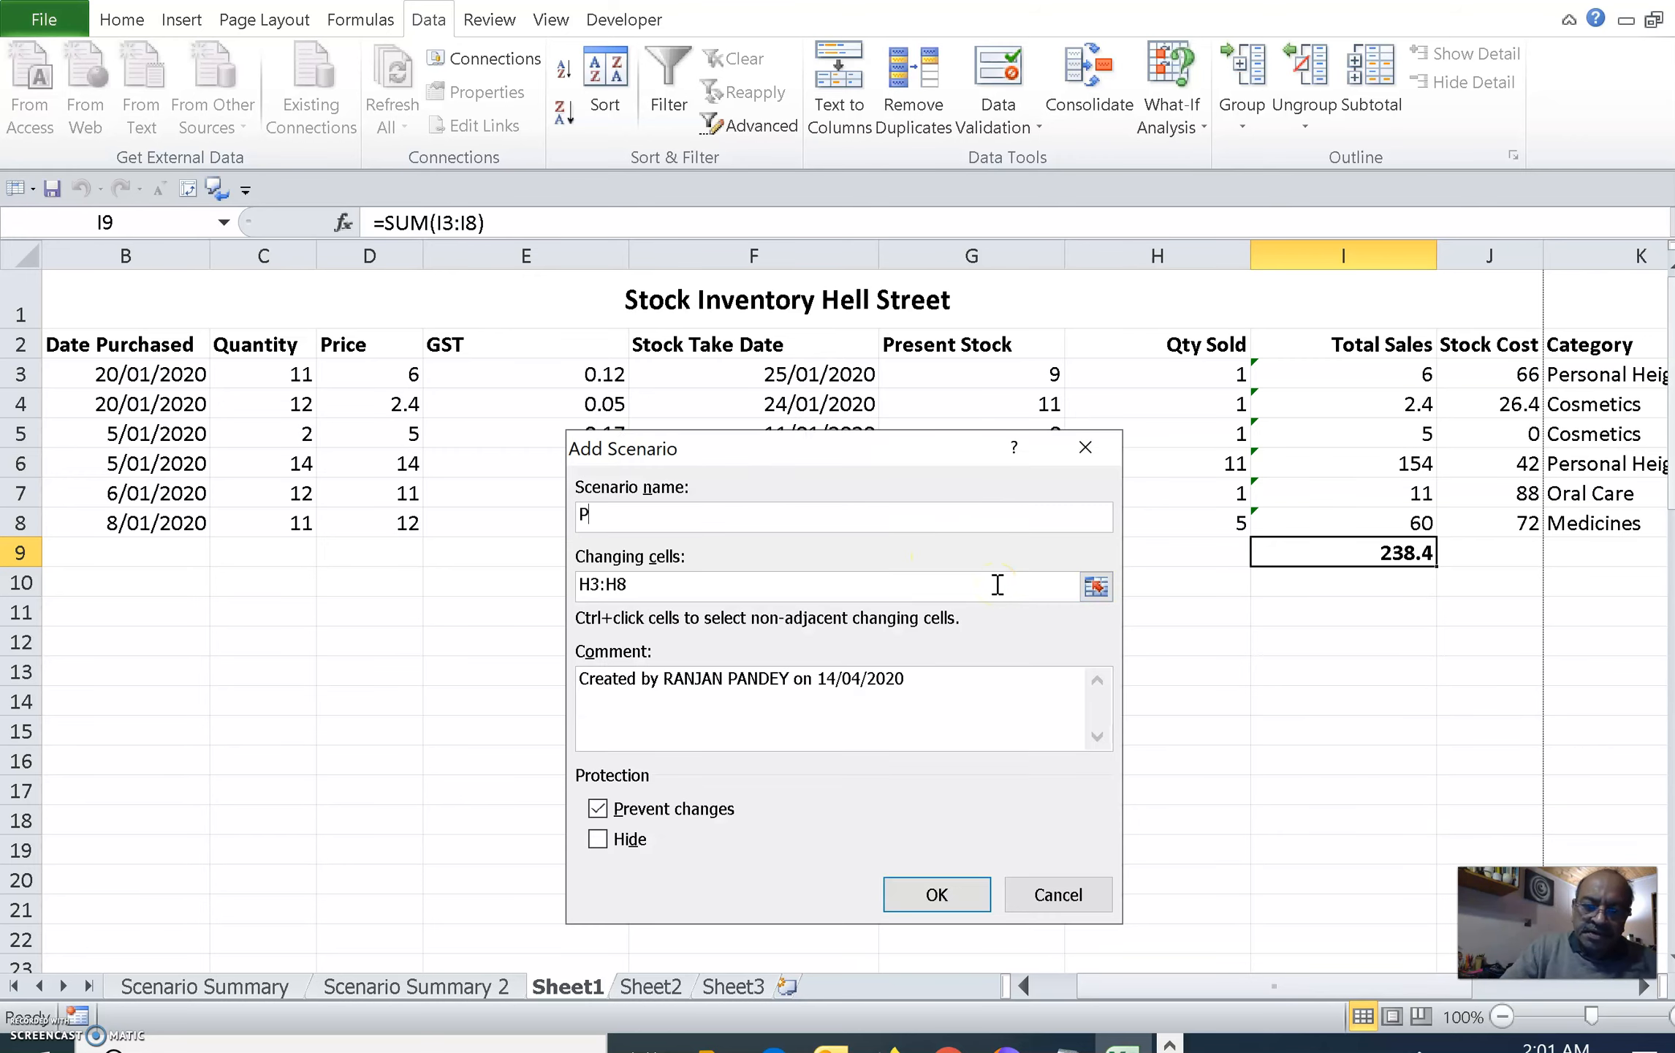
type("essimistic")
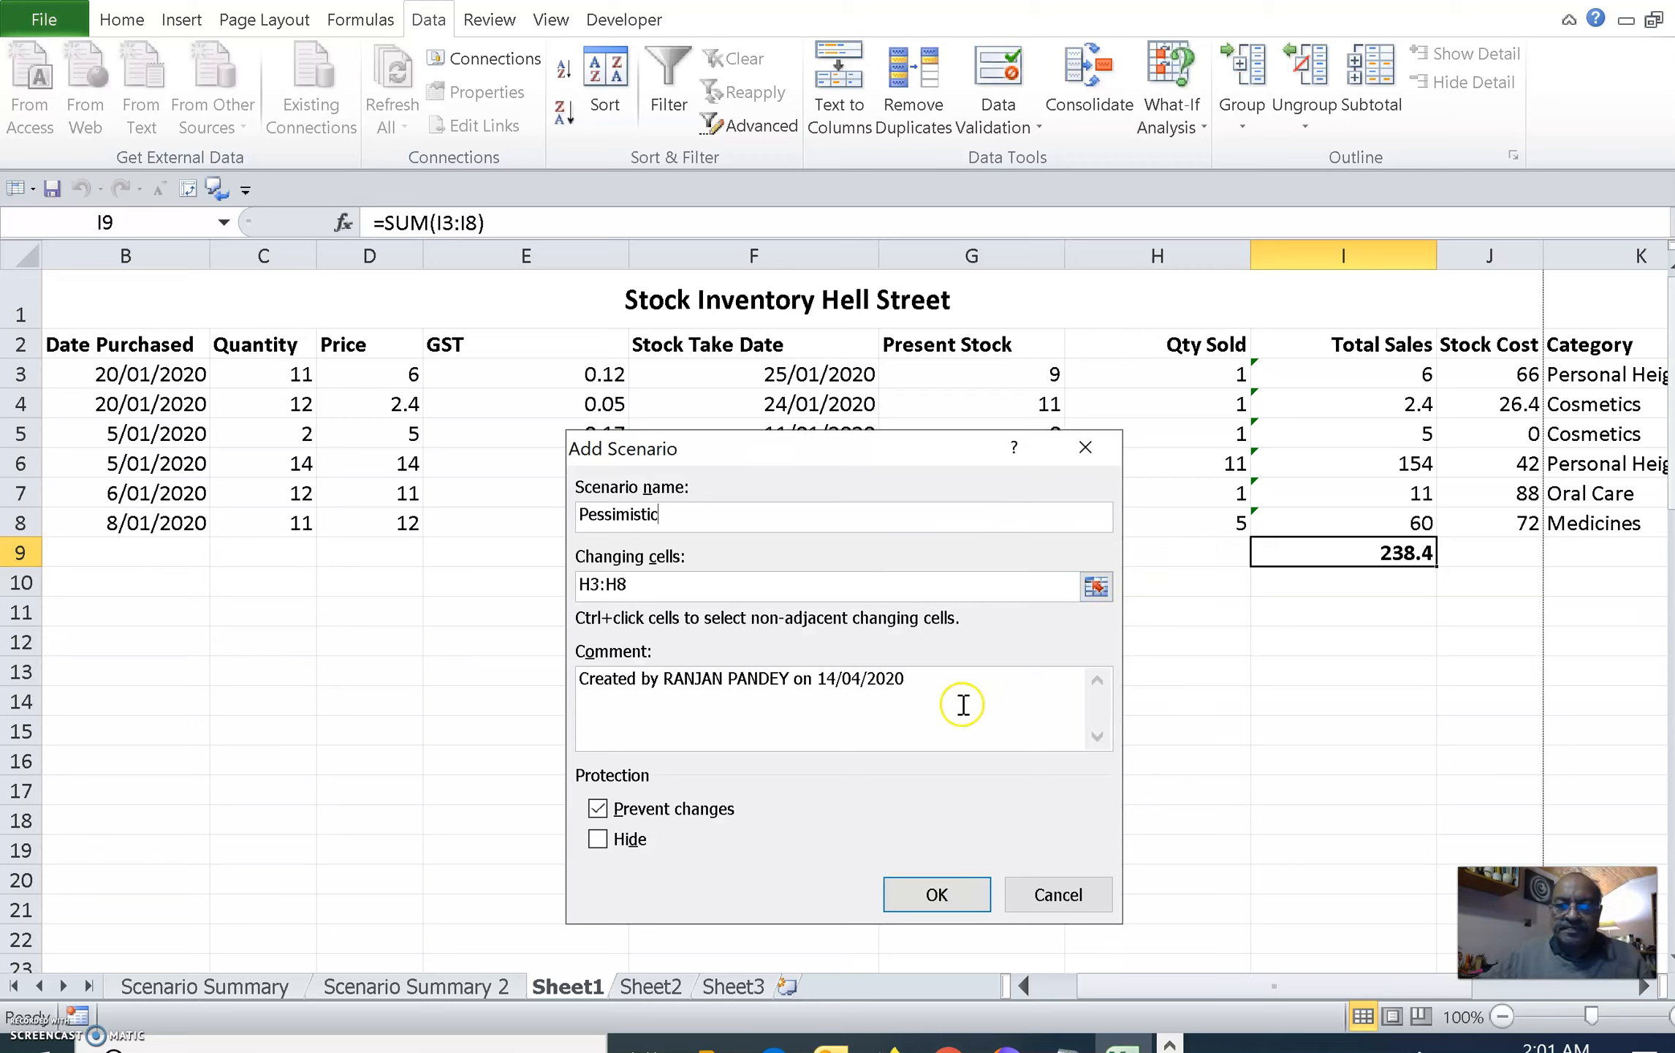
left_click(596, 808)
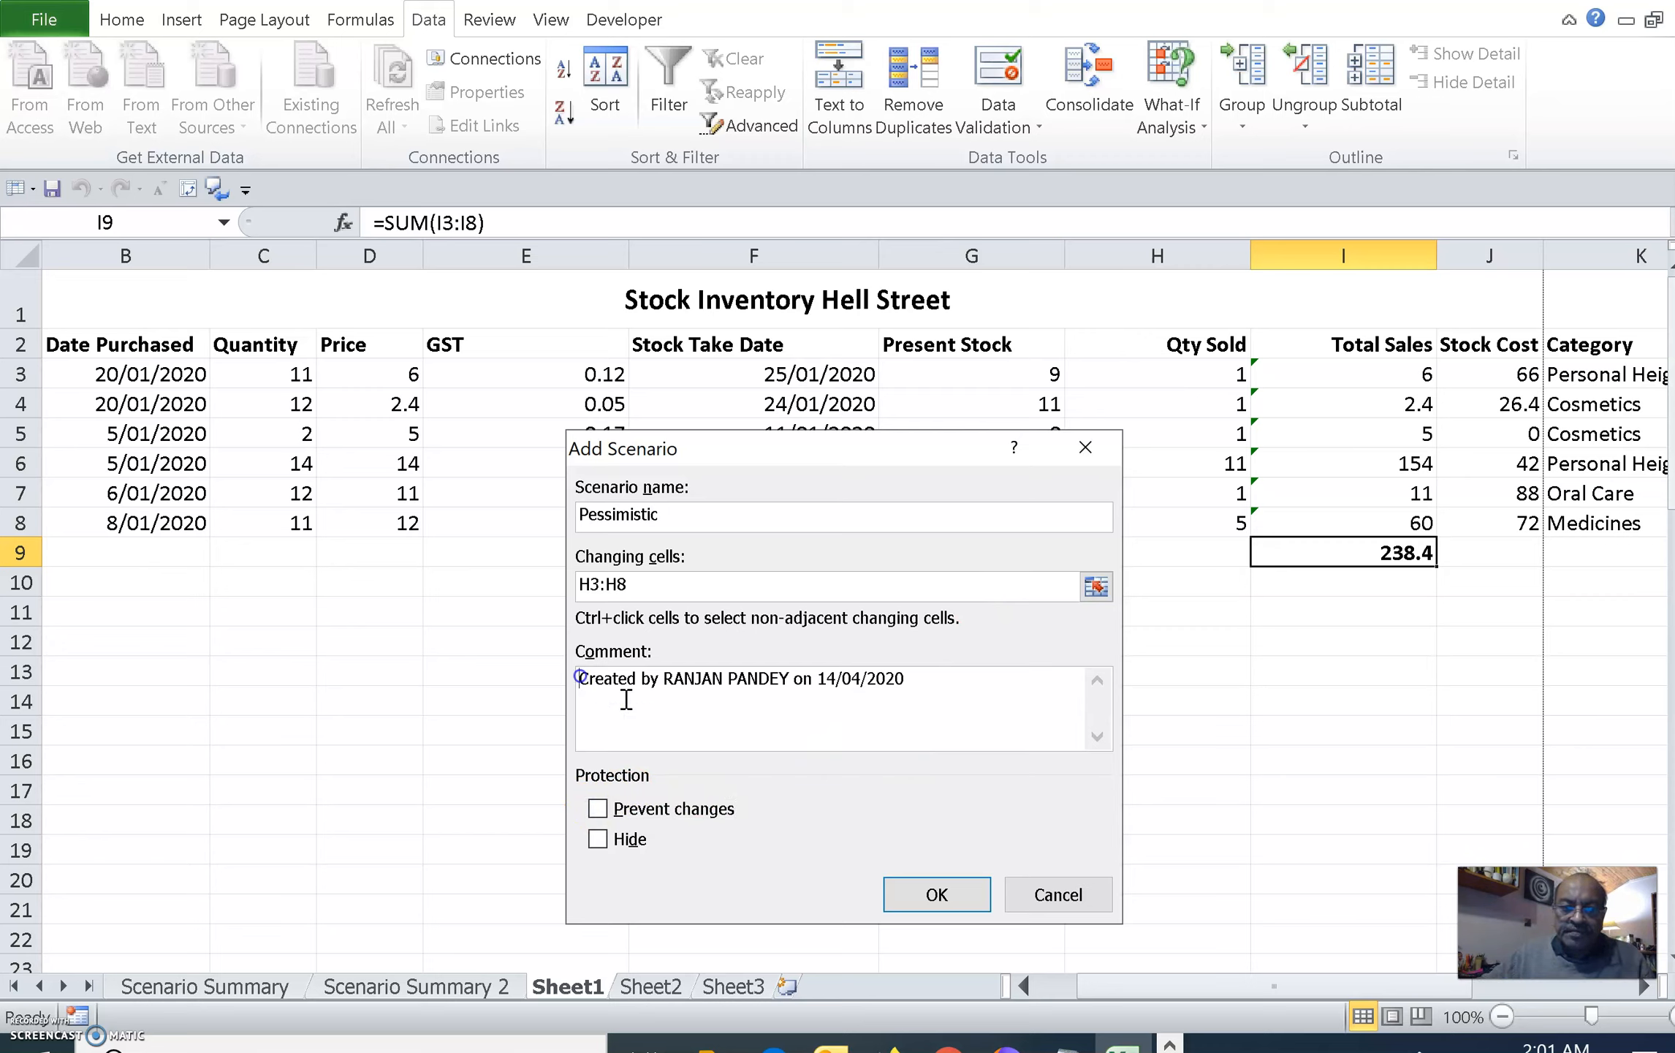
type("Pessimistic")
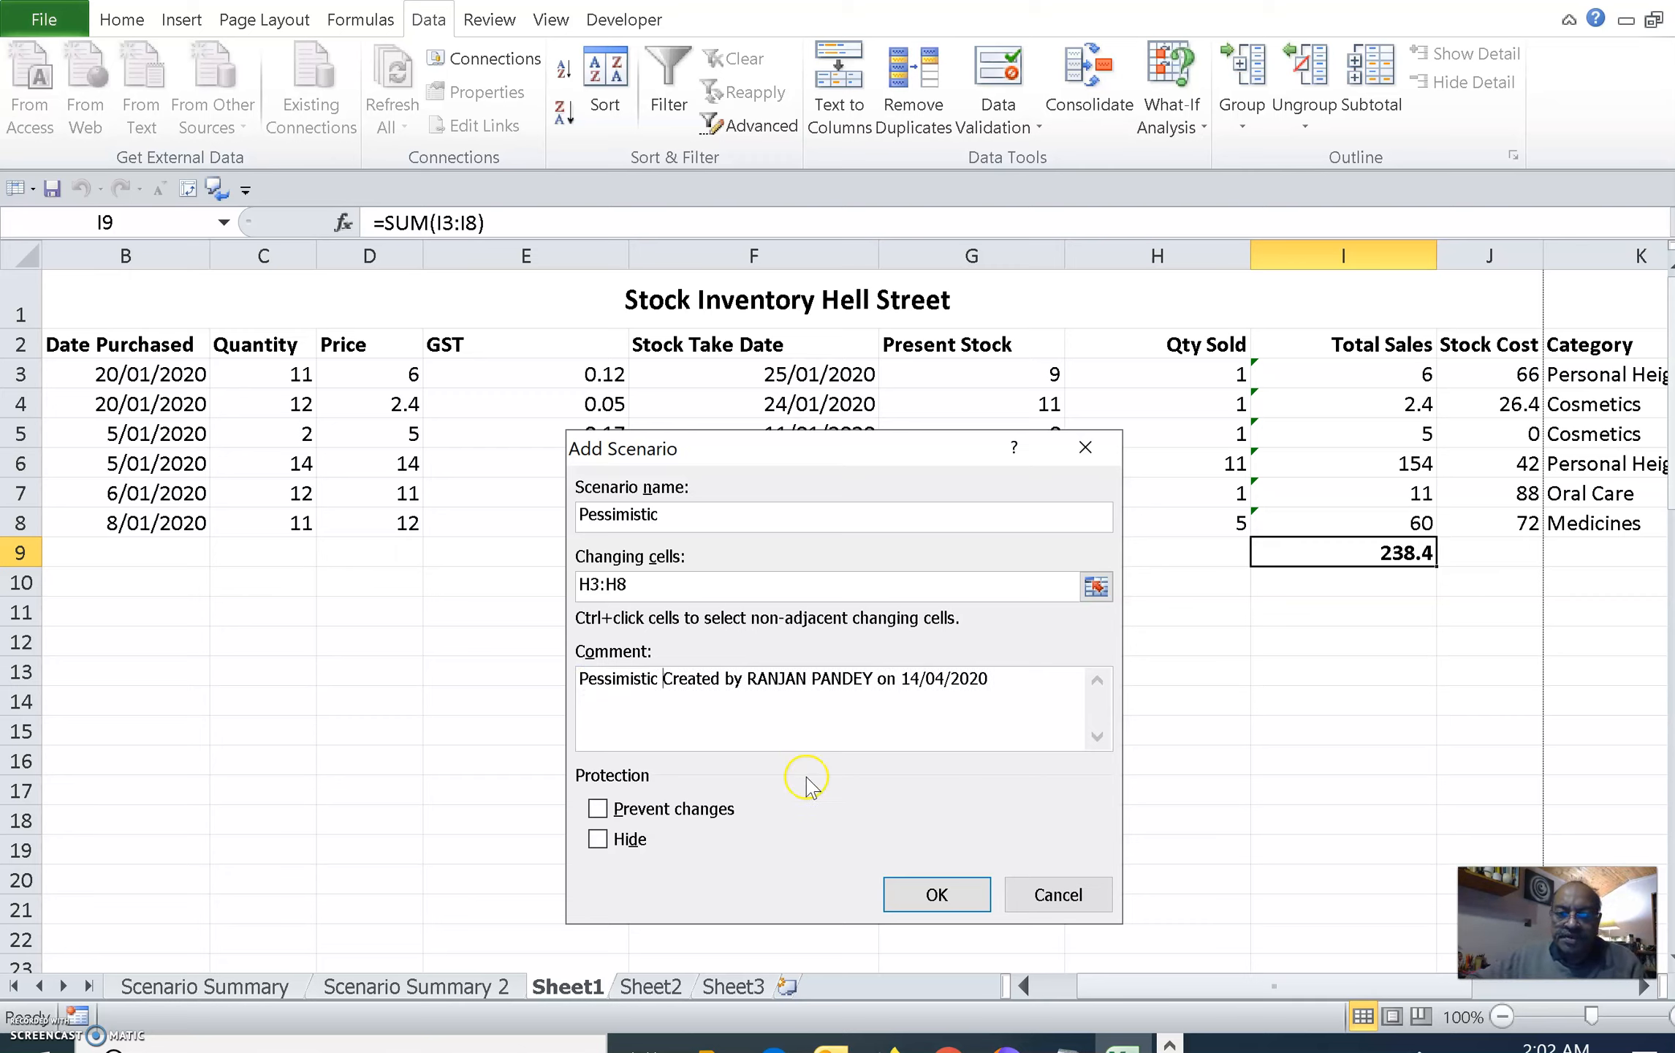
left_click(938, 894)
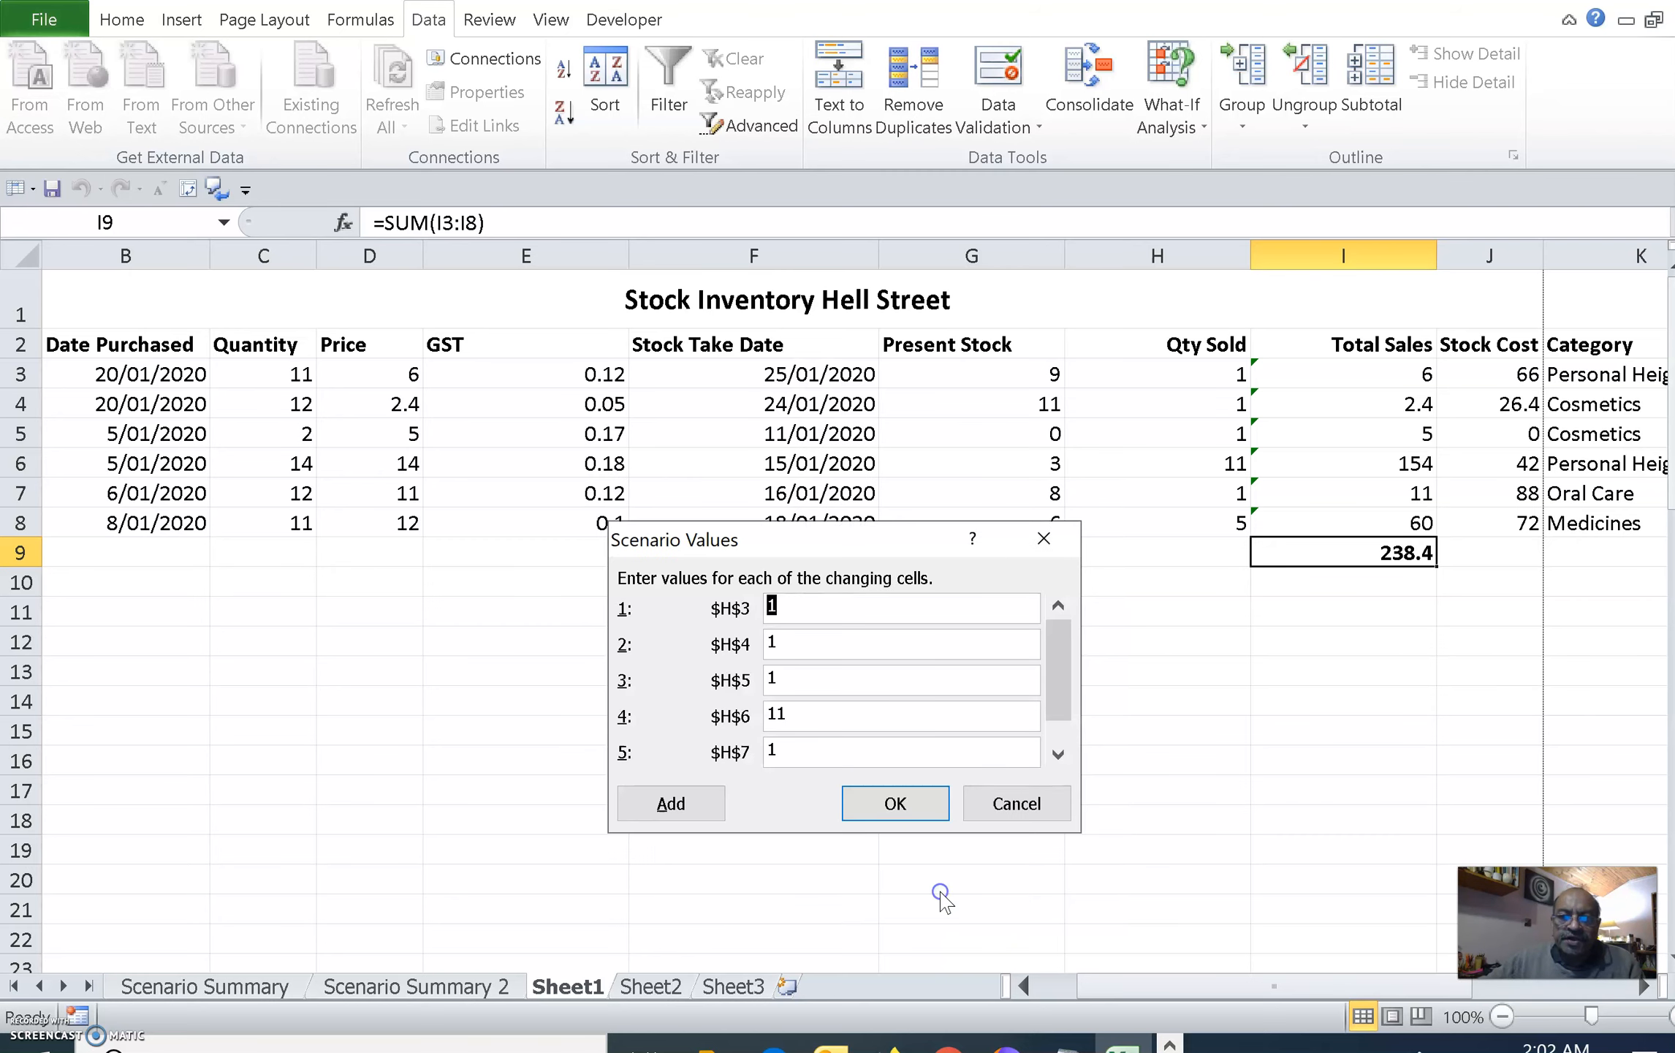
Set the Pessimistic scenario's values to 1 for every cell from H3 through H8 and save it.
left_click(801, 715)
type("1")
left_click(1053, 729)
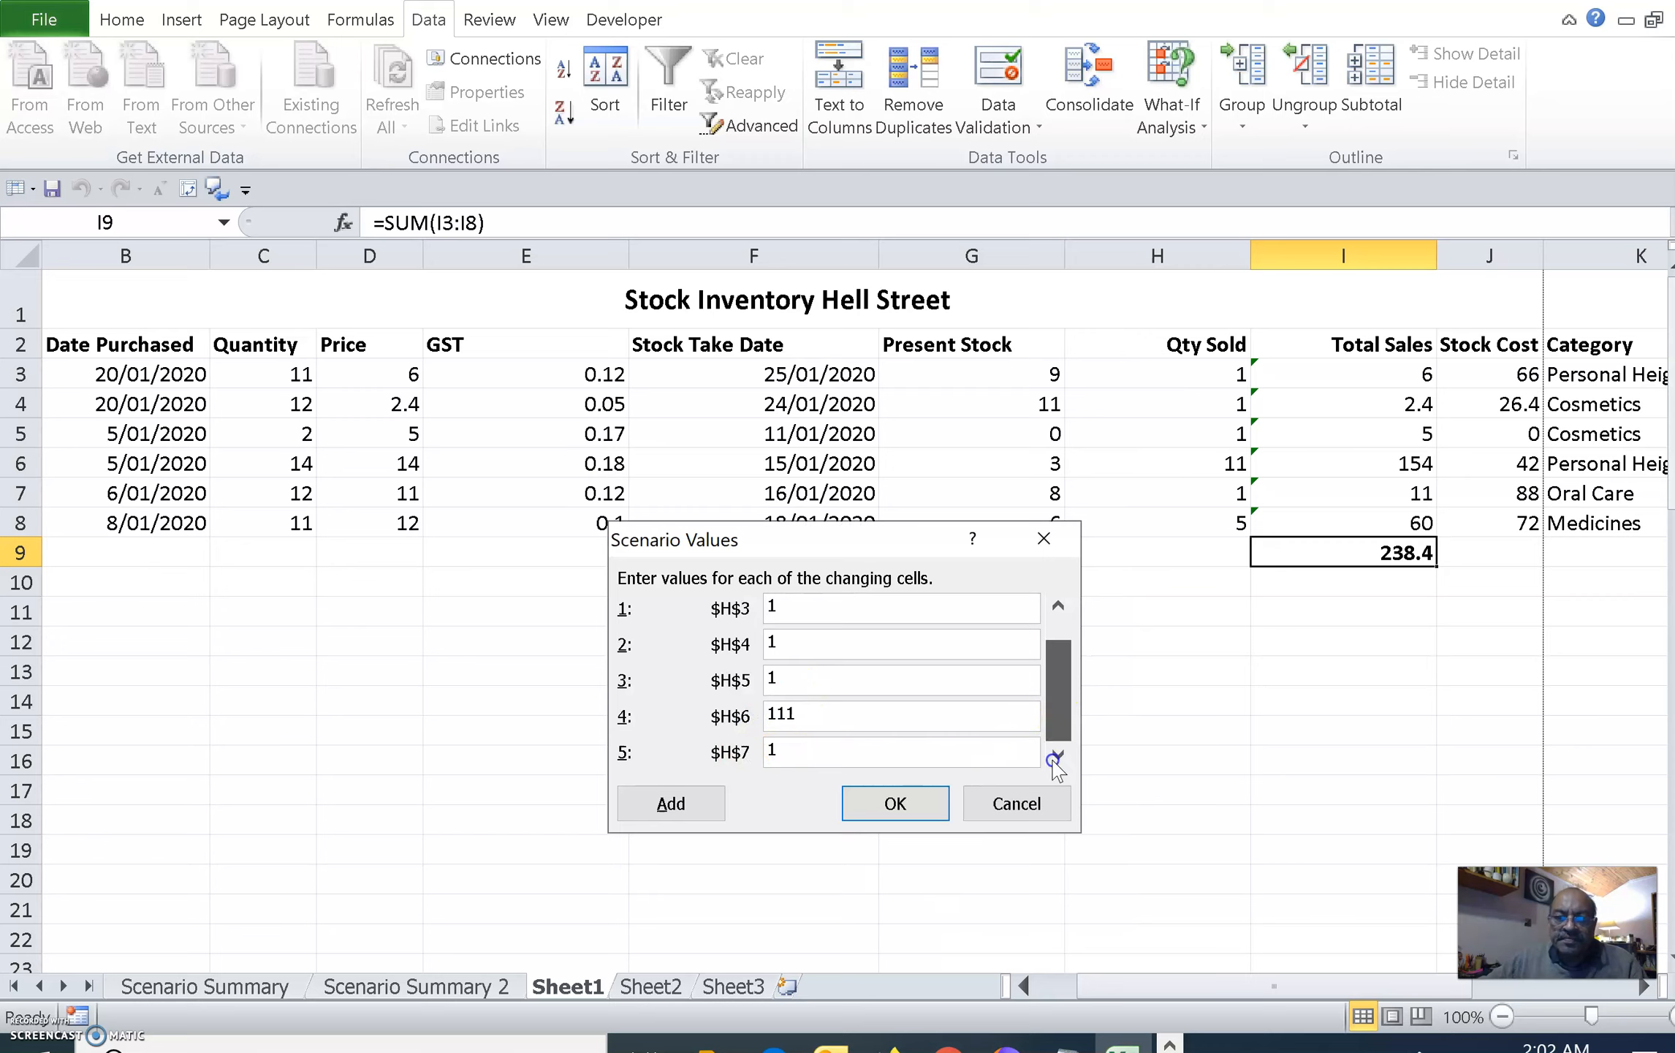
left_click(1057, 755)
left_click_drag(822, 678, 742, 680)
type("1")
left_click_drag(796, 747, 736, 753)
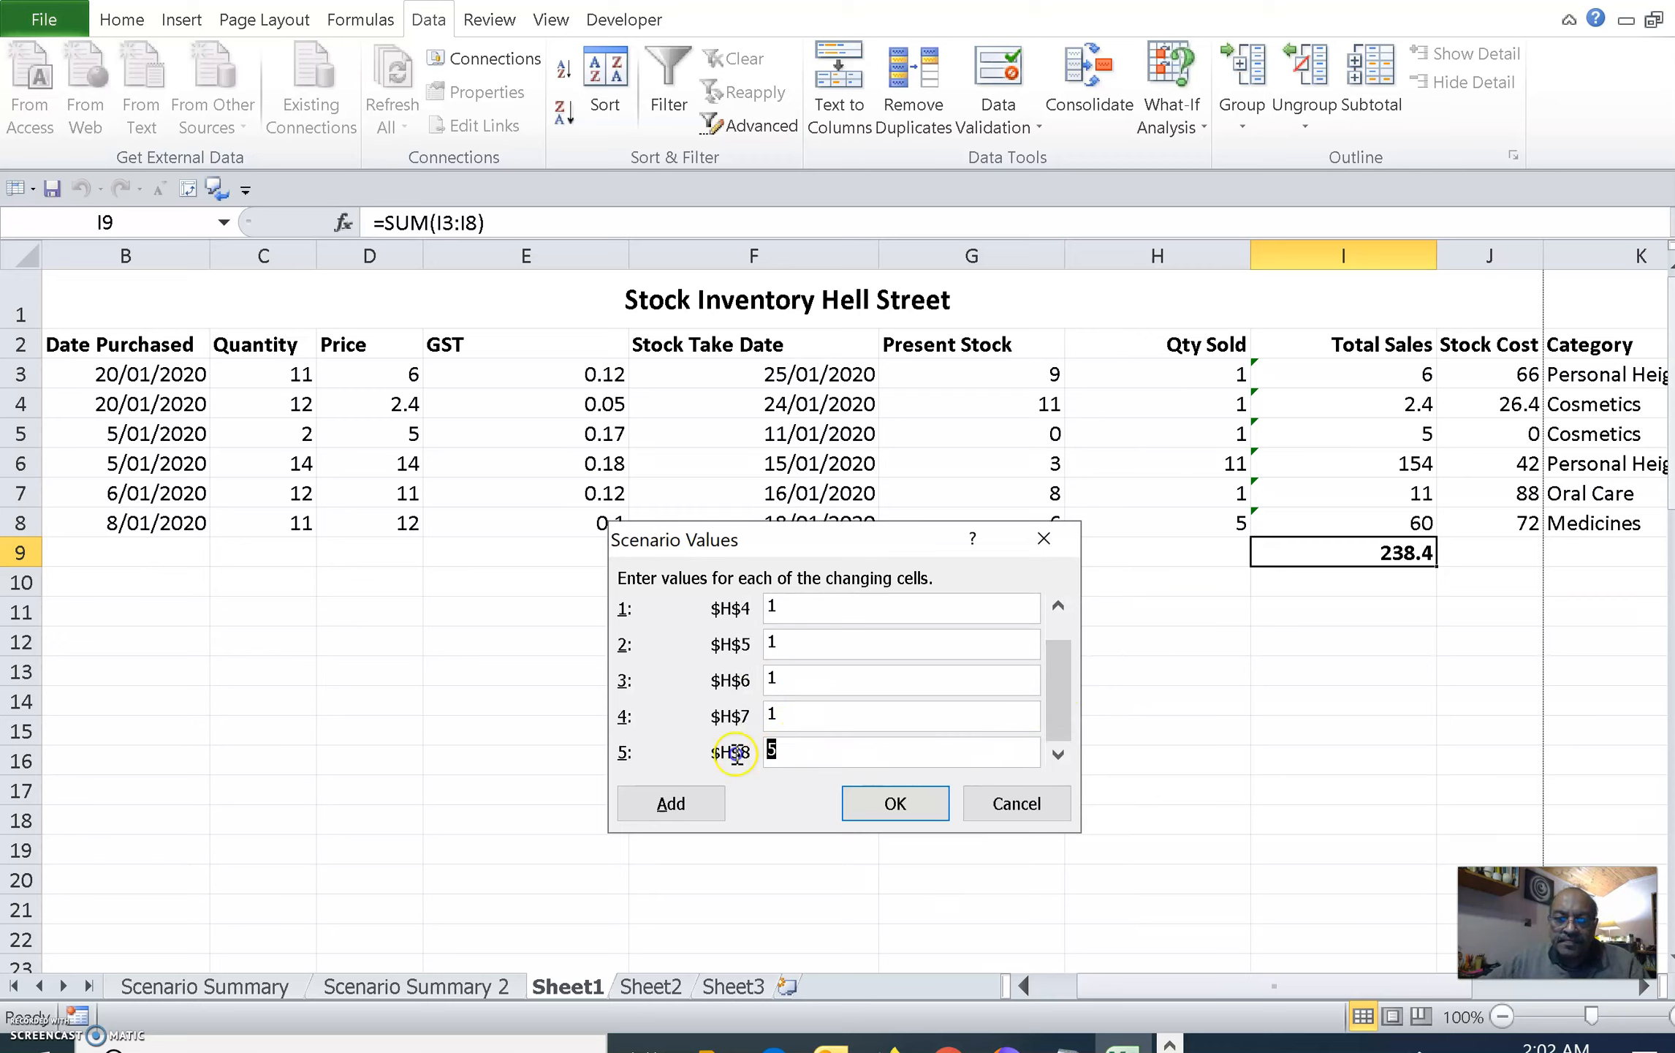
left_click(896, 804)
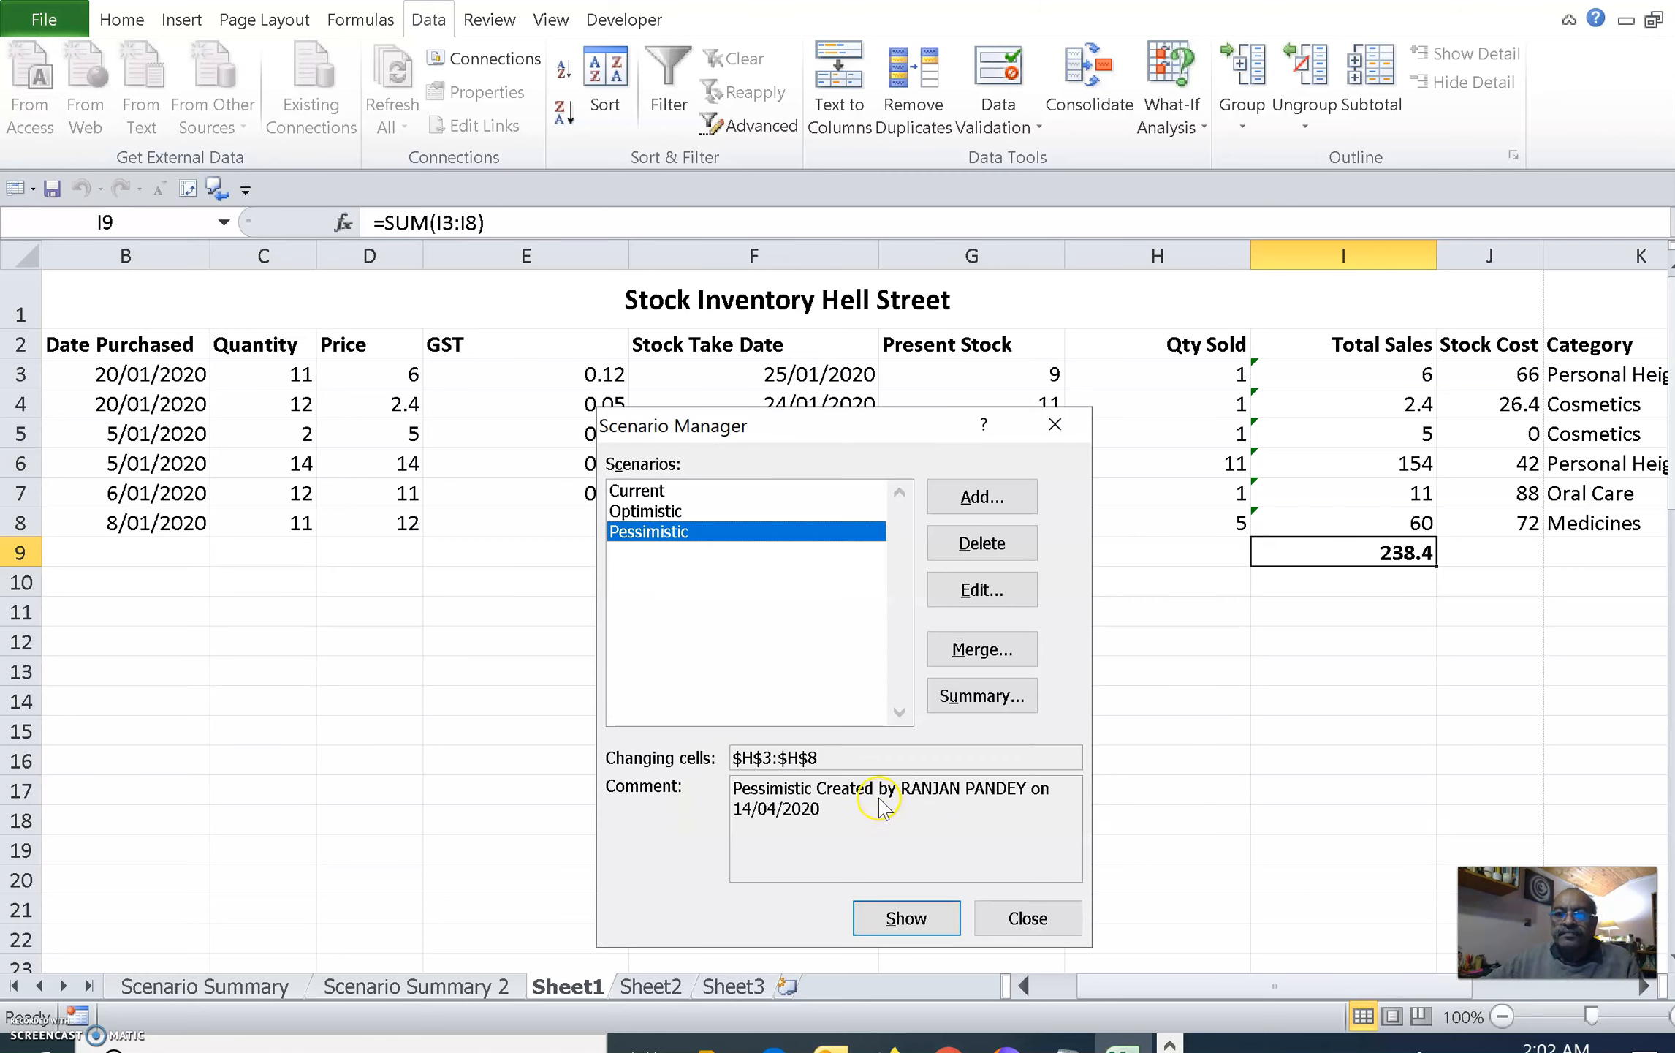
Review the changing cells and comments of the Current, Optimistic and Pessimistic scenarios.
left_click(648, 494)
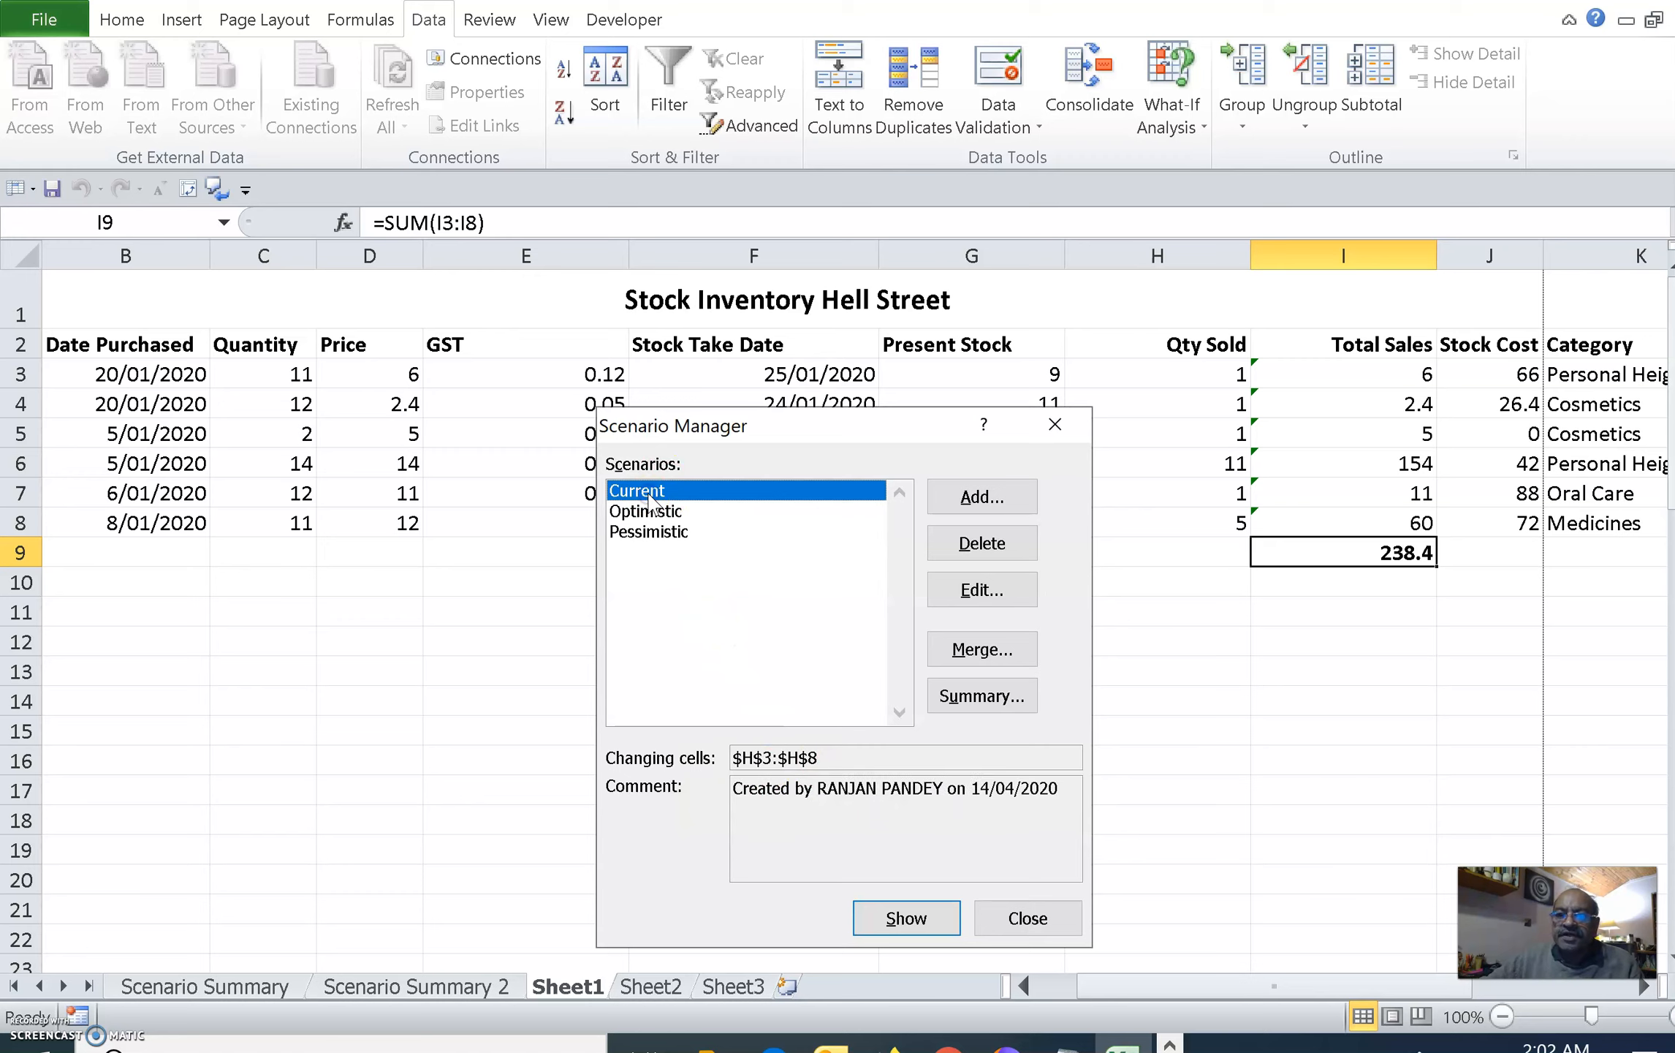
left_click(653, 510)
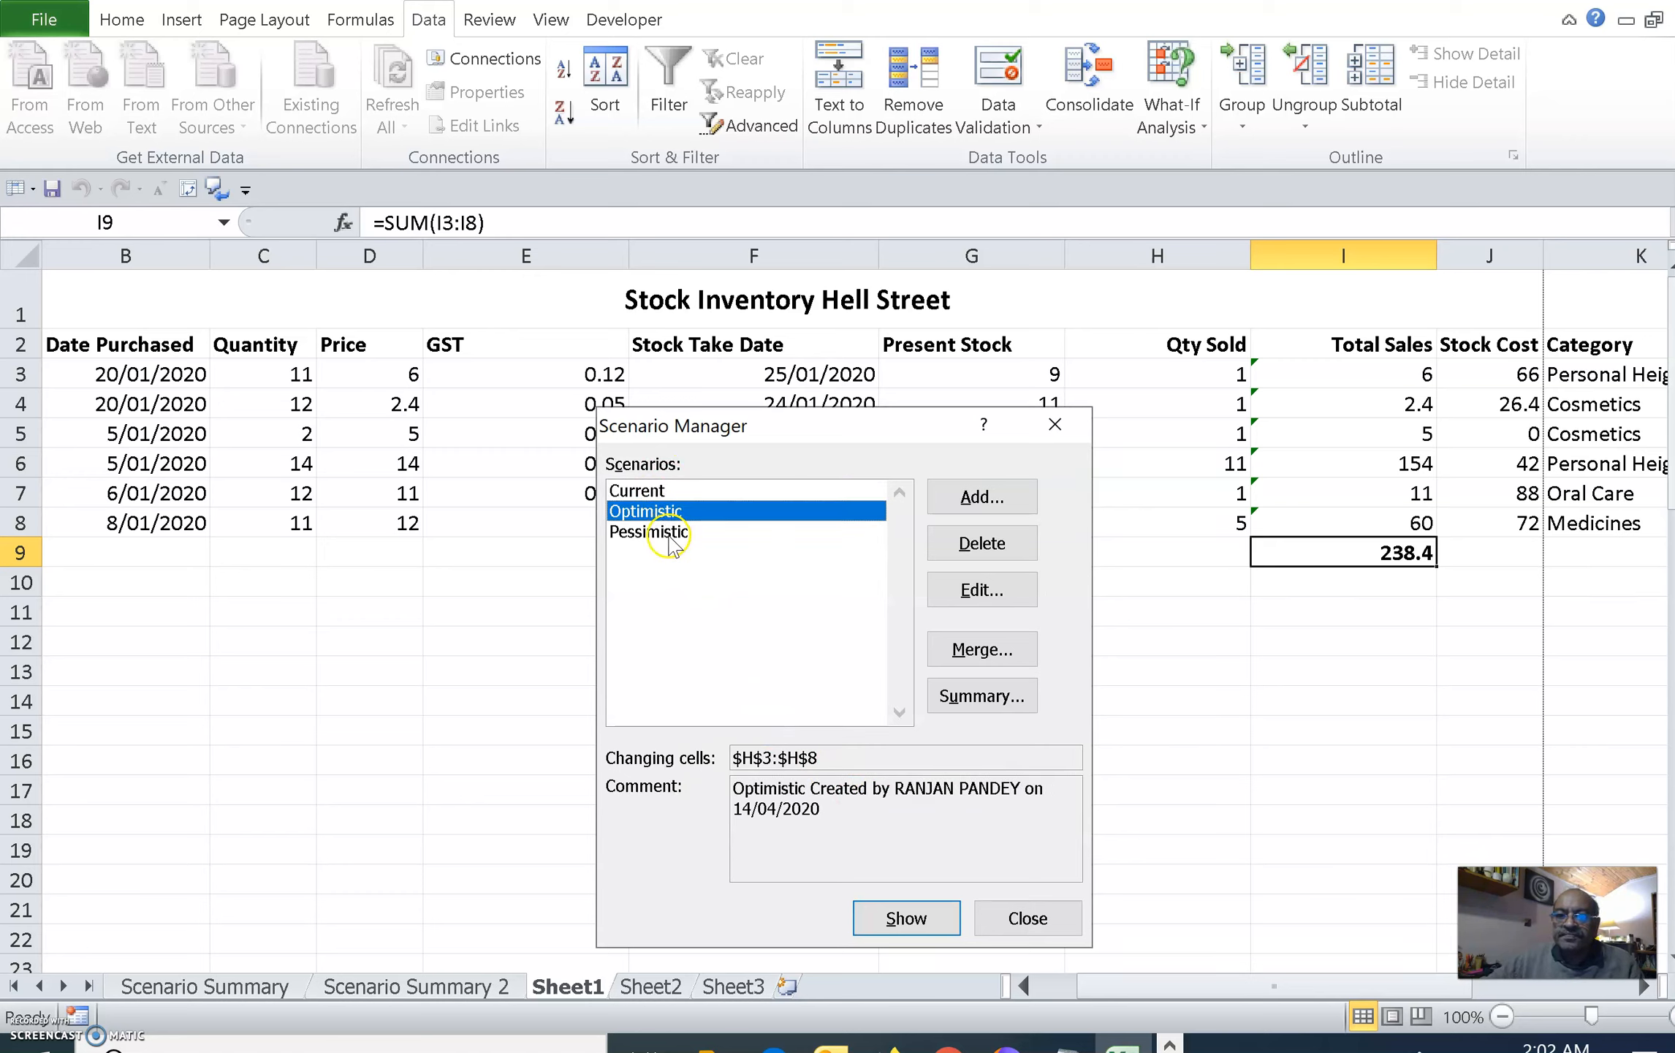
left_click(670, 540)
left_click(667, 513)
left_click(658, 495)
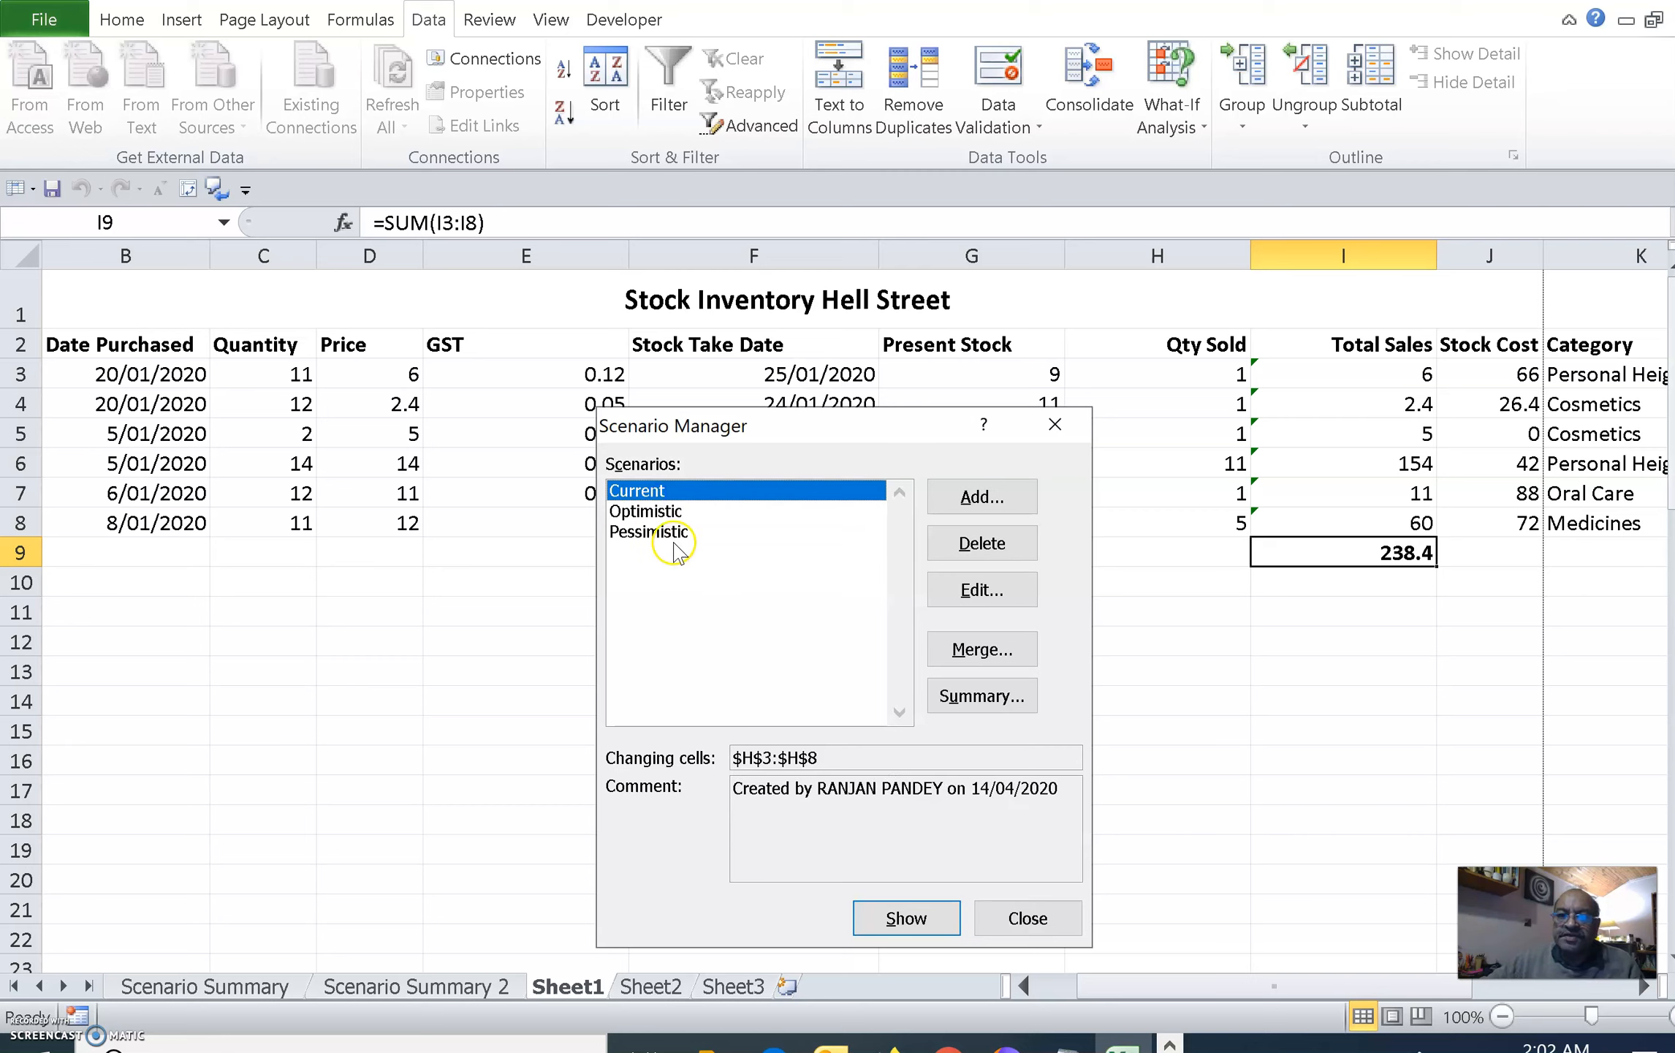
left_click(673, 541)
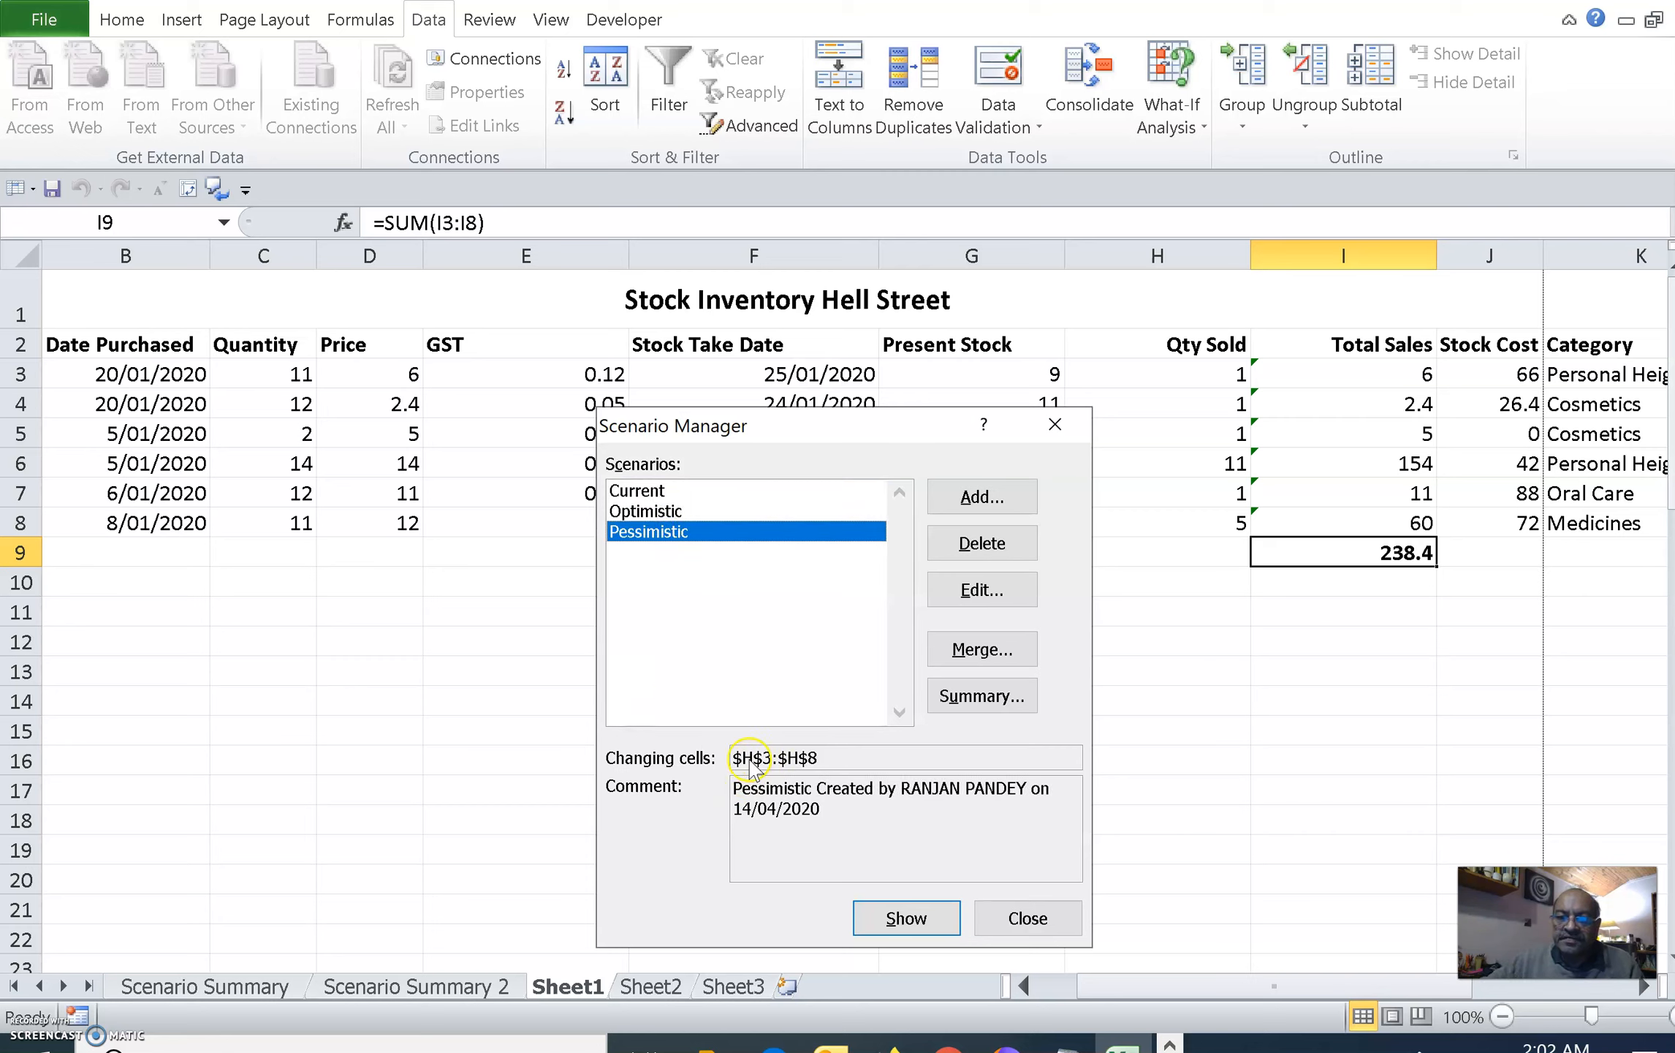
Create a Scenario summary report of all scenarios with I9 as the result cell.
left_click(964, 700)
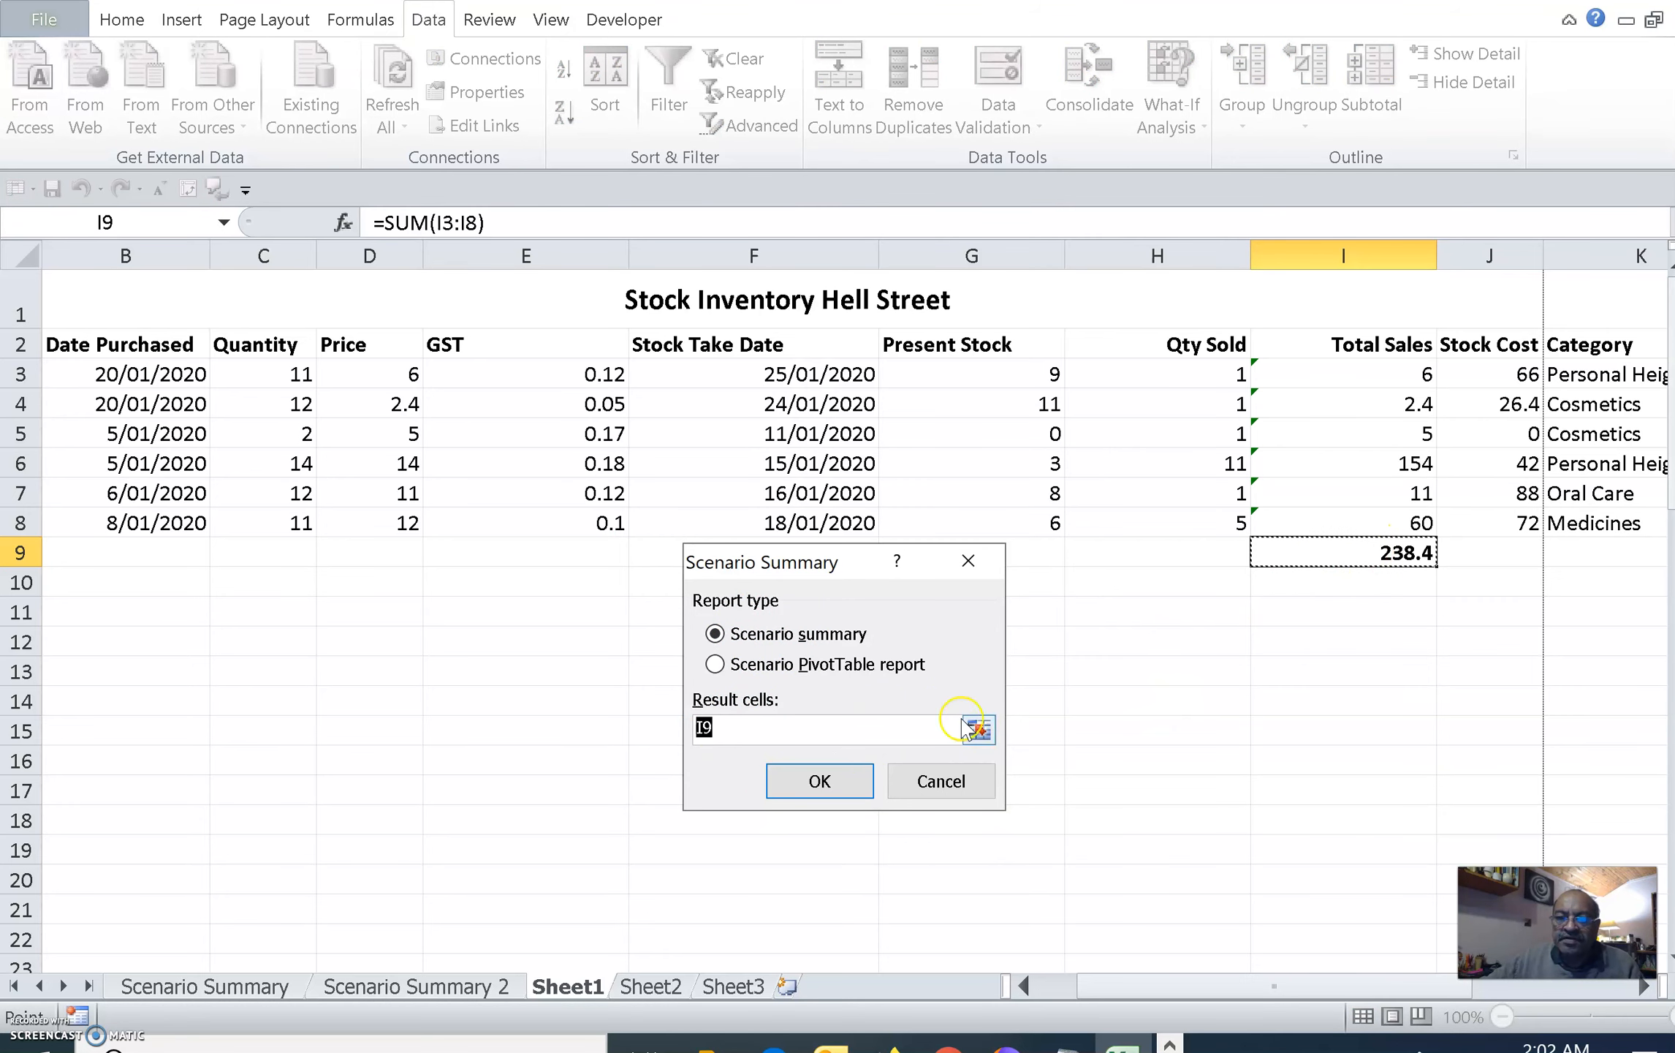
left_click(847, 795)
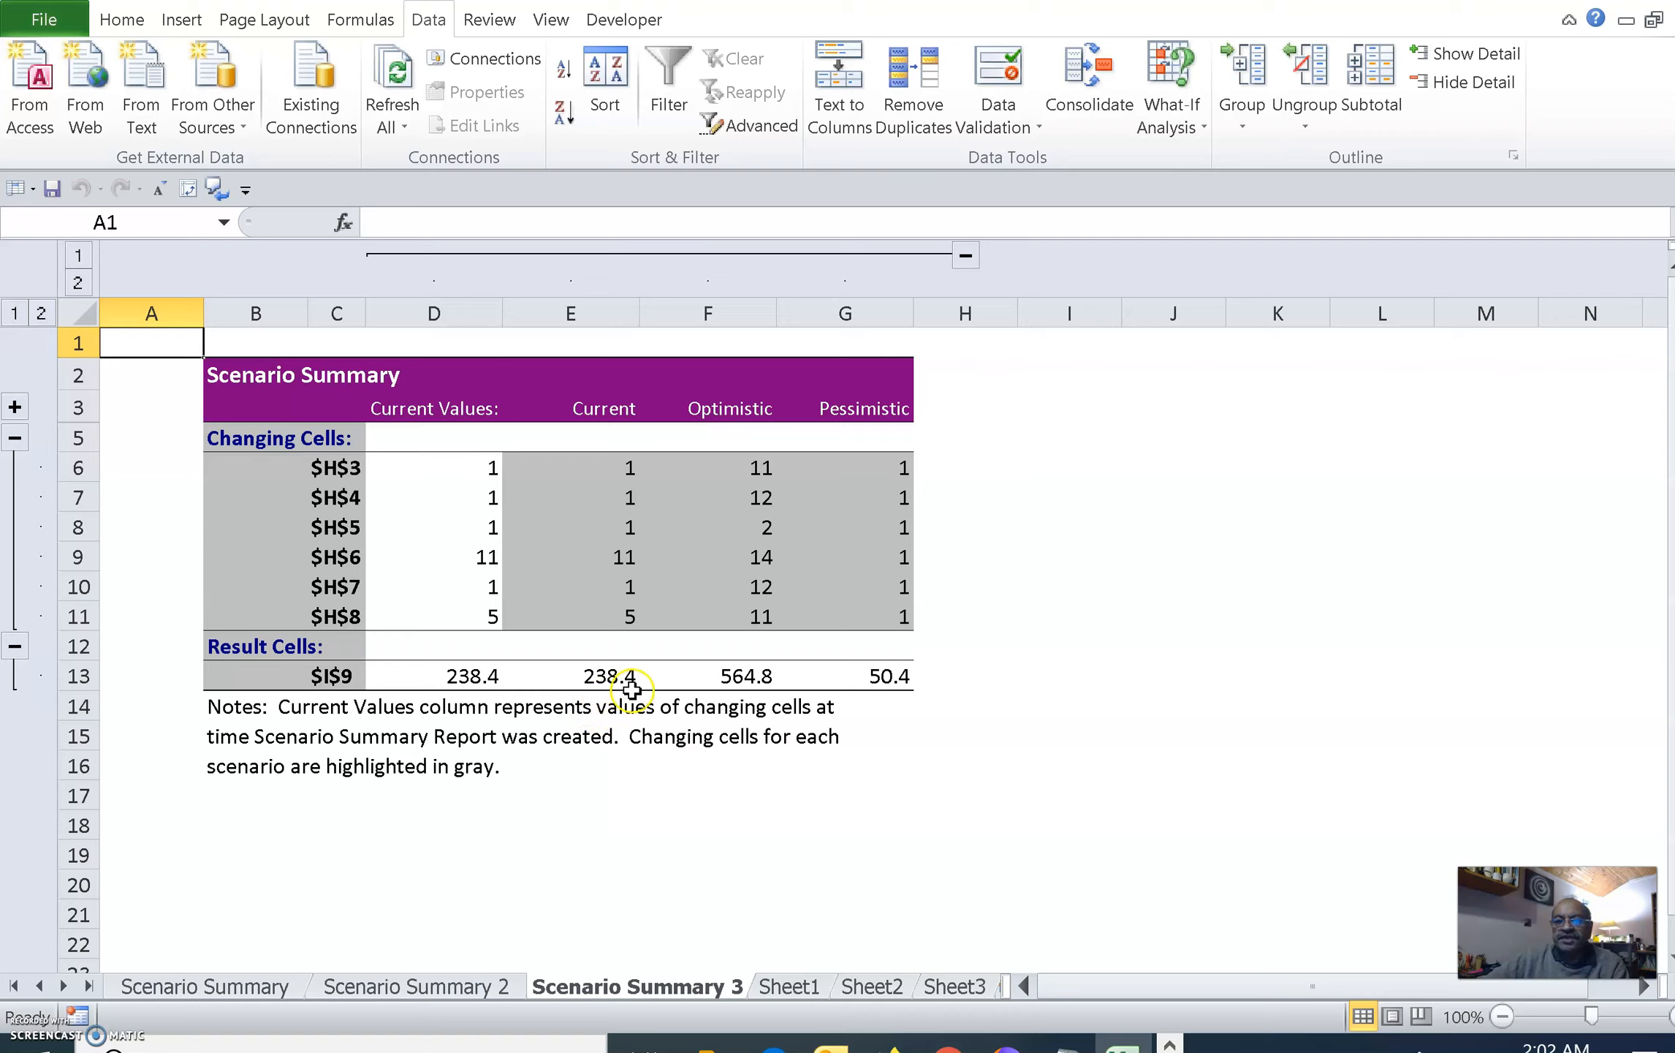
left_click(750, 405)
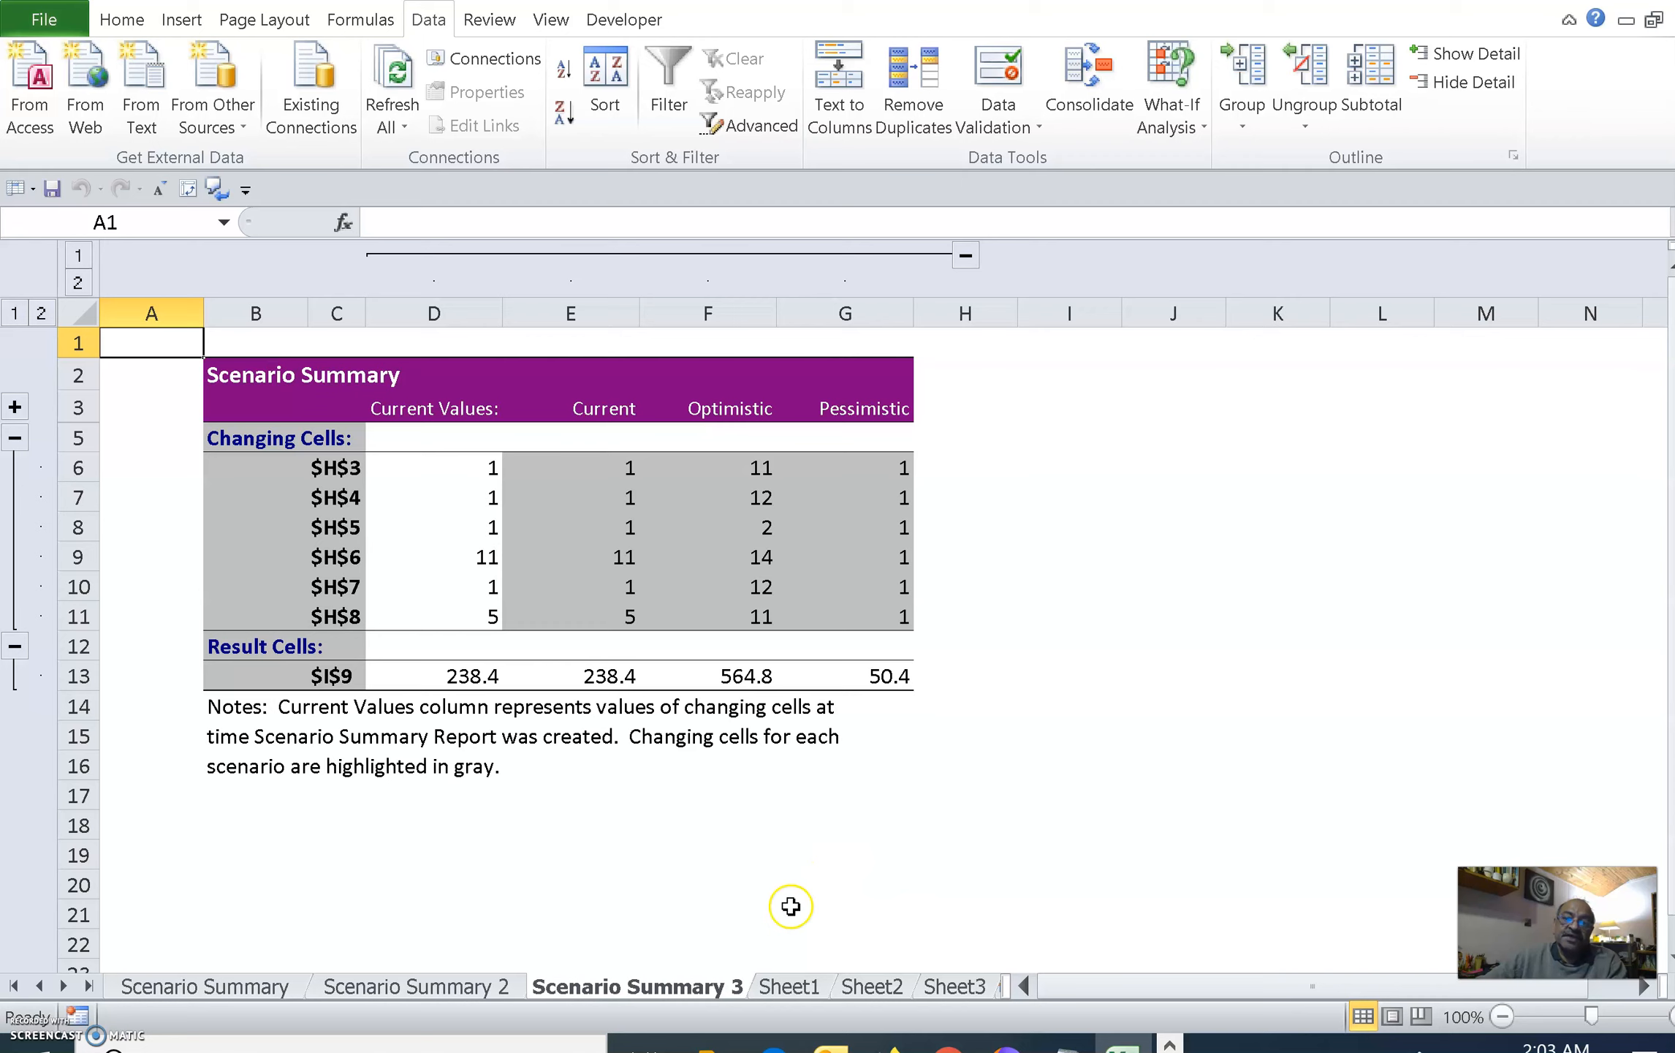
Return to Sheet1 and start a Goal Seek on total sales cell I9 with a target value of 490.
left_click(791, 987)
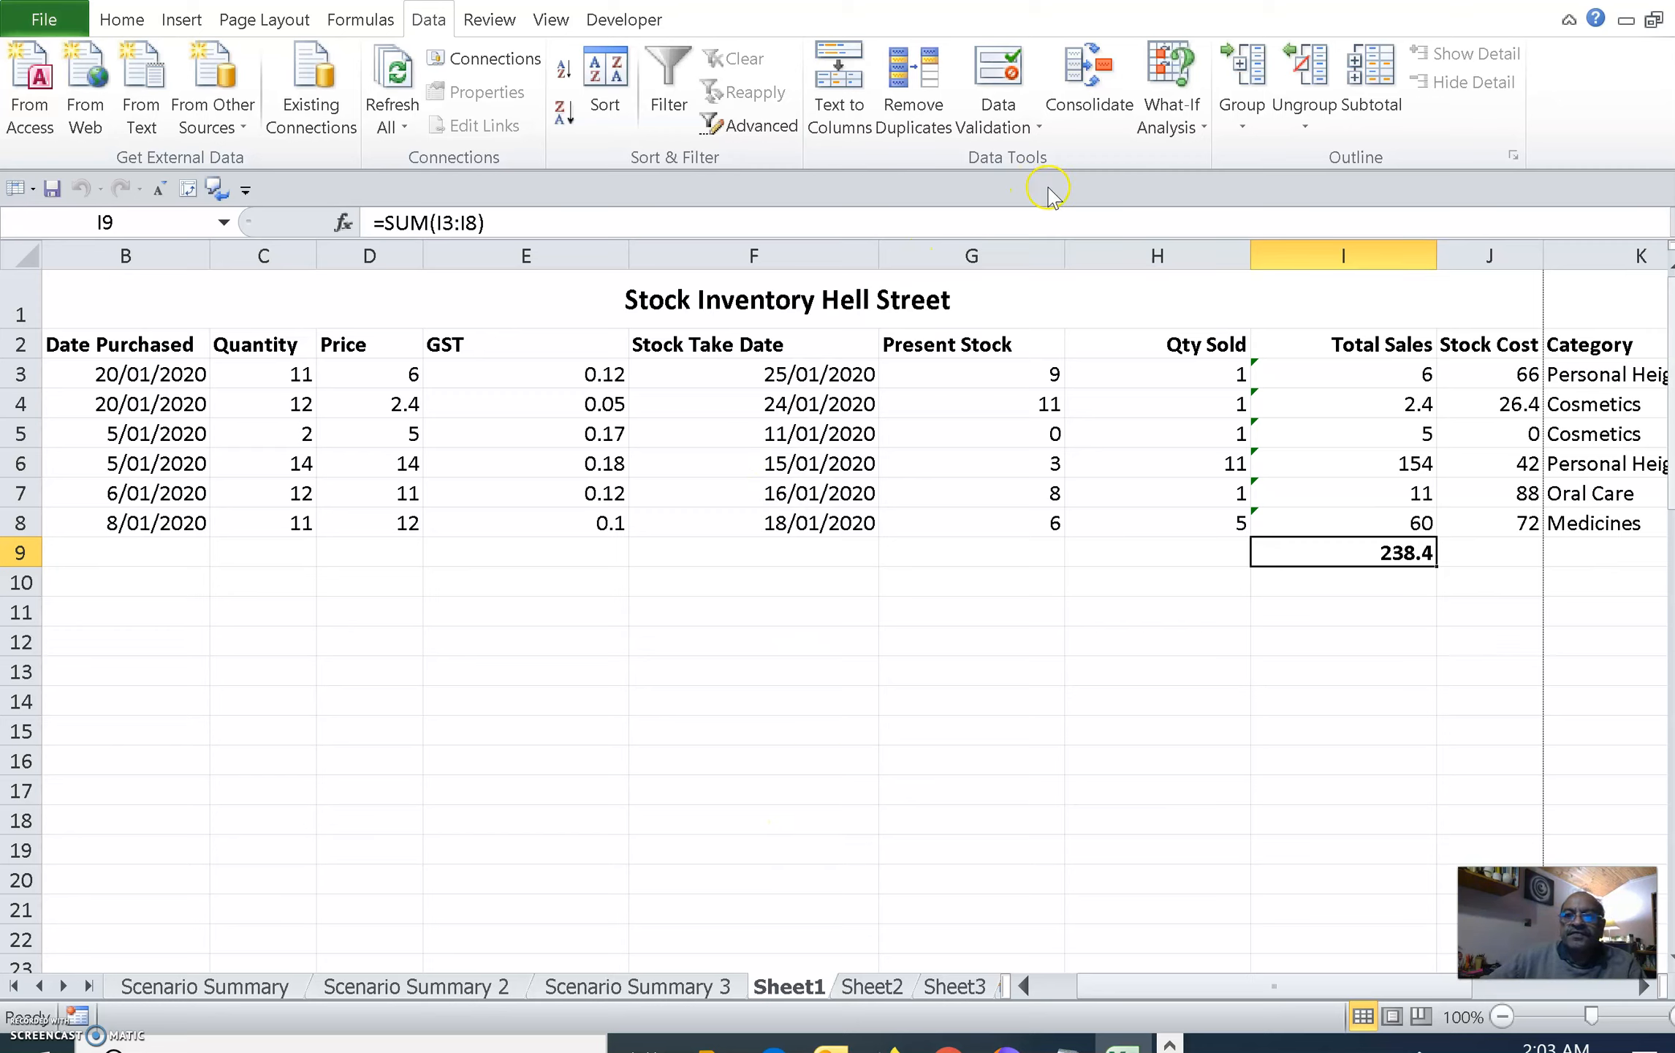
left_click(1167, 124)
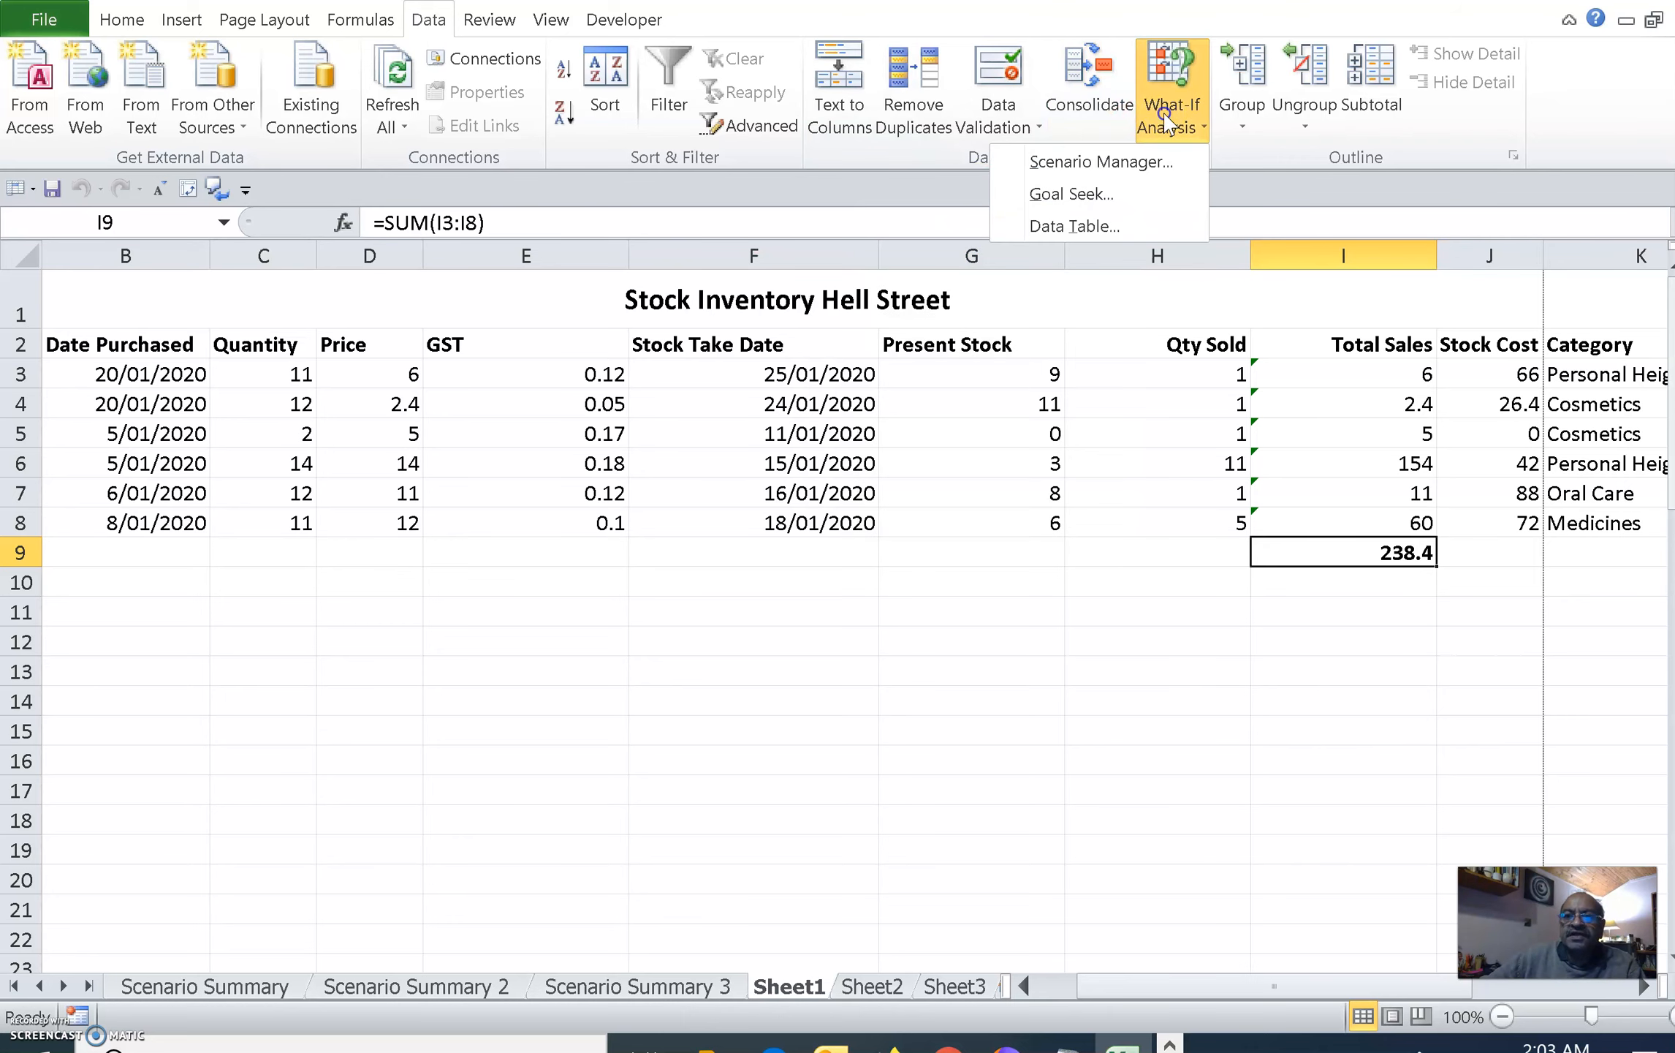
left_click(1094, 194)
left_click_drag(836, 592, 740, 377)
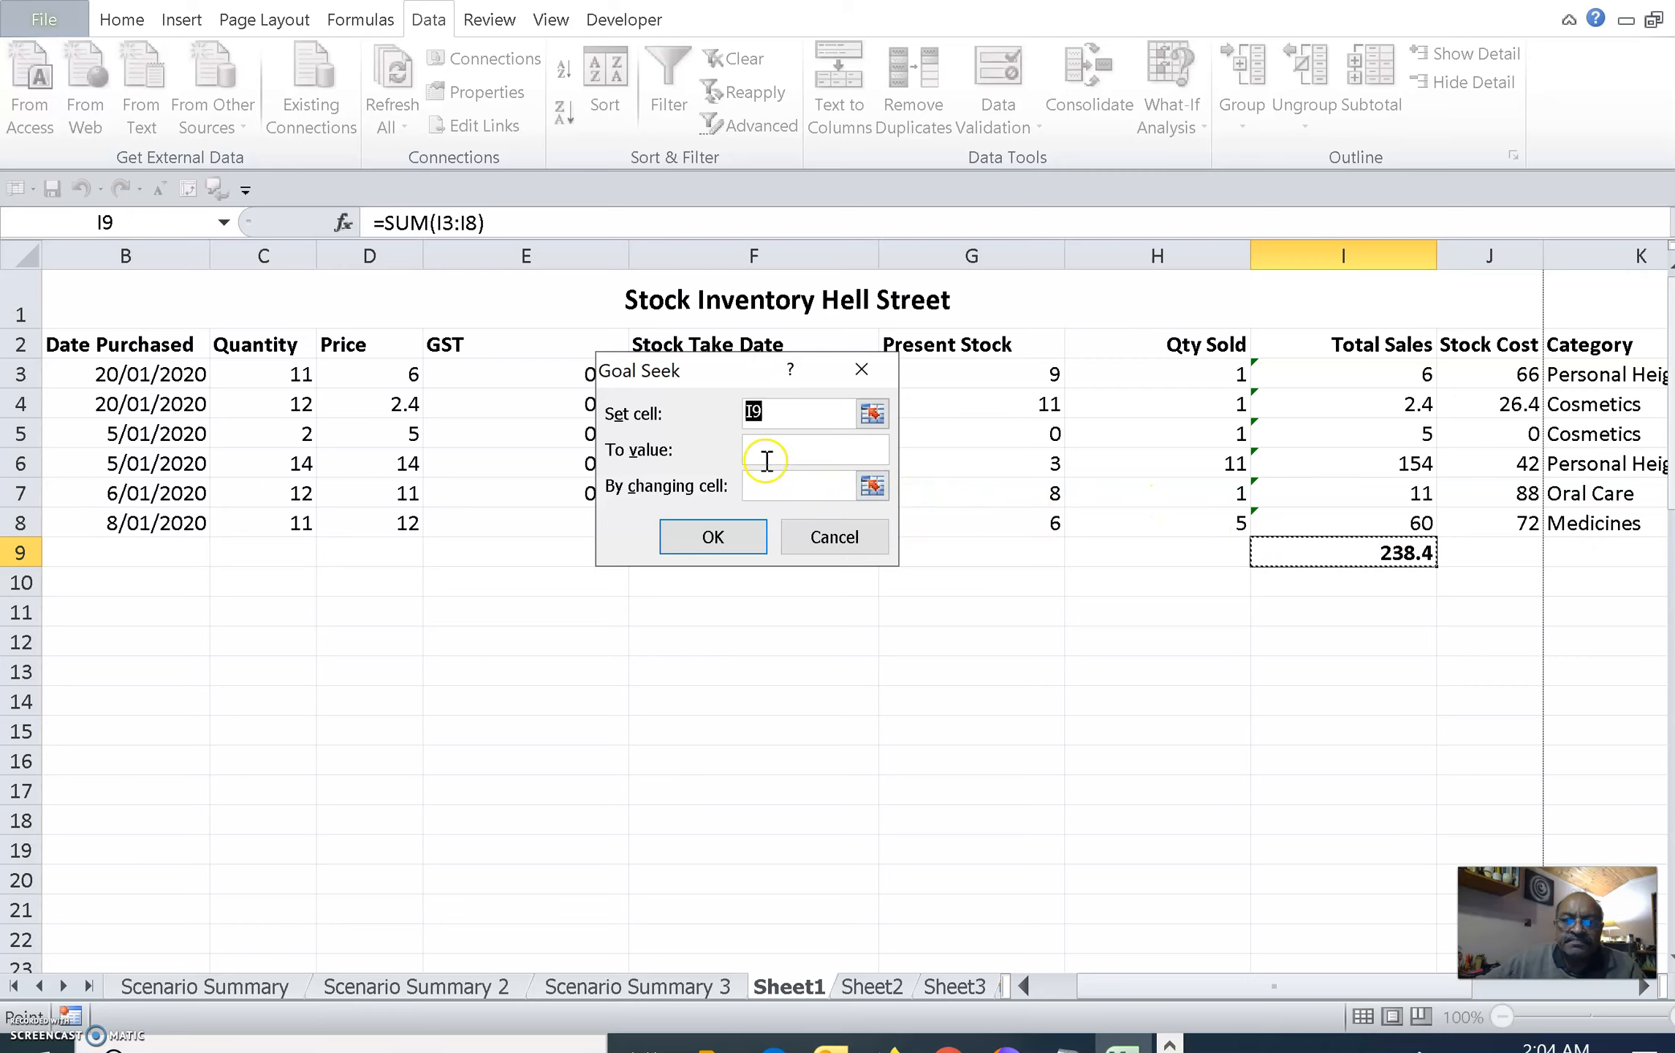
left_click(790, 449)
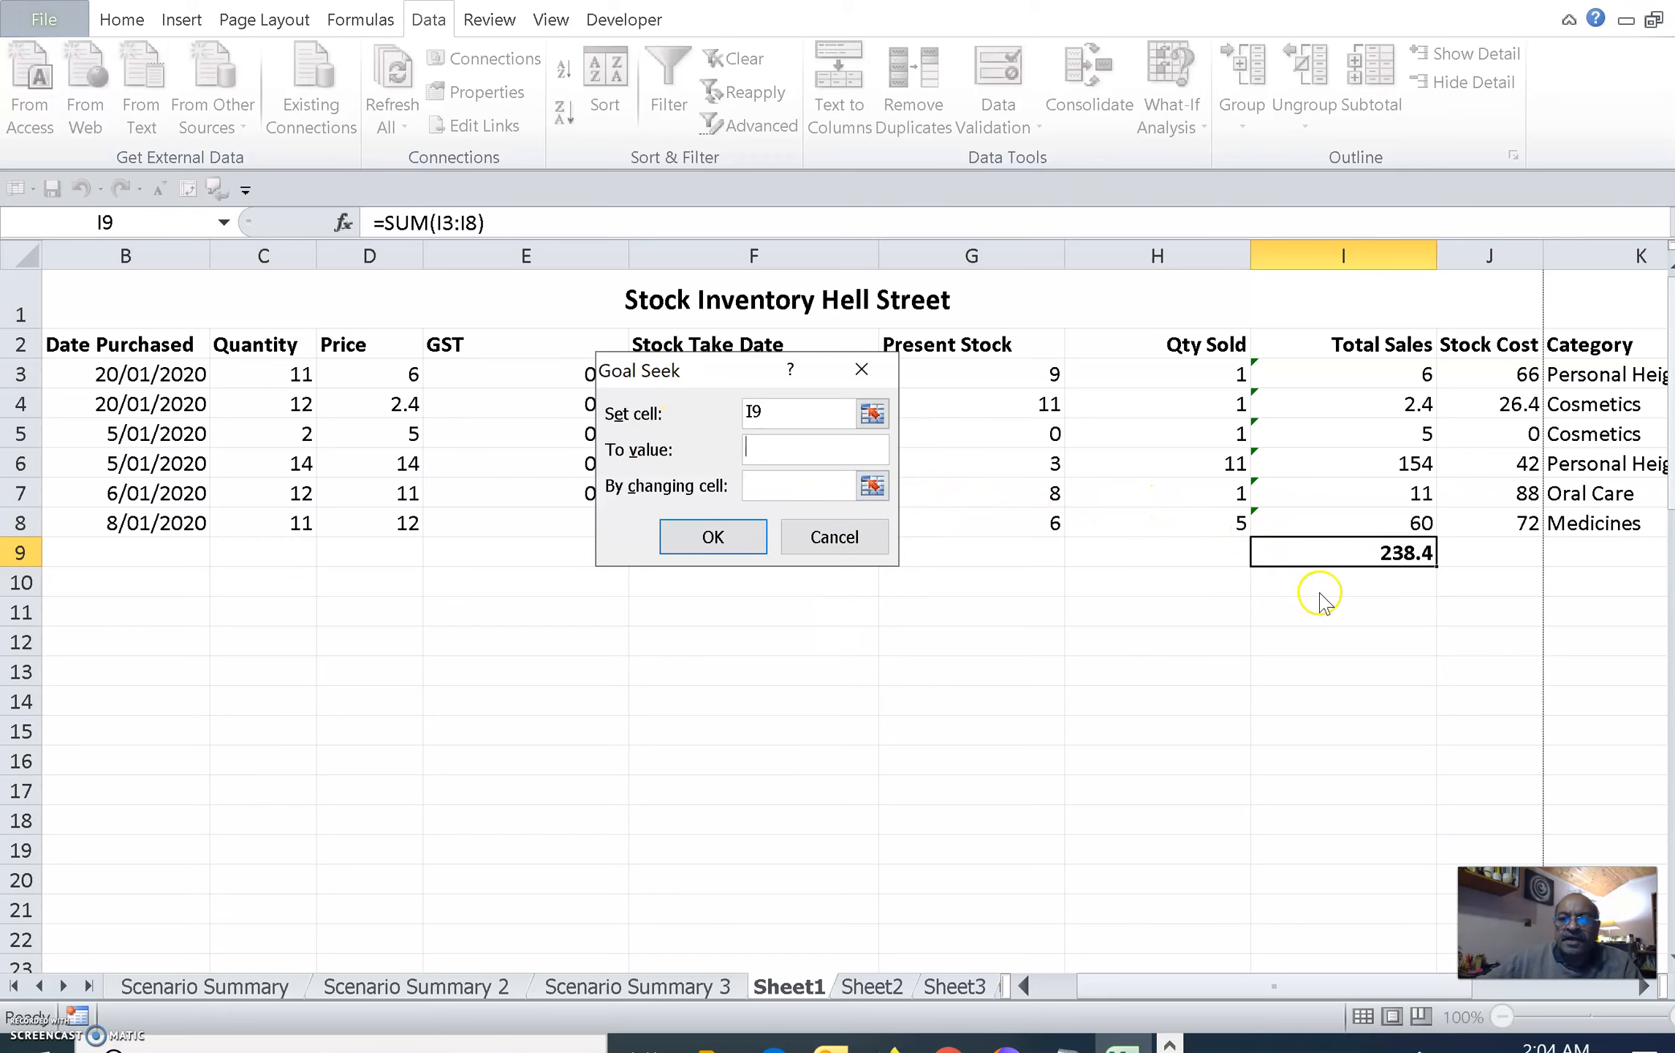
type("490")
left_click(802, 452)
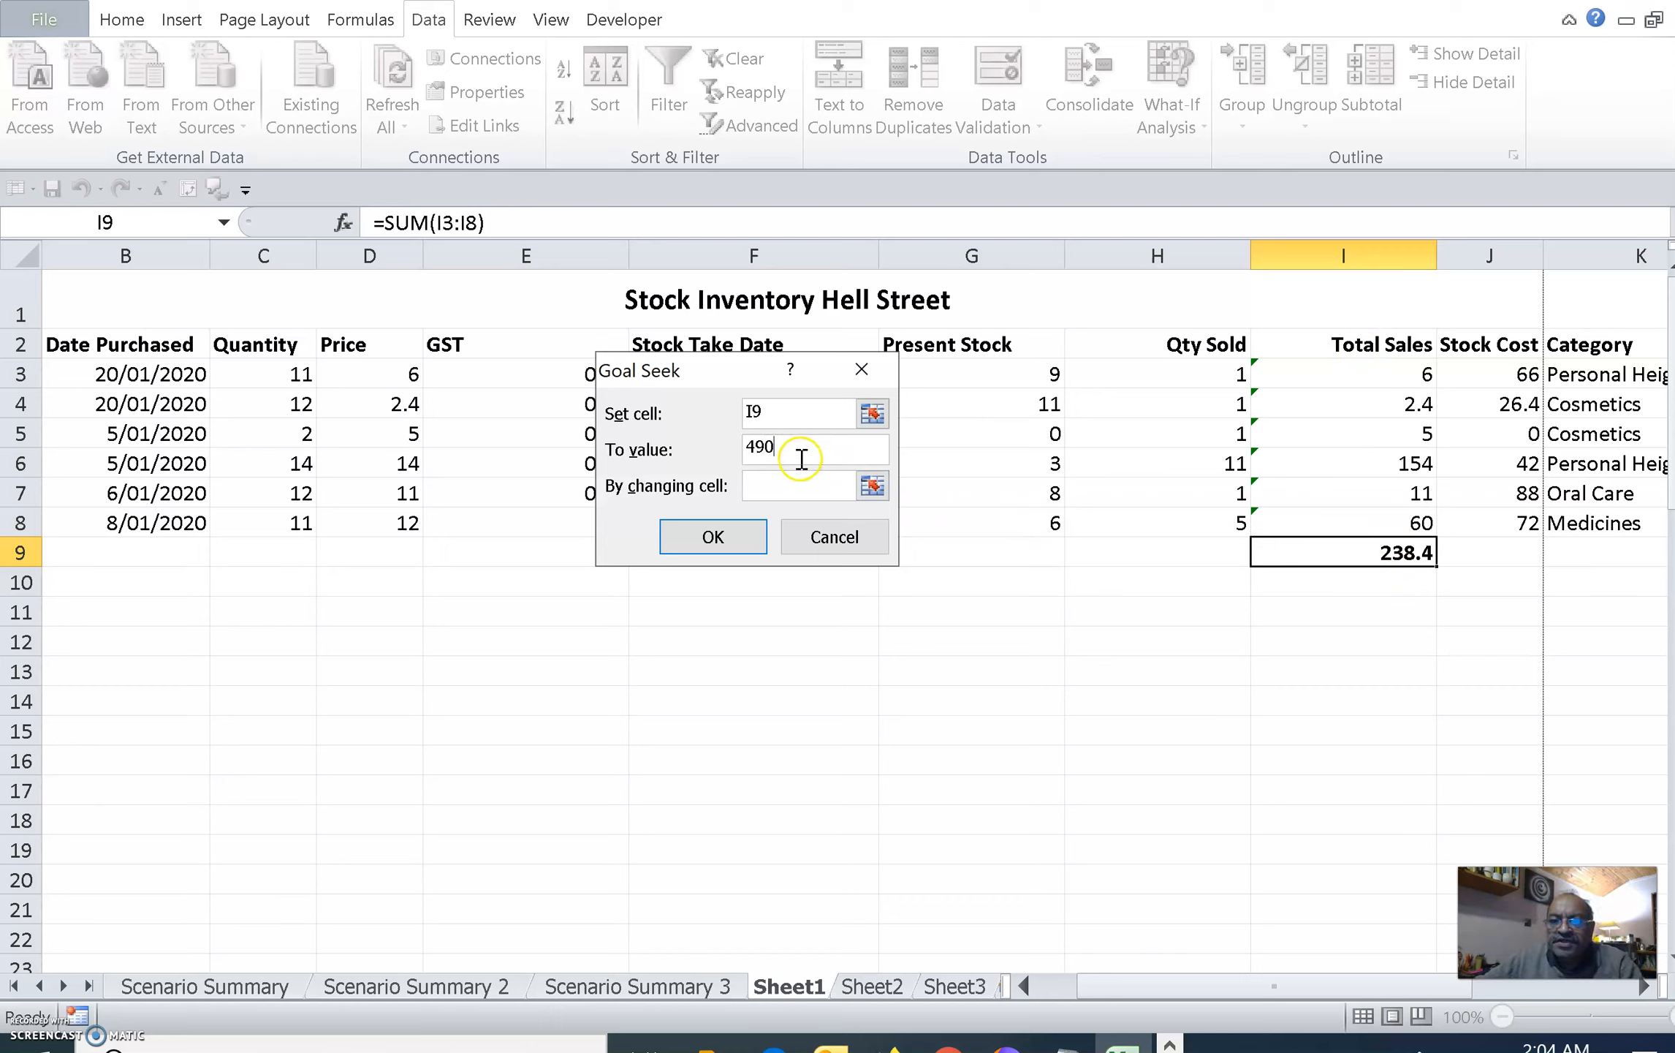
Try to run the Goal Seek with the Qty Sold range $H$3:$H$5 as the changing cell.
left_click(1418, 565)
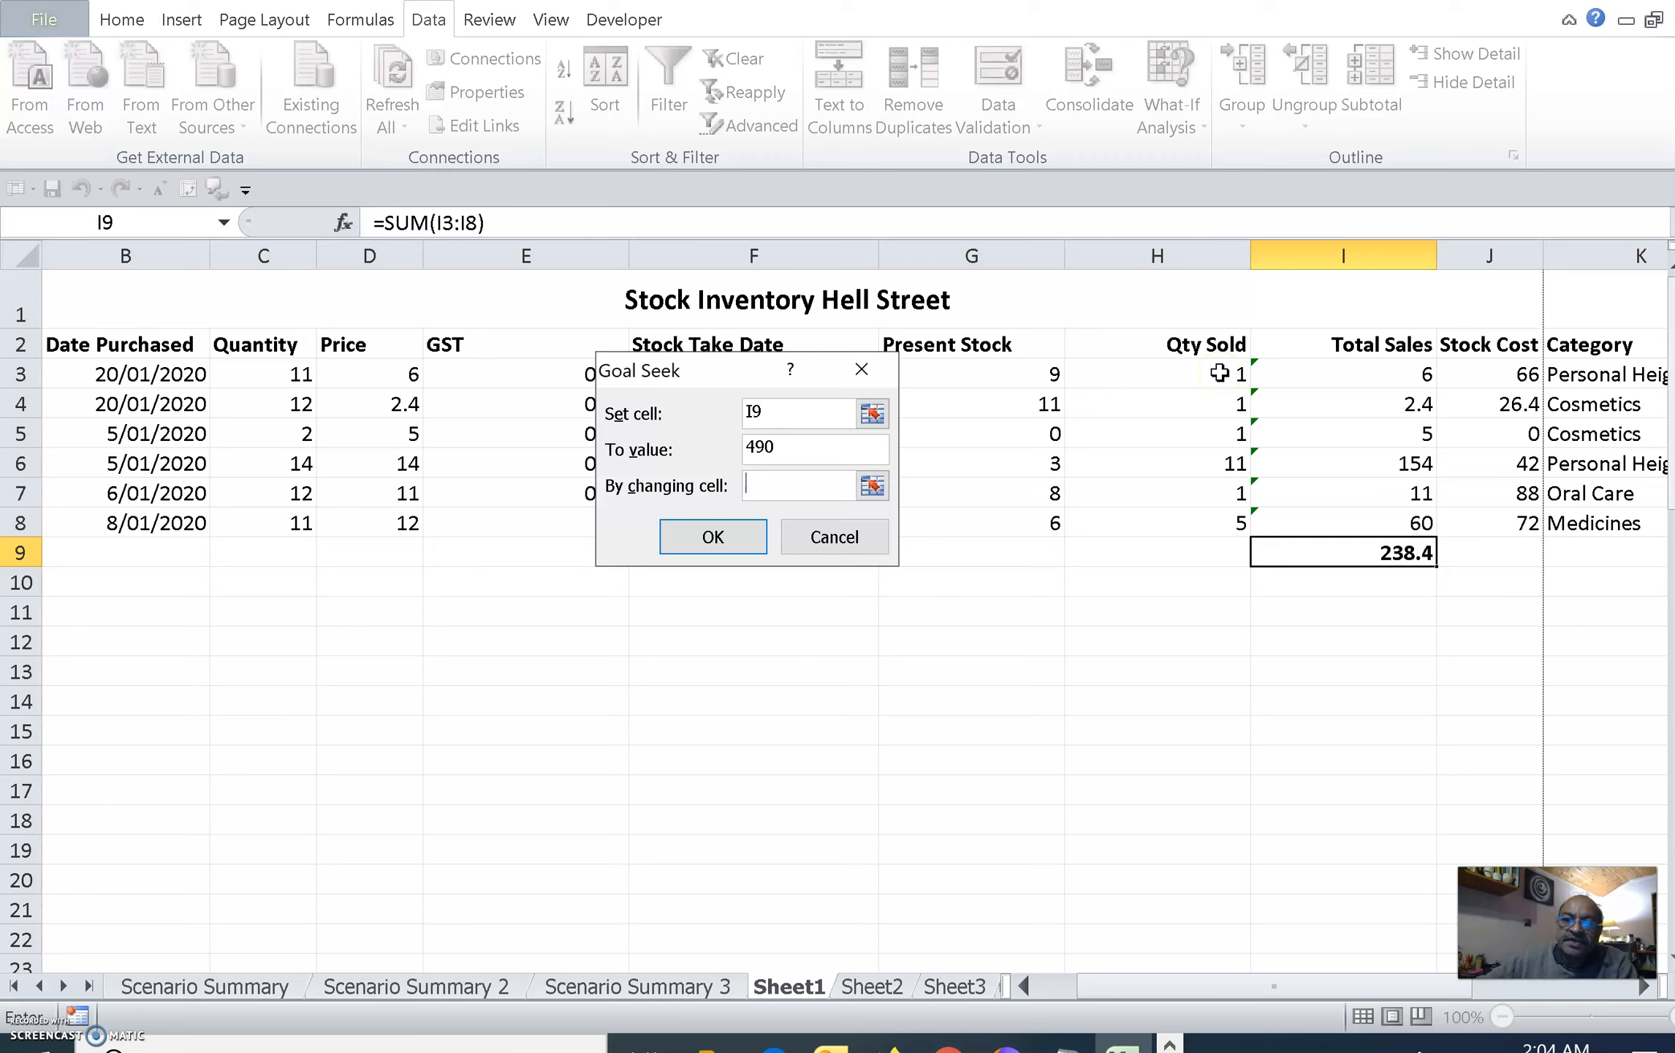
left_click_drag(1219, 373, 1228, 430)
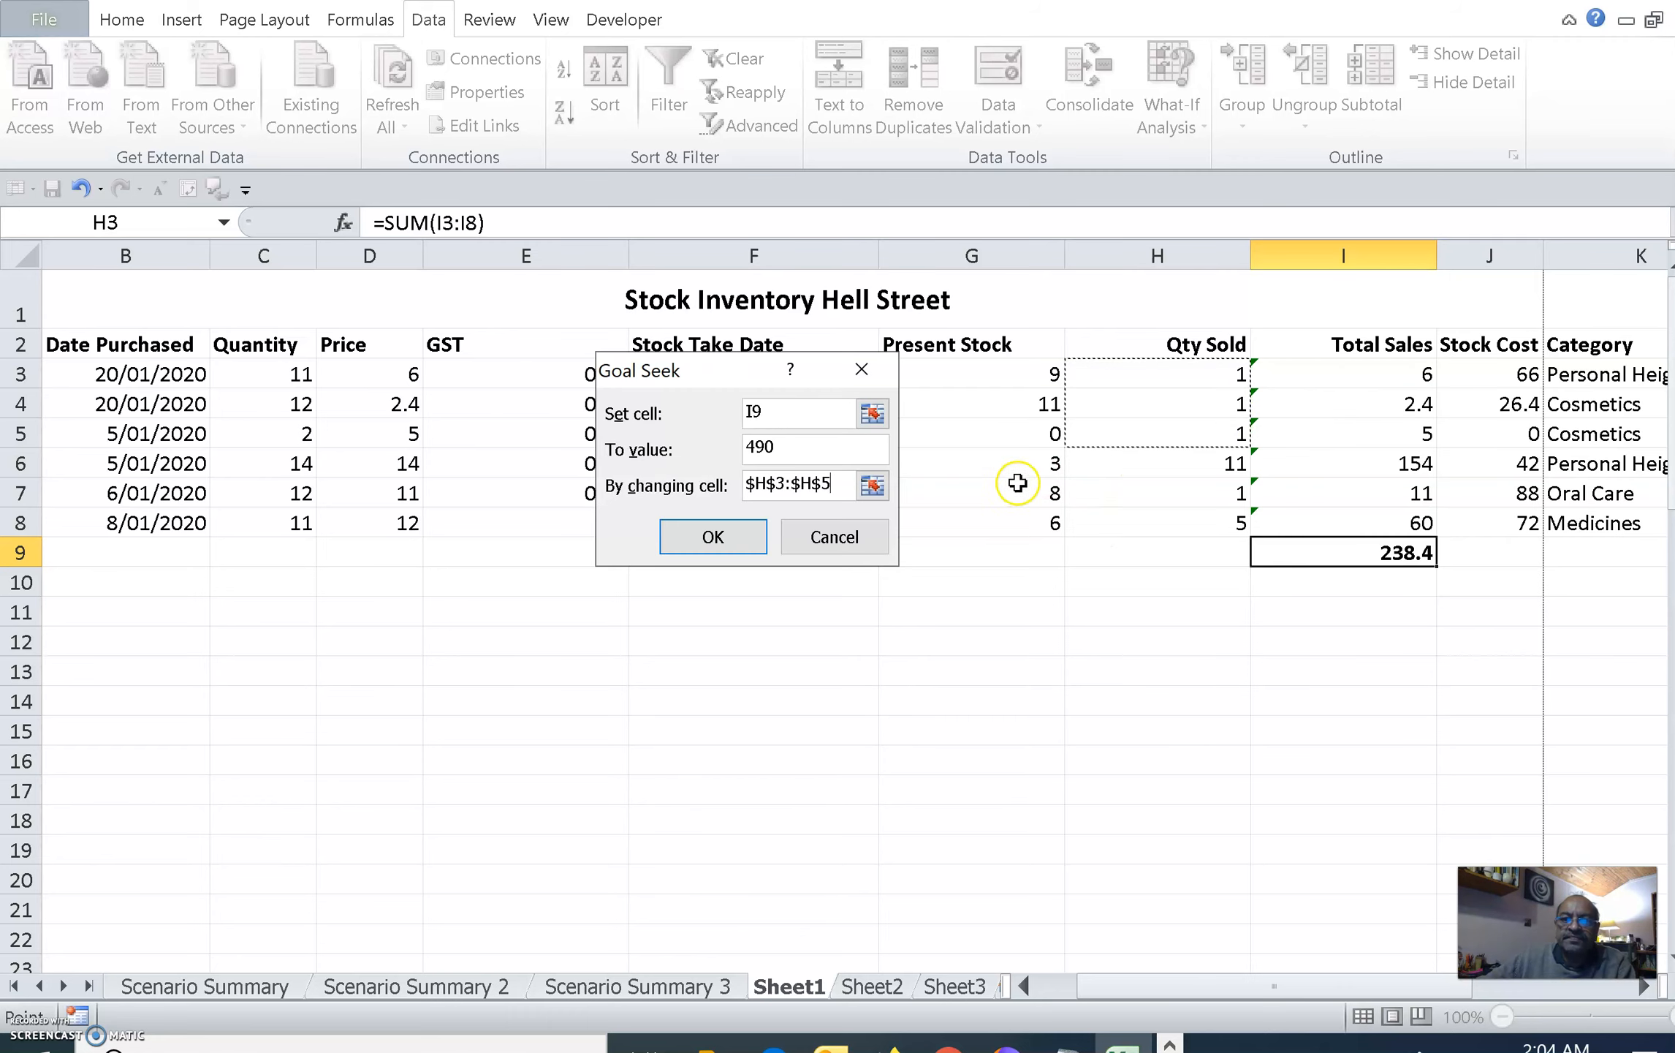
left_click(760, 546)
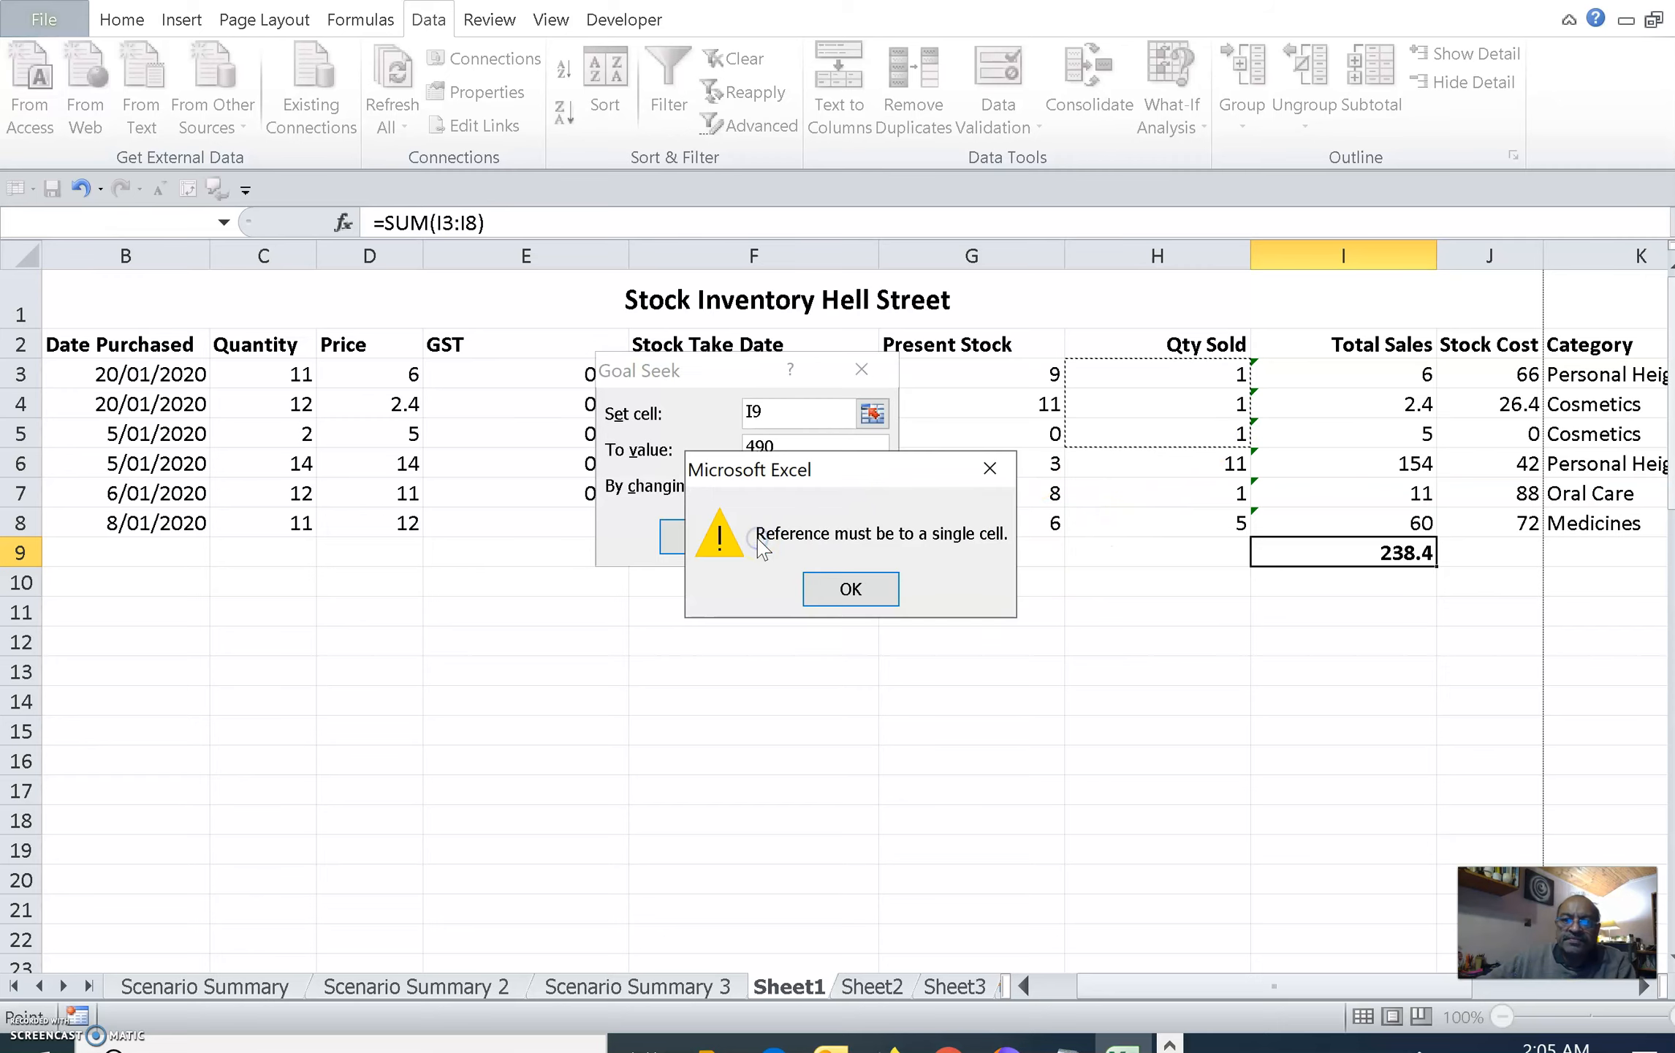
left_click(850, 588)
Set the Goal Seek's changing cell to $H$3, run it and keep the solution.
left_click(1211, 382)
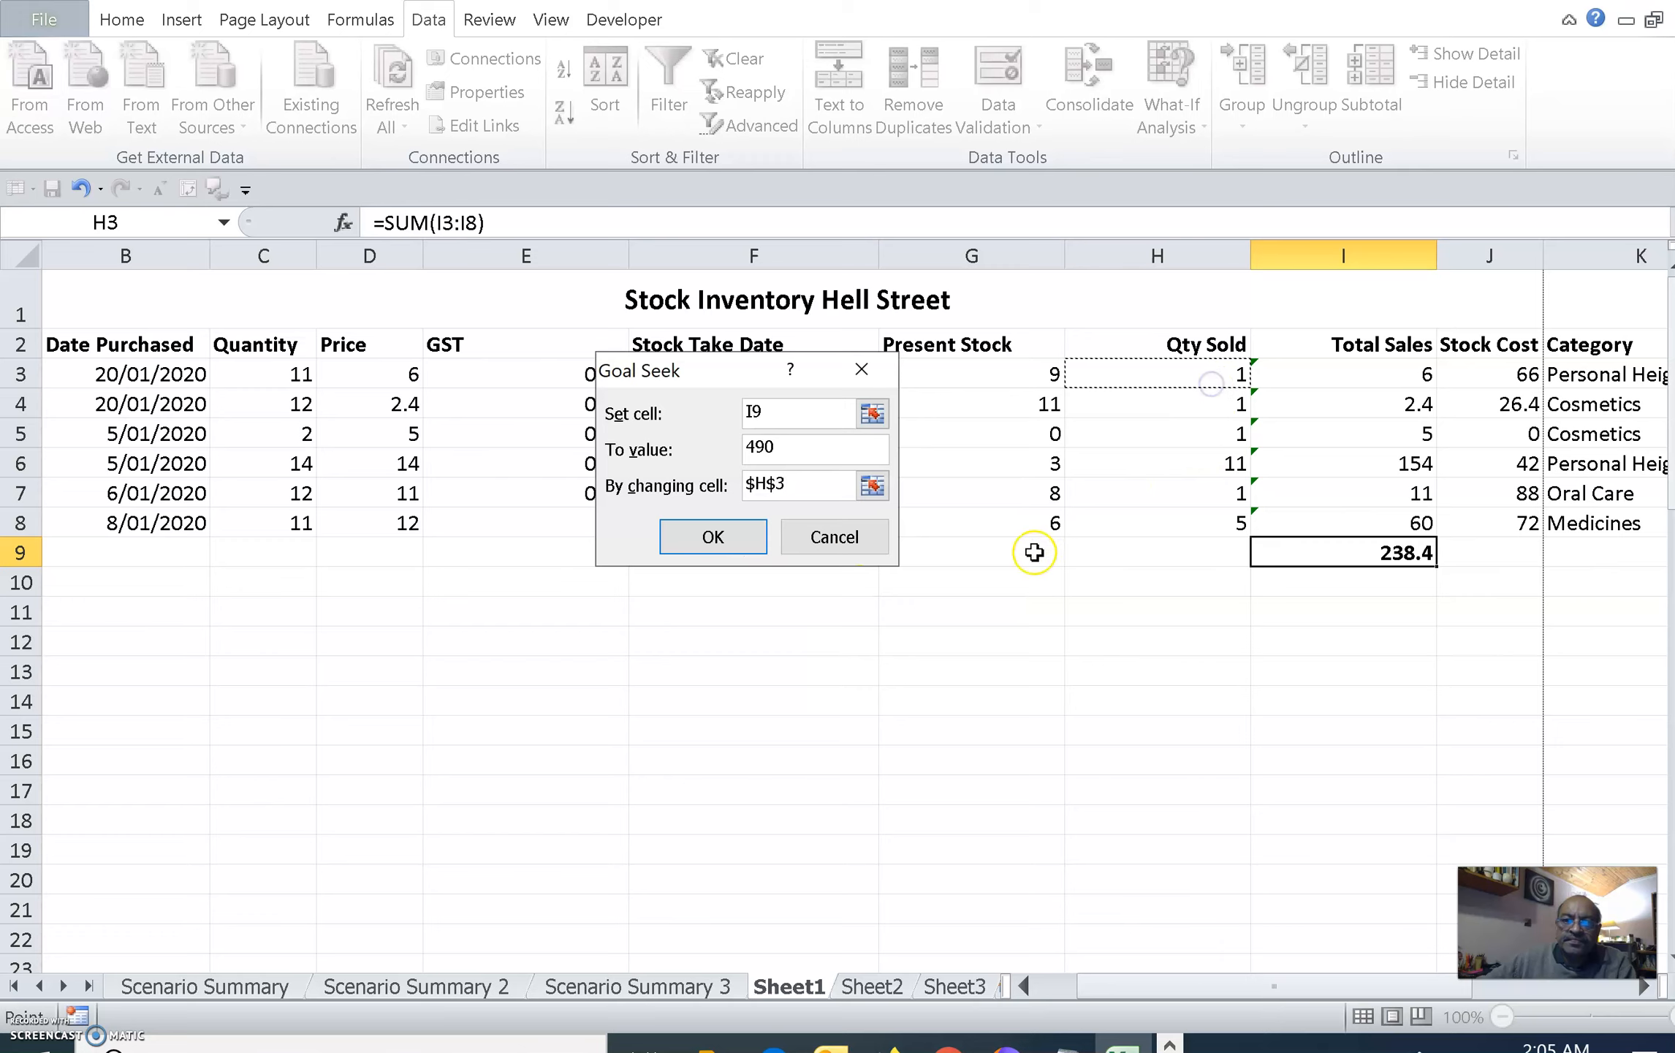
left_click(745, 539)
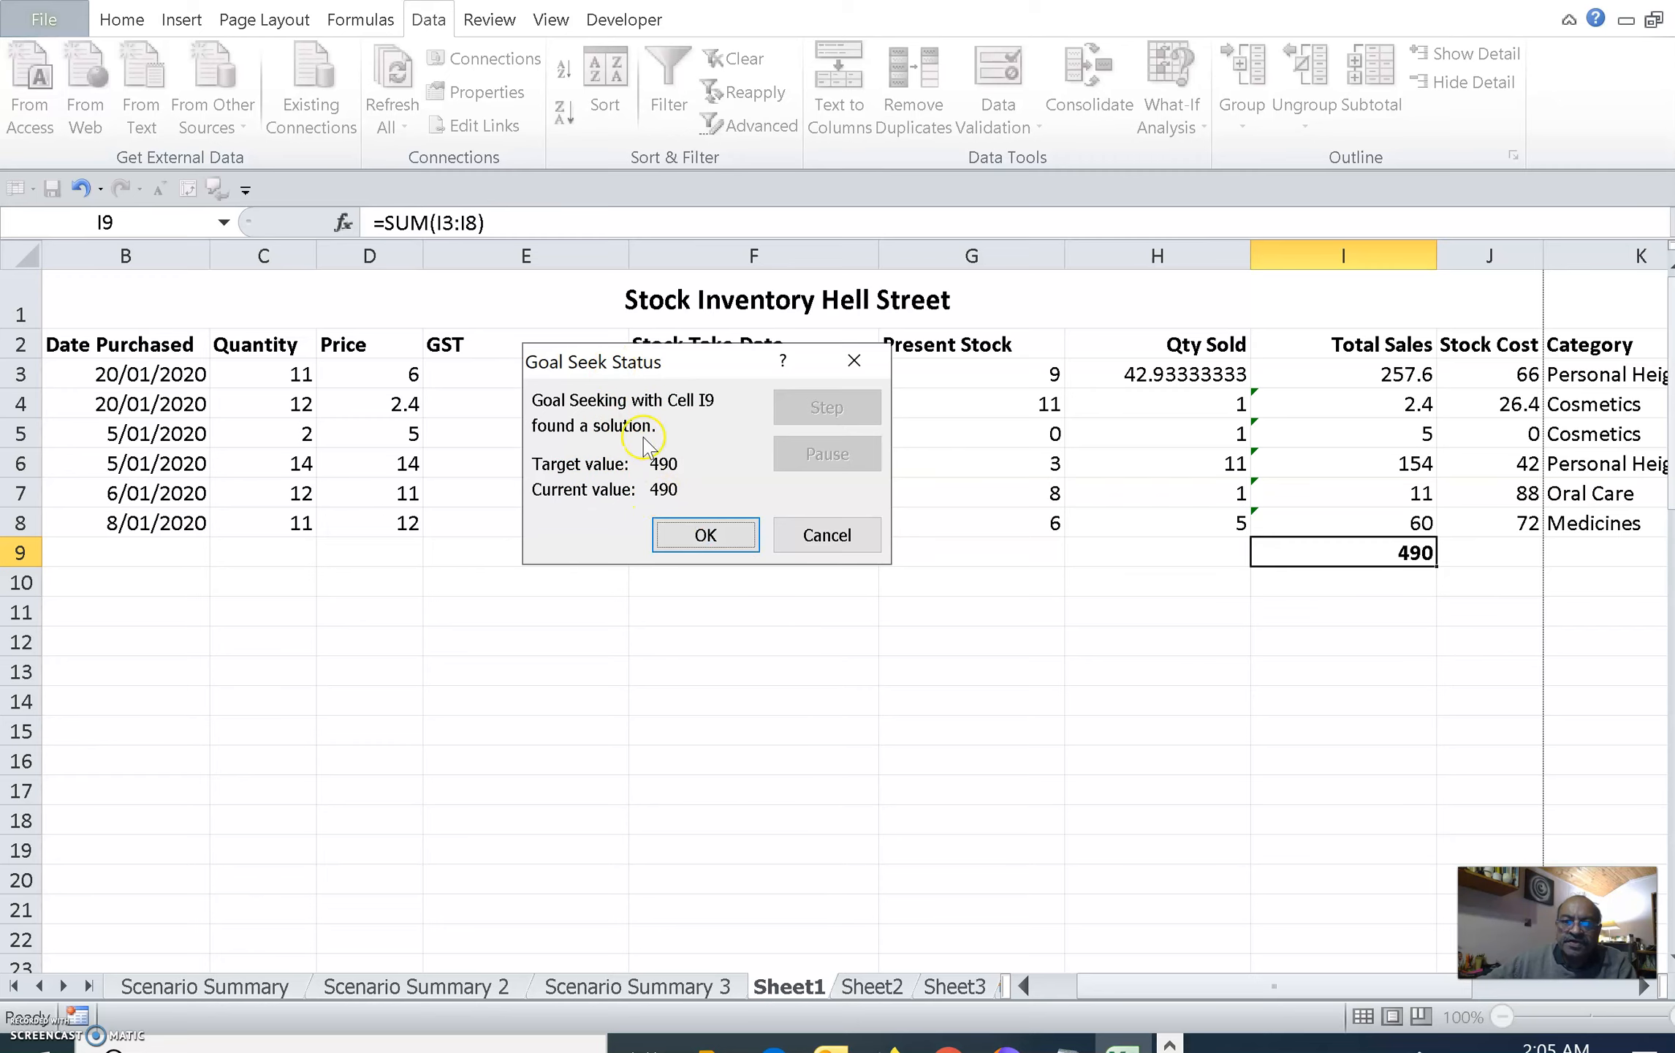
left_click(705, 535)
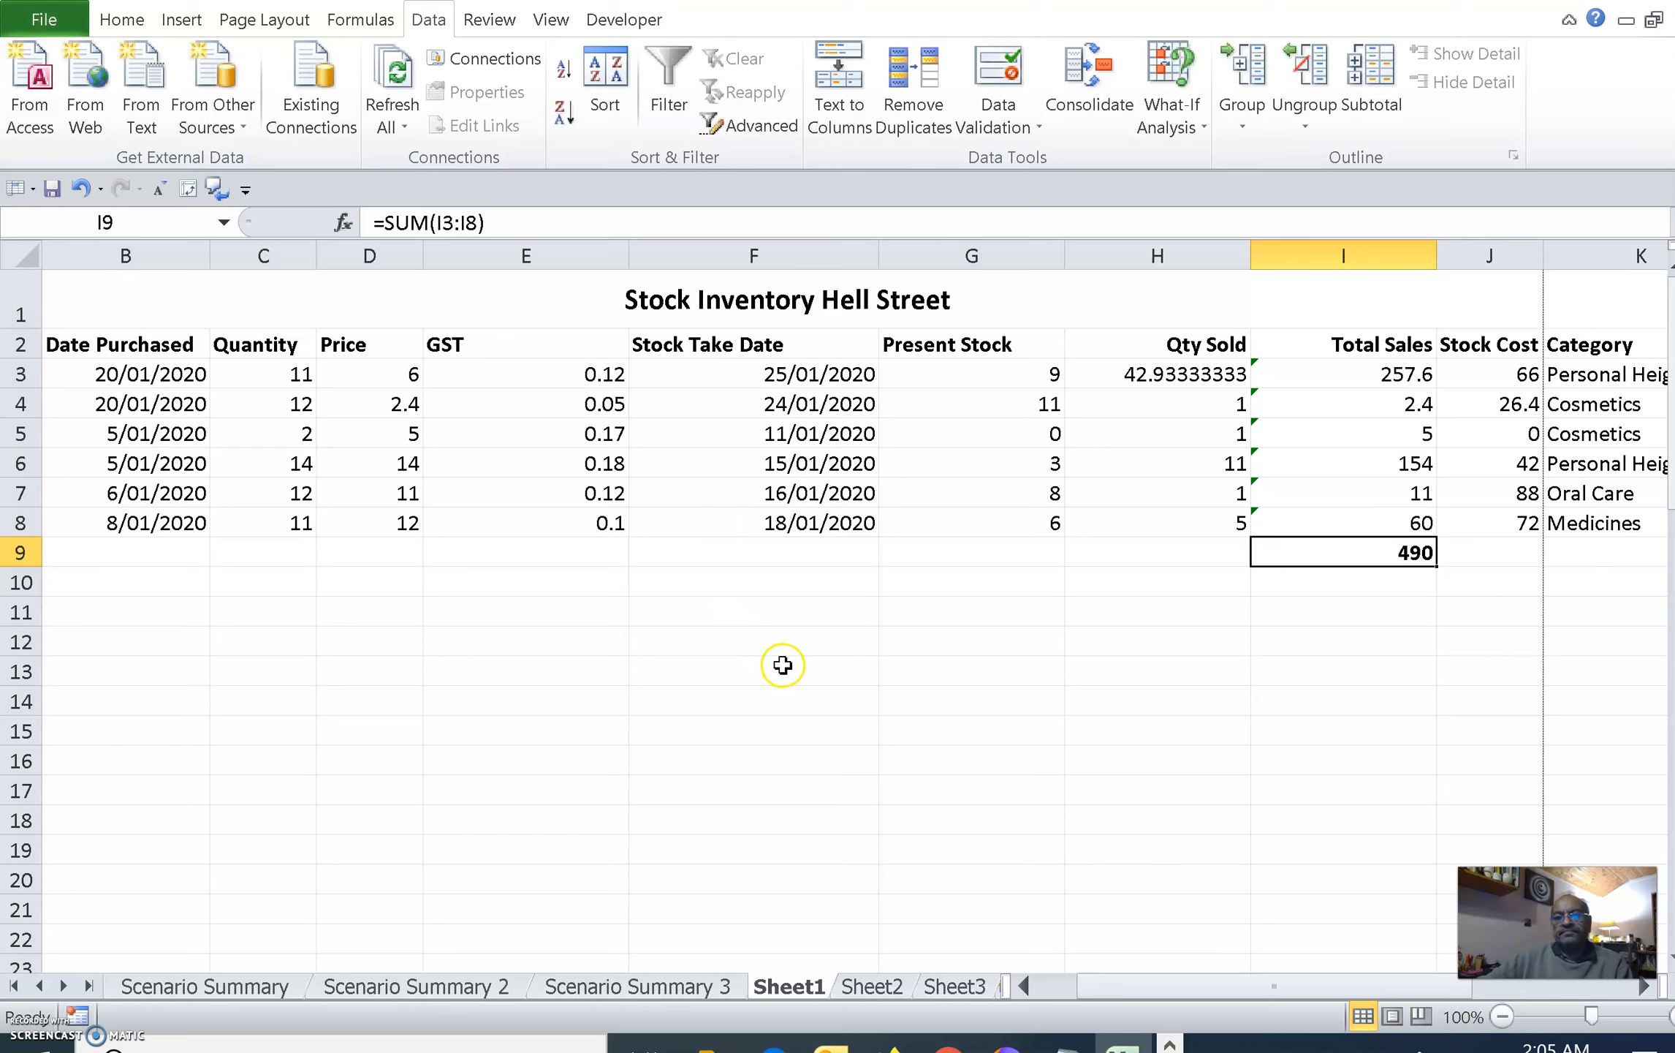
Examine the Goal Seek results in Qty Sold cell H3 and total sales cell I9.
left_click(1007, 673)
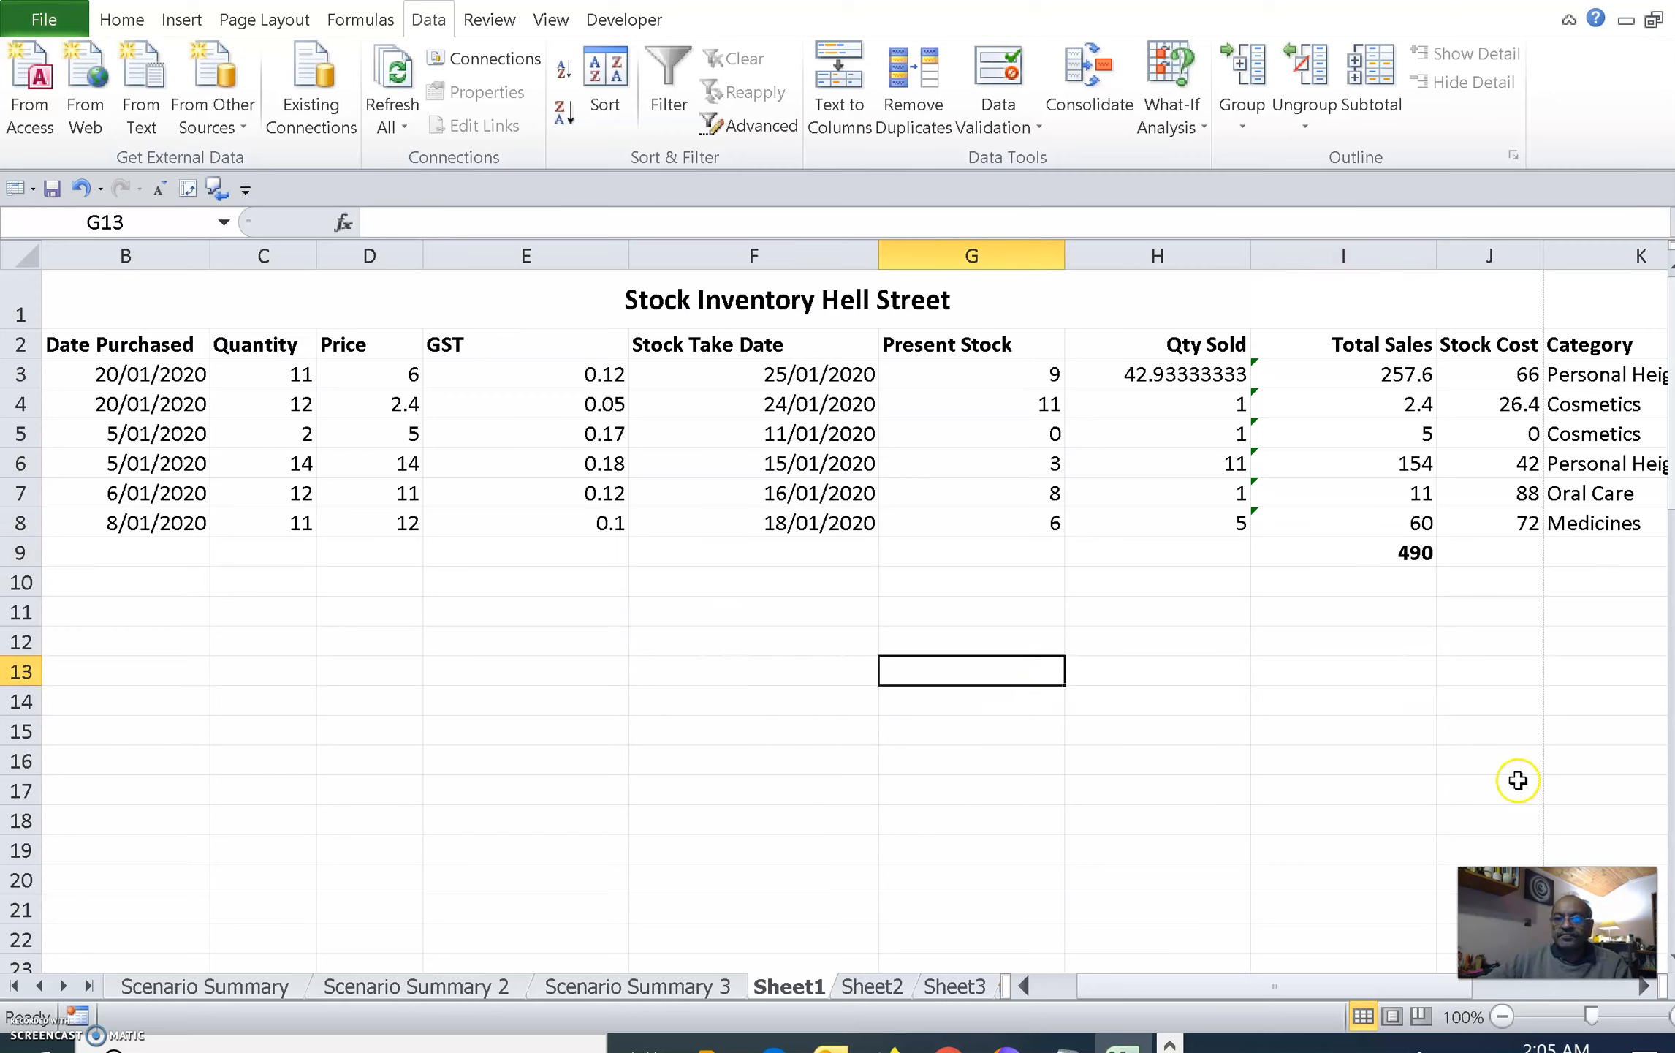
left_click(1412, 553)
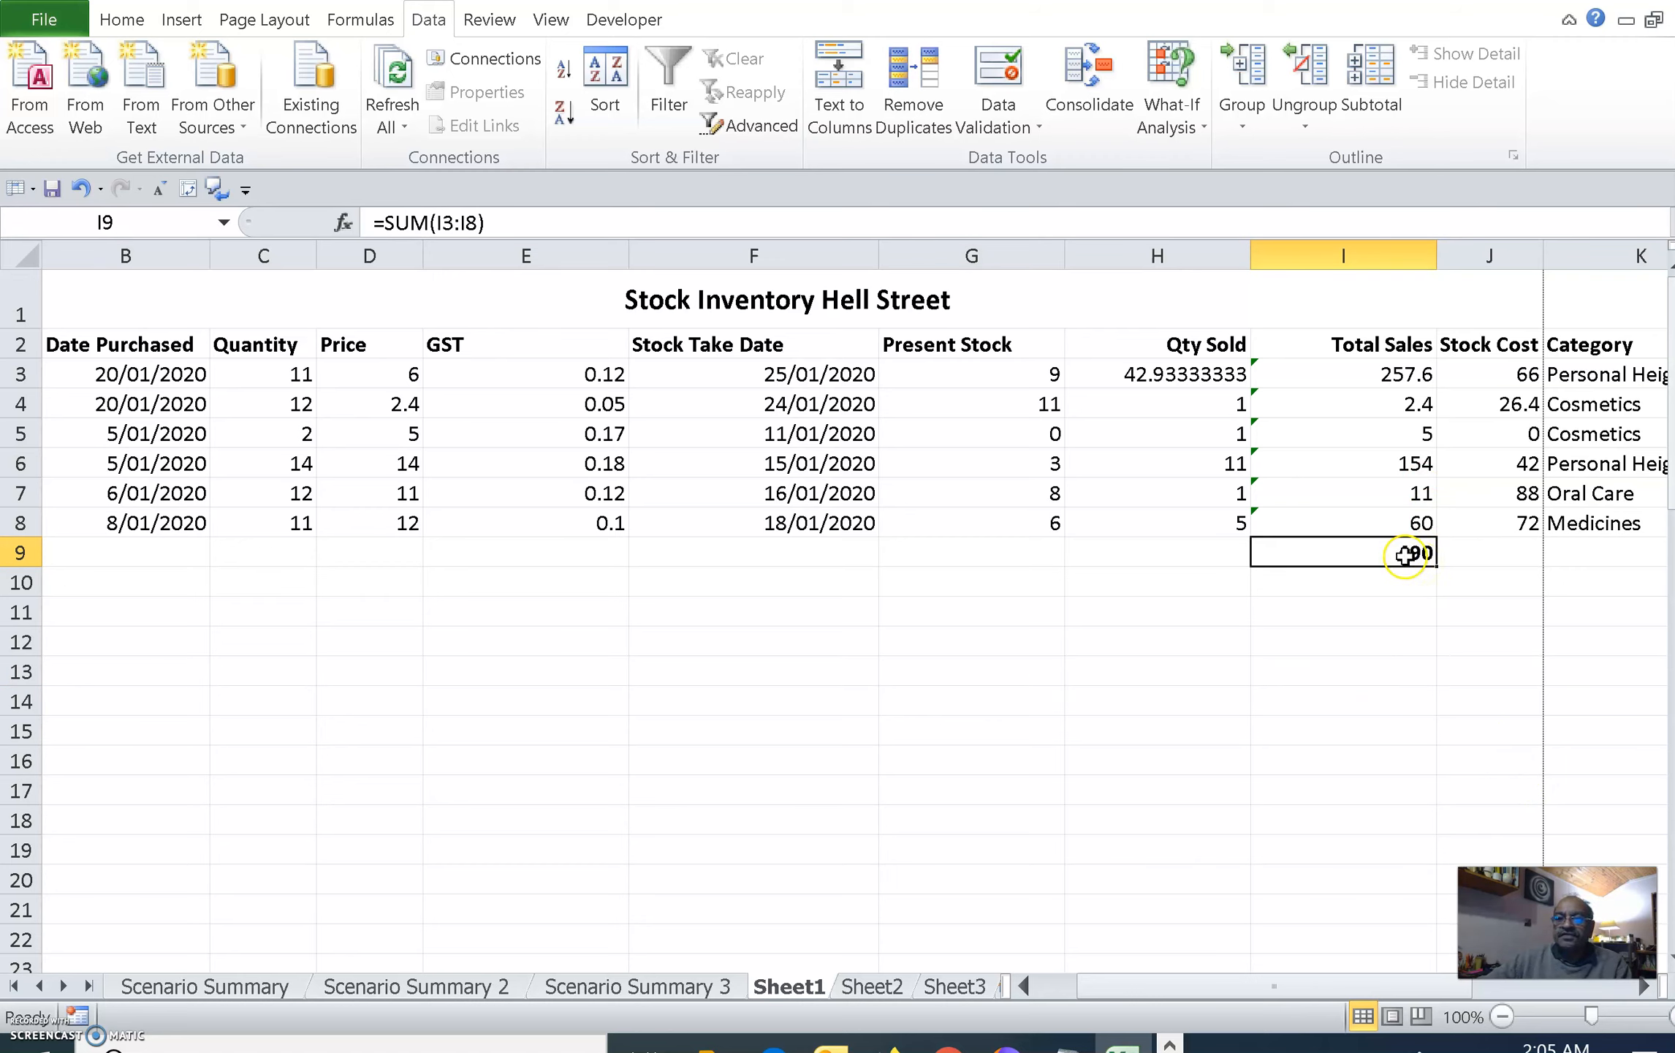
left_click(1177, 376)
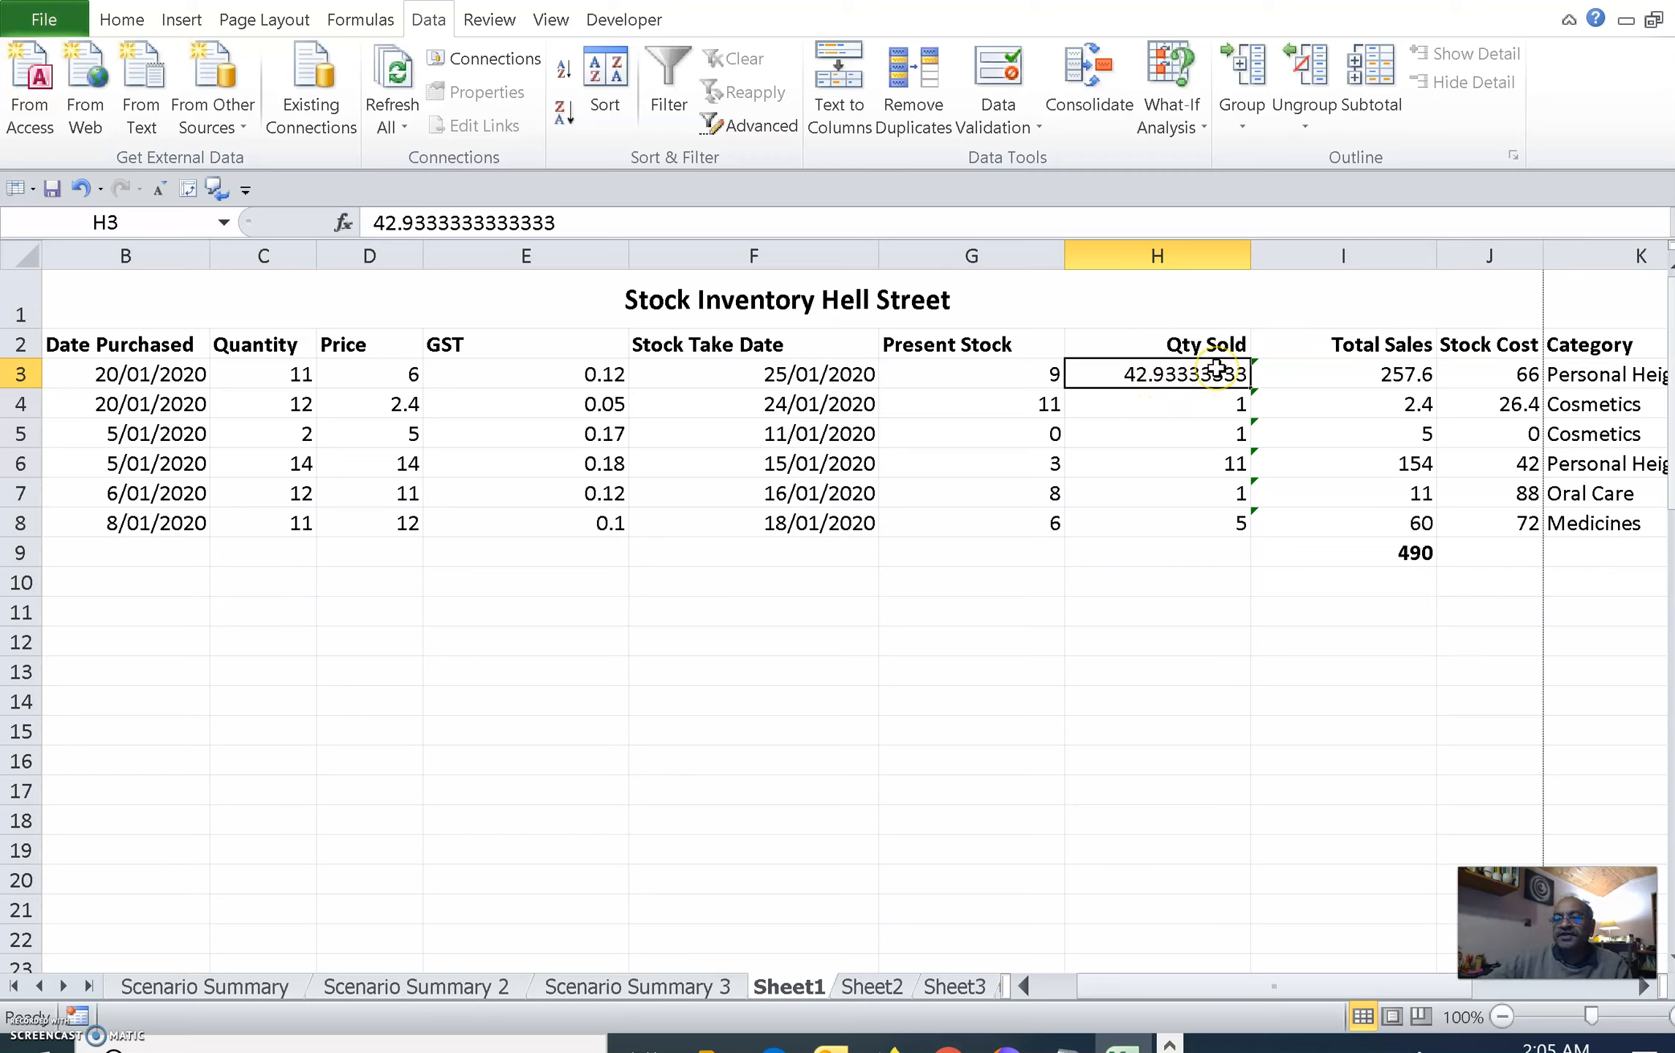
left_click(1378, 554)
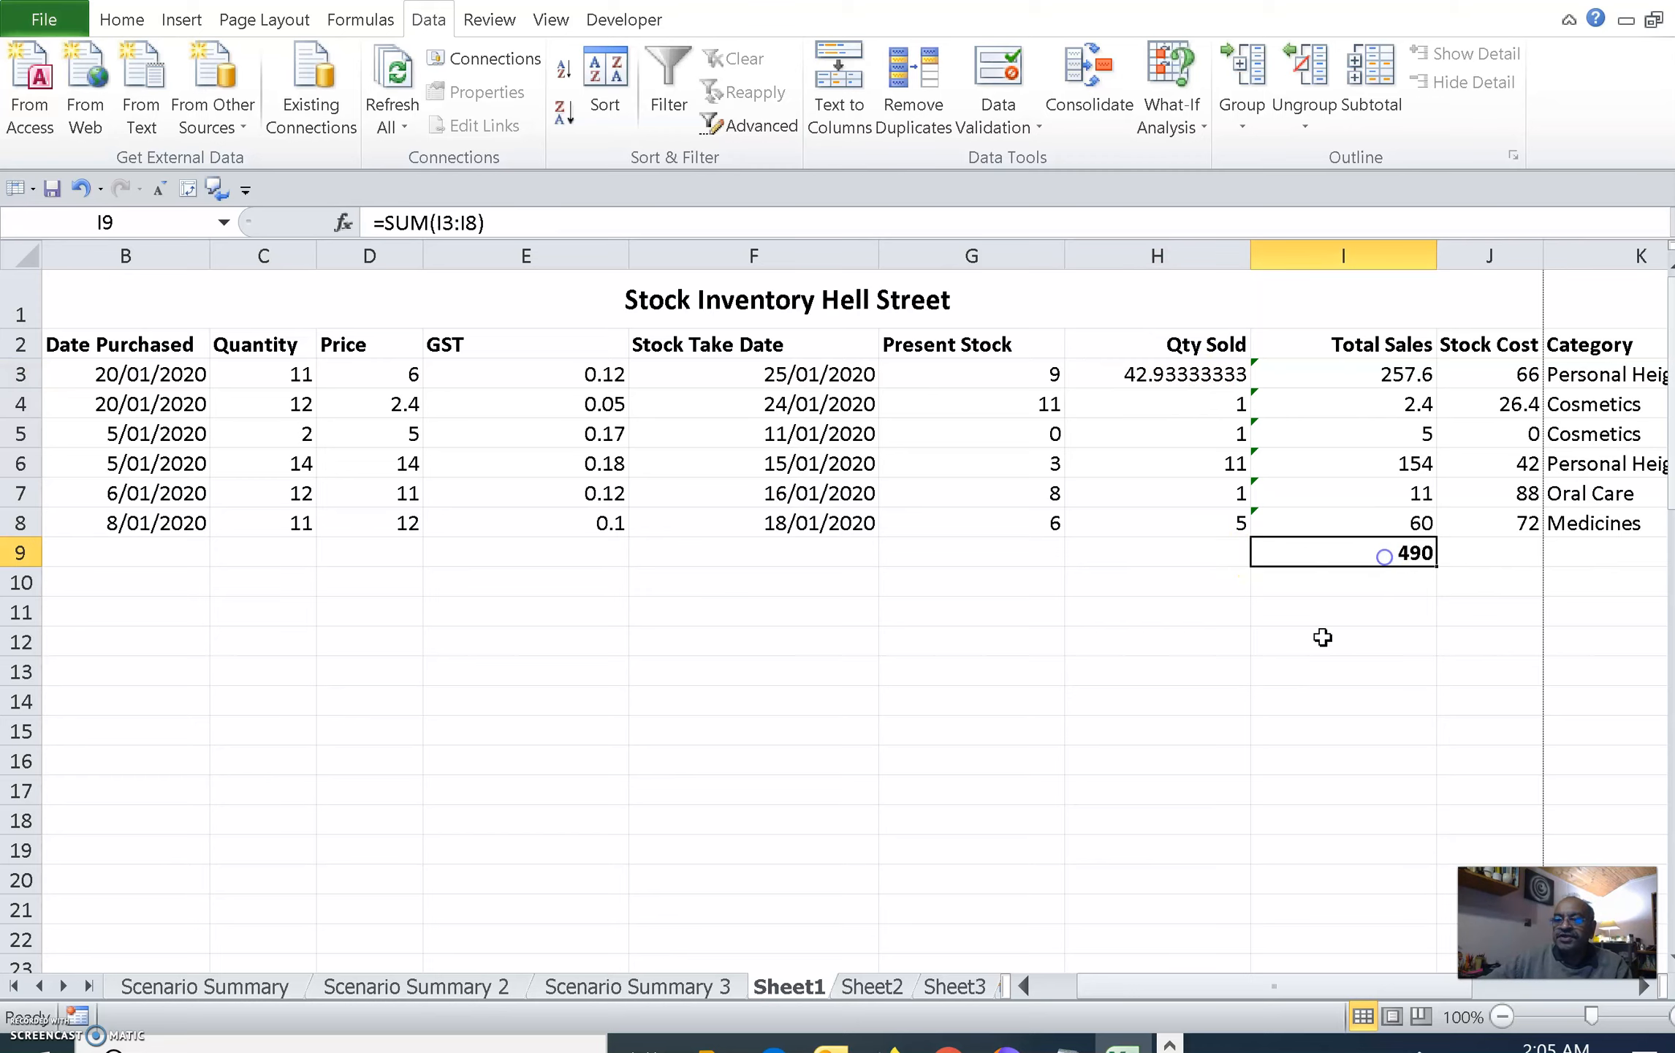
left_click(1158, 764)
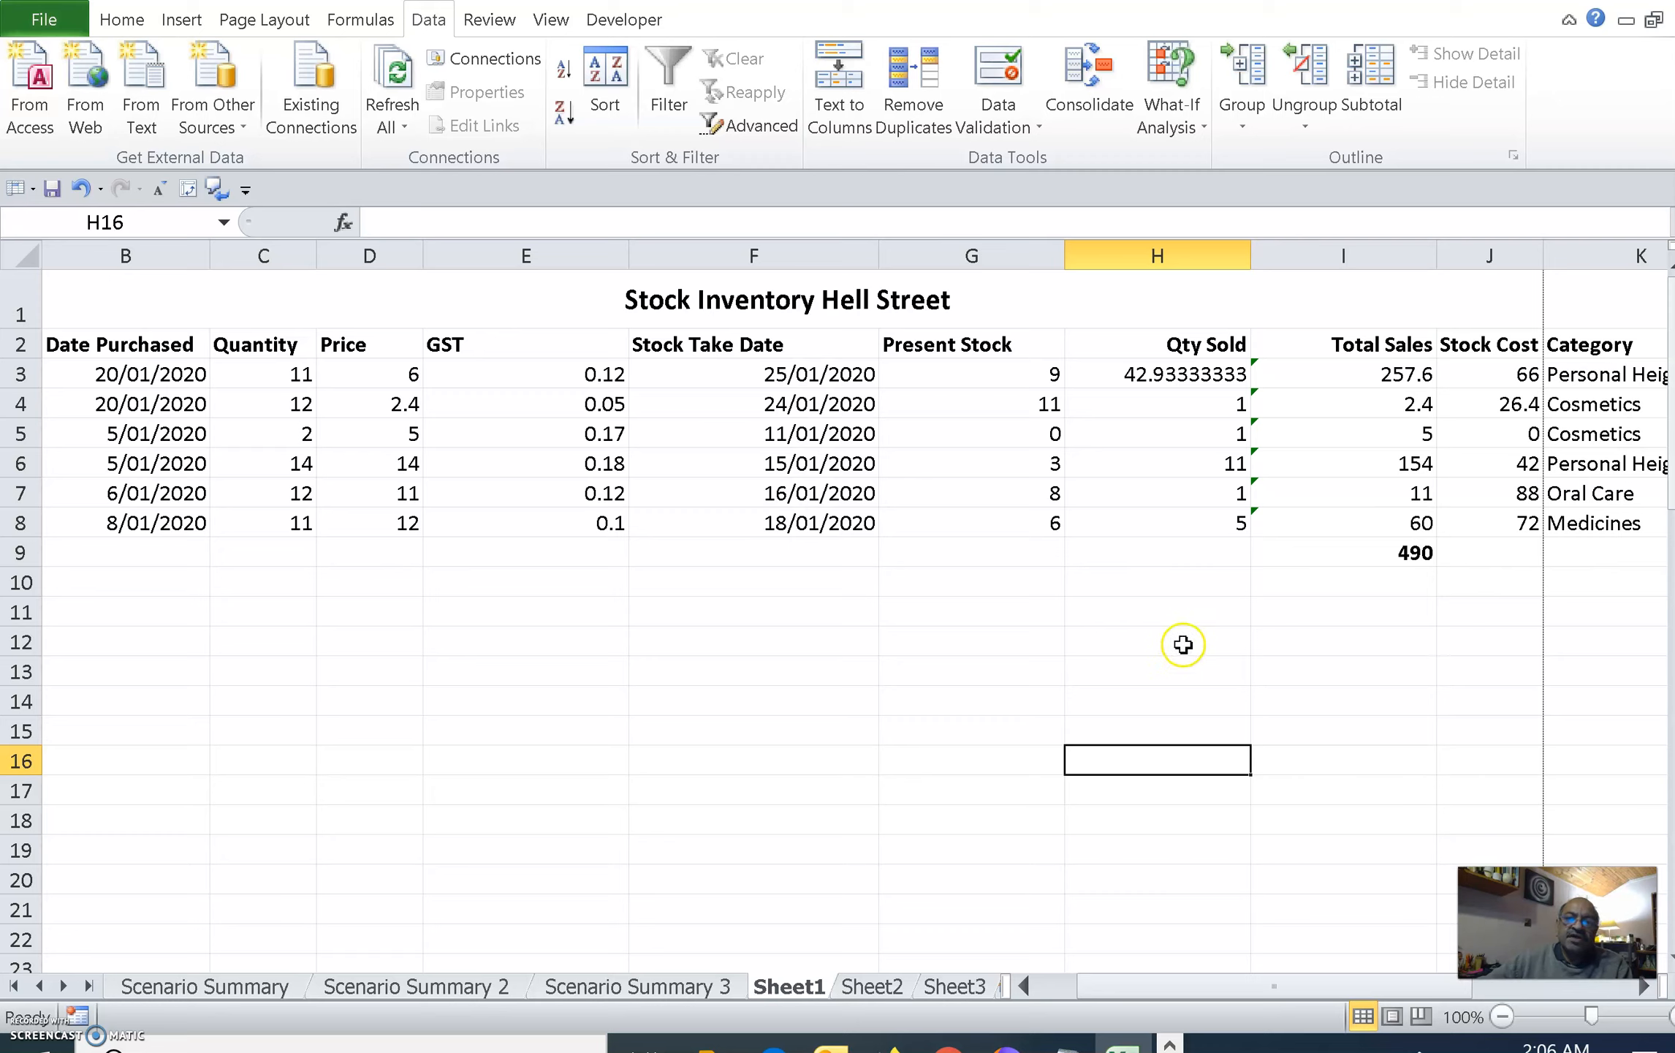
left_click(1415, 552)
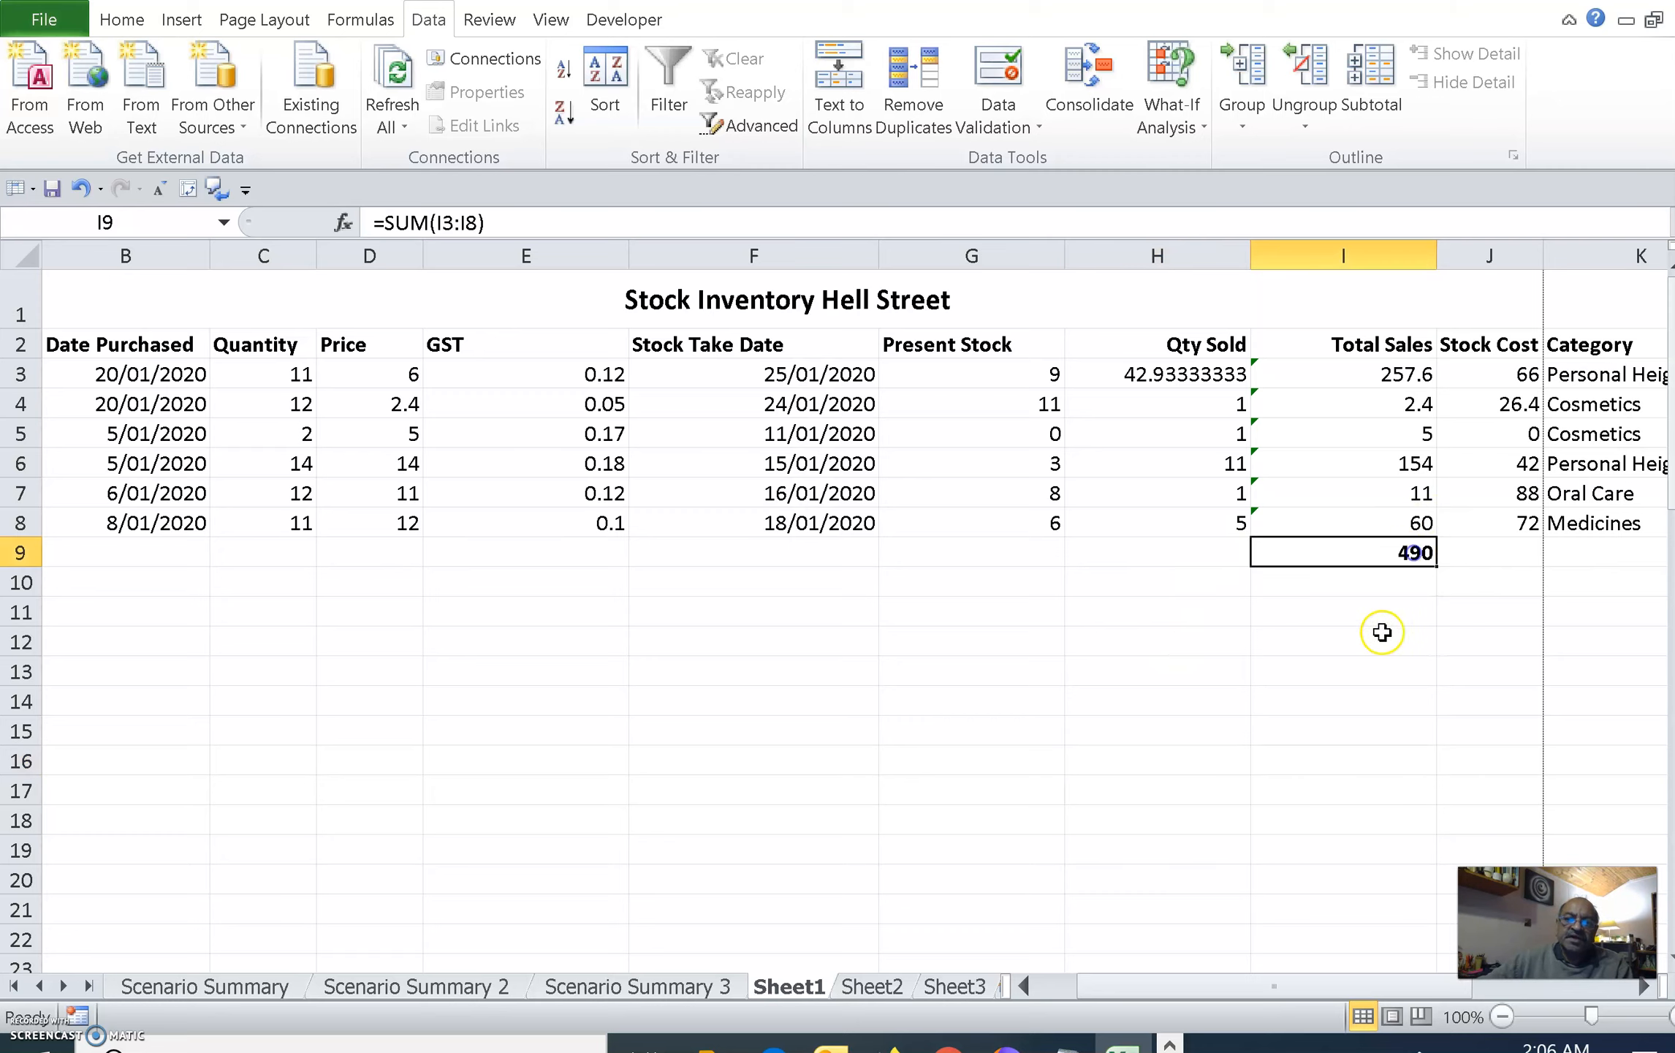